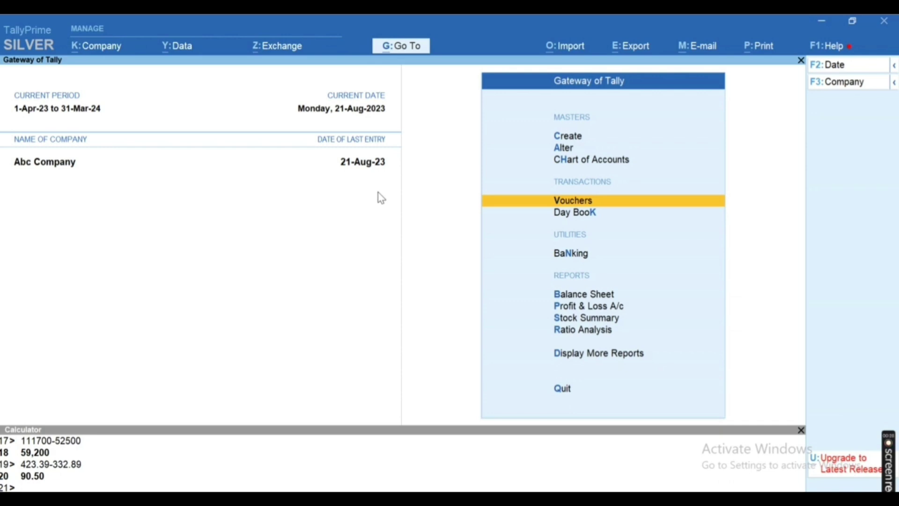
Step: Open a new voucher from Vouchers and keep Sales as the voucher type with F8
key("Return")
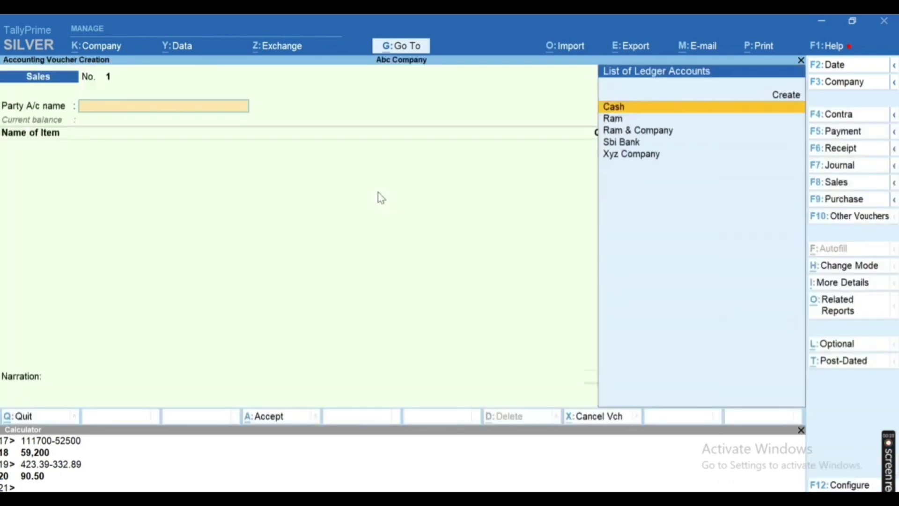
key("F8")
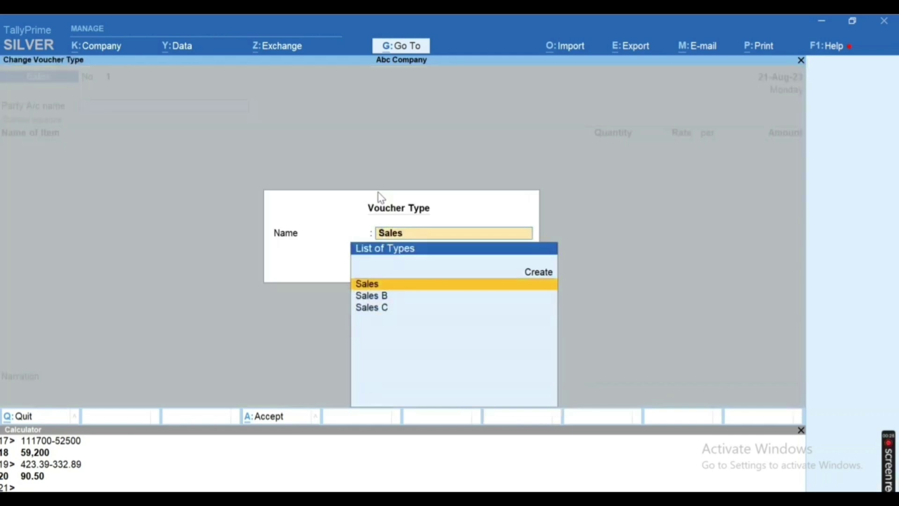
key("Return")
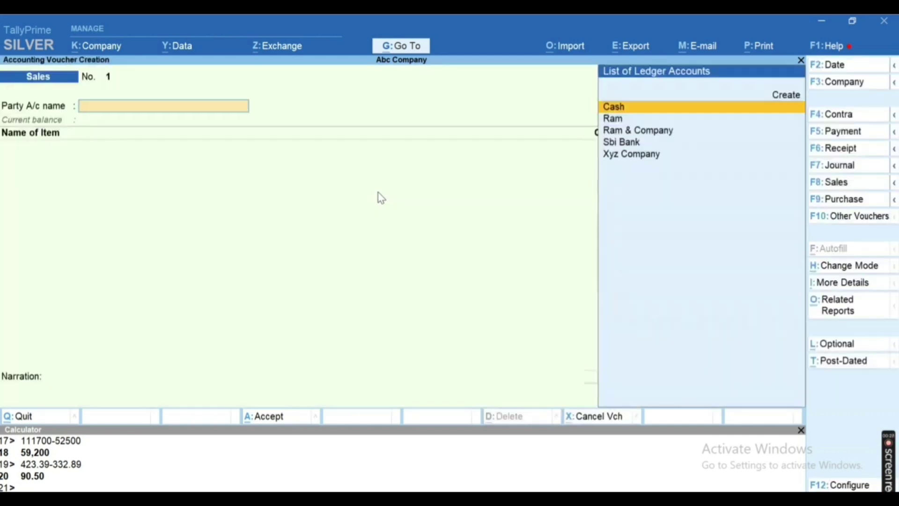
key("alt+Tab")
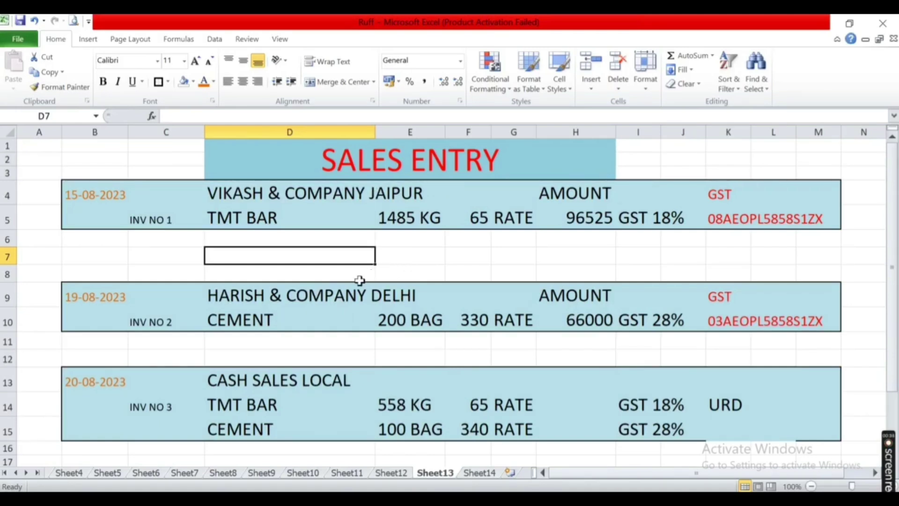
Step: Review invoice 1 in Excel: VIKASH & COMPANY JAIPUR, TMT BAR at rate 65, GST 18%, and party GSTIN
left_click(92, 201)
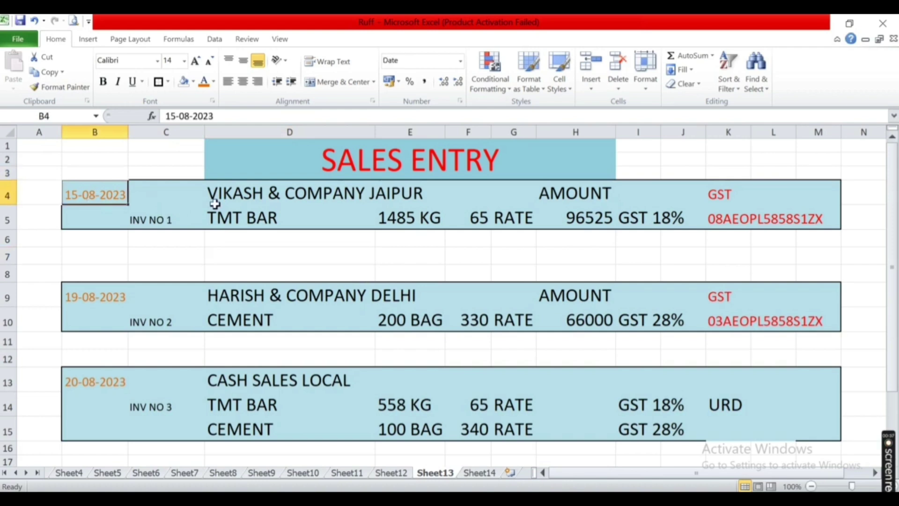
double_click(263, 193)
key("Escape")
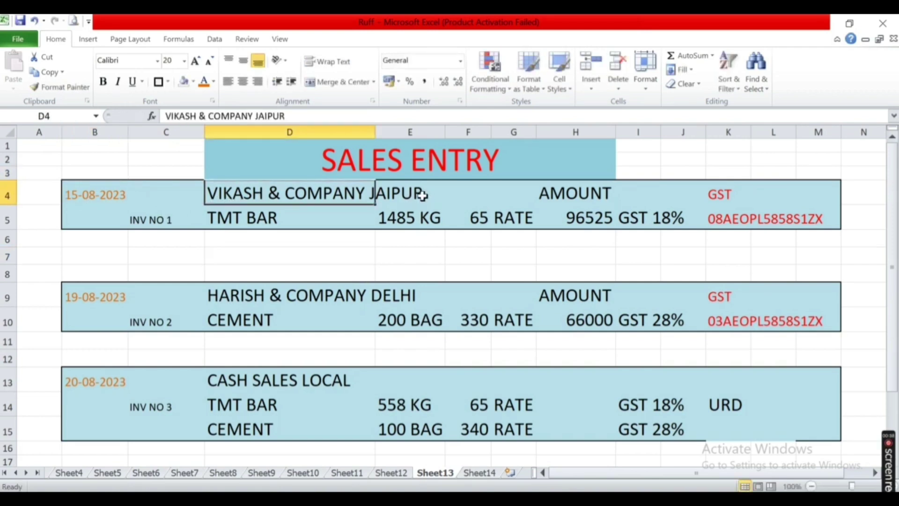
left_click(426, 196)
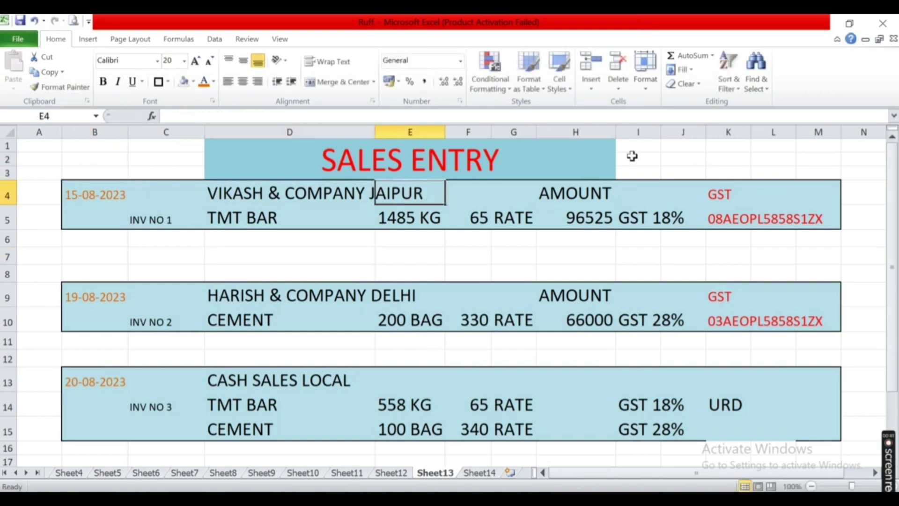
key("Down")
key("Left")
key("Left")
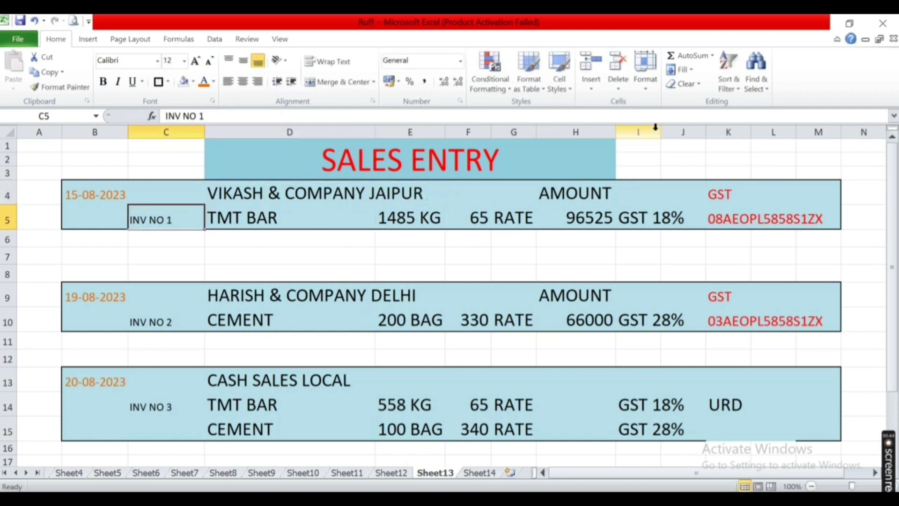
key("Right")
key("Right")
key("Right")
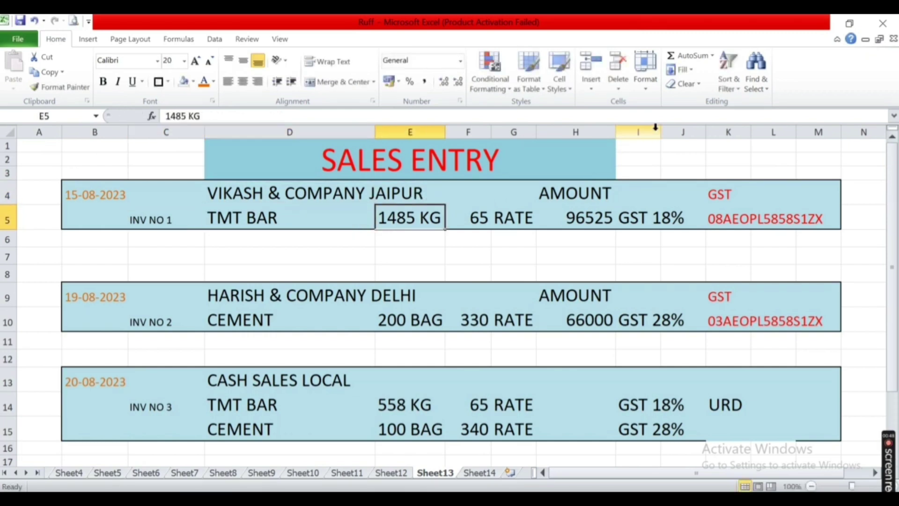
key("Right")
key("Right")
key("Right")
key("Right")
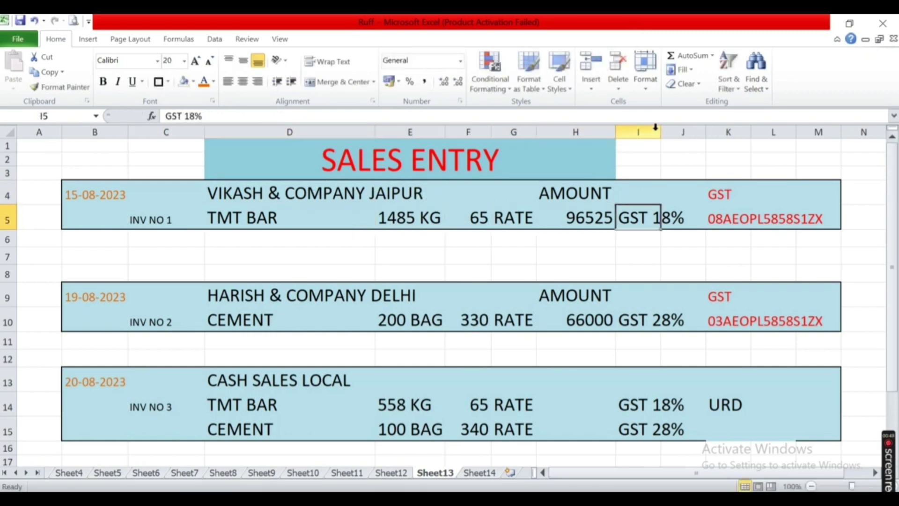
key("Left")
key("Right")
key("Right")
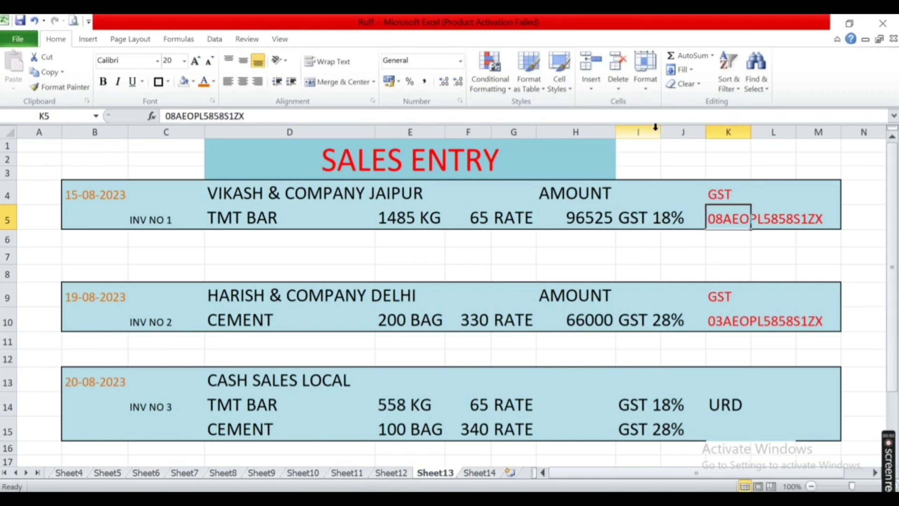
key("Up")
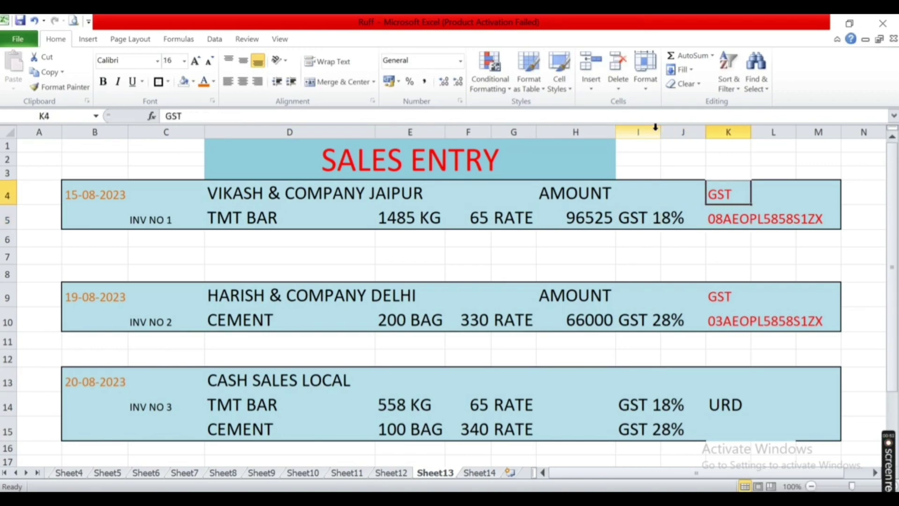
key("alt+Tab")
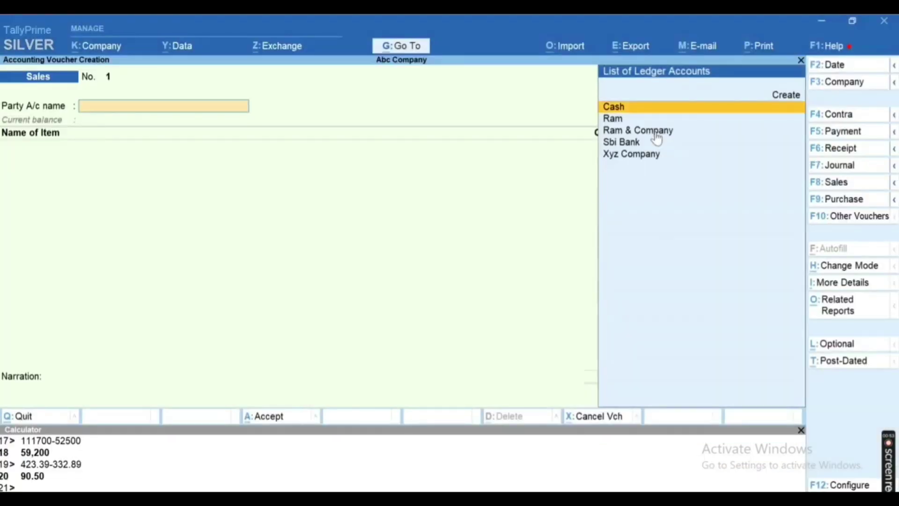
Step: Create a new party ledger 'Vikash & Company Jaipur' under Sundry Debtors
key("alt+Tab")
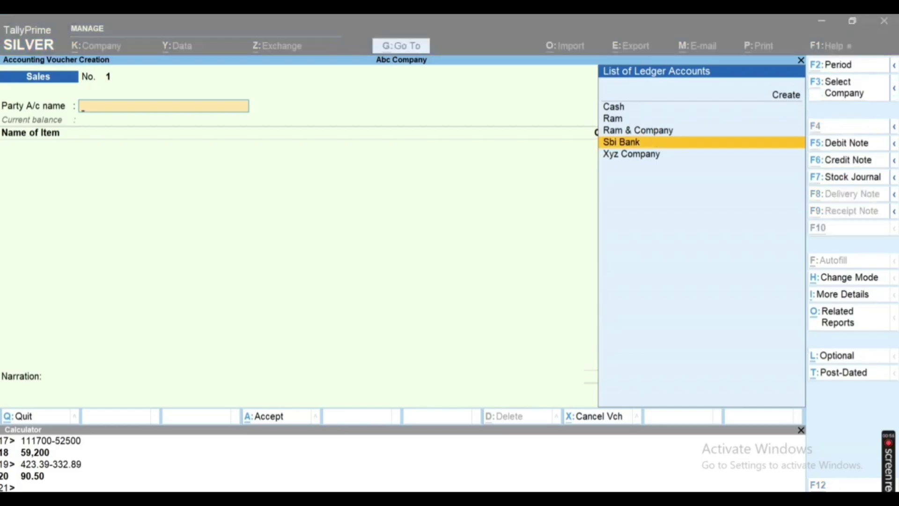
key("alt+Tab")
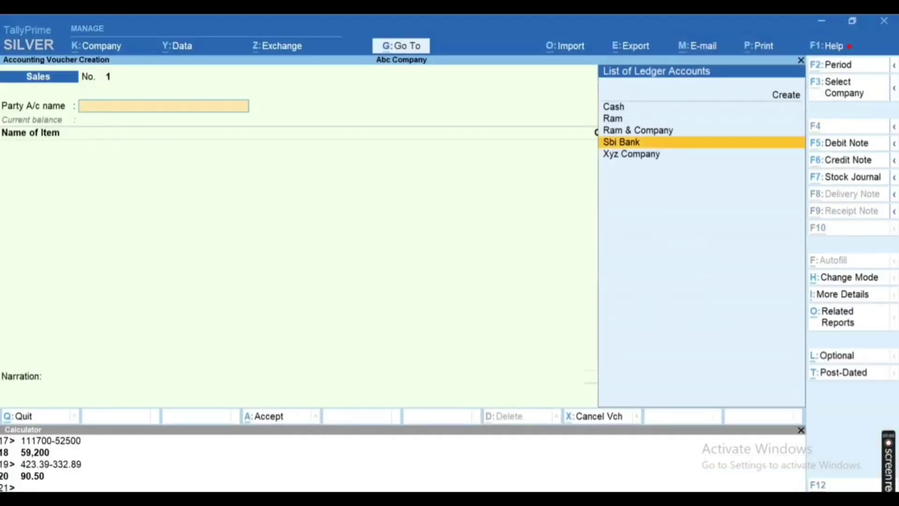
key("alt+c")
type("Vikash")
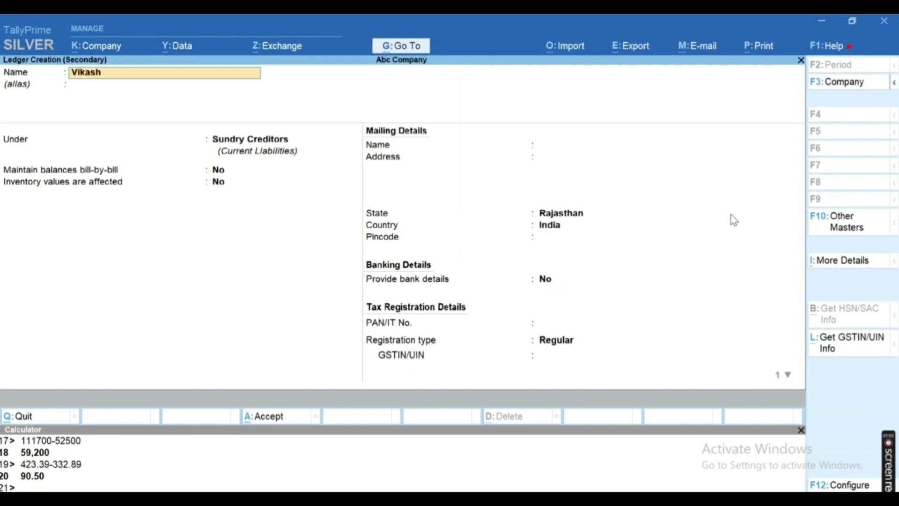
type(" & Company Jaipur")
key("Return")
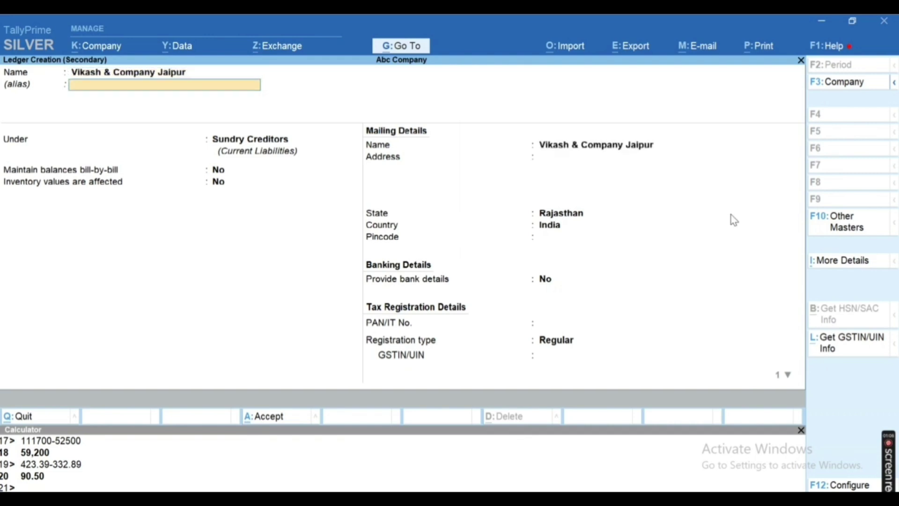
key("Return")
type("Deb")
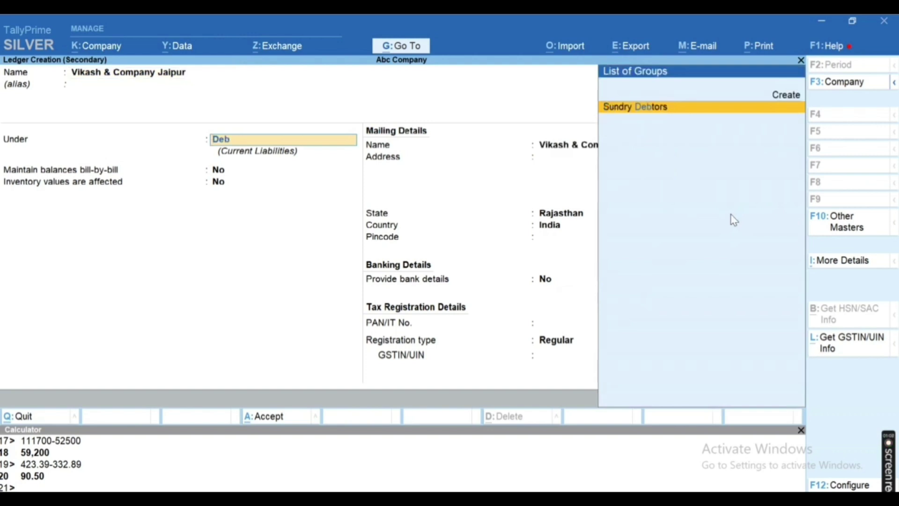
key("Return")
key("Return")
key("Return")
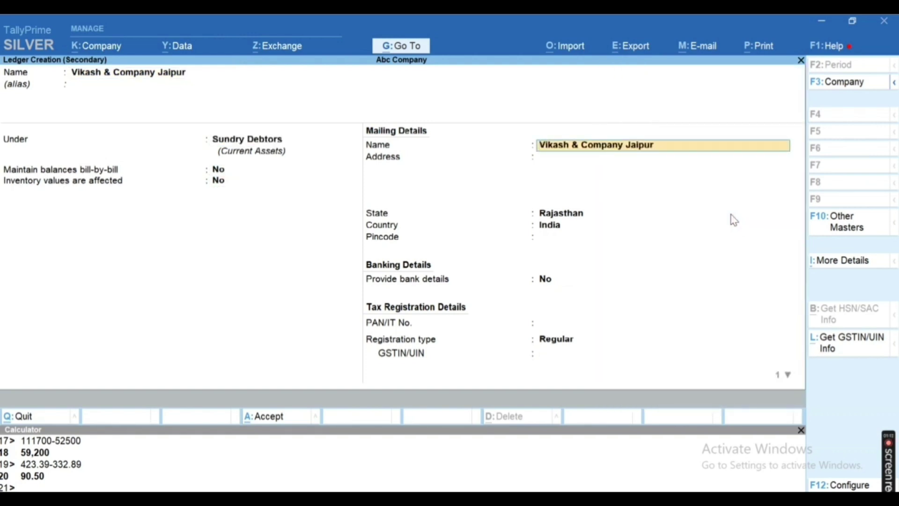
Step: Give the ledger address Jaipur, state Rajasthan, and Regular GST registration
key("Return")
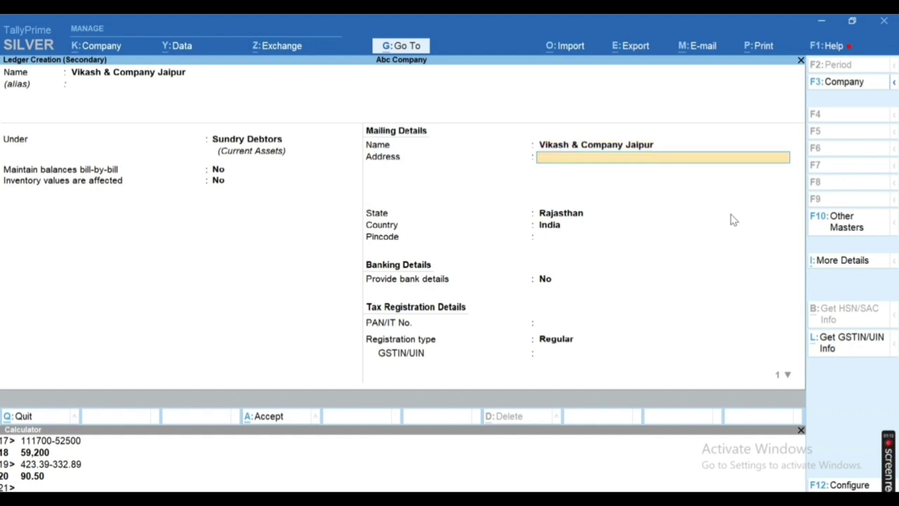
type("Jaipur")
key("Return")
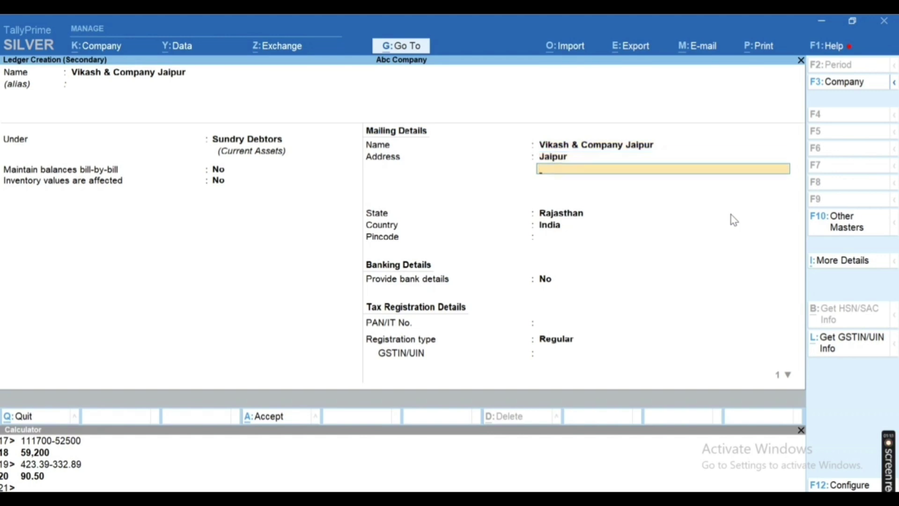
key("Return")
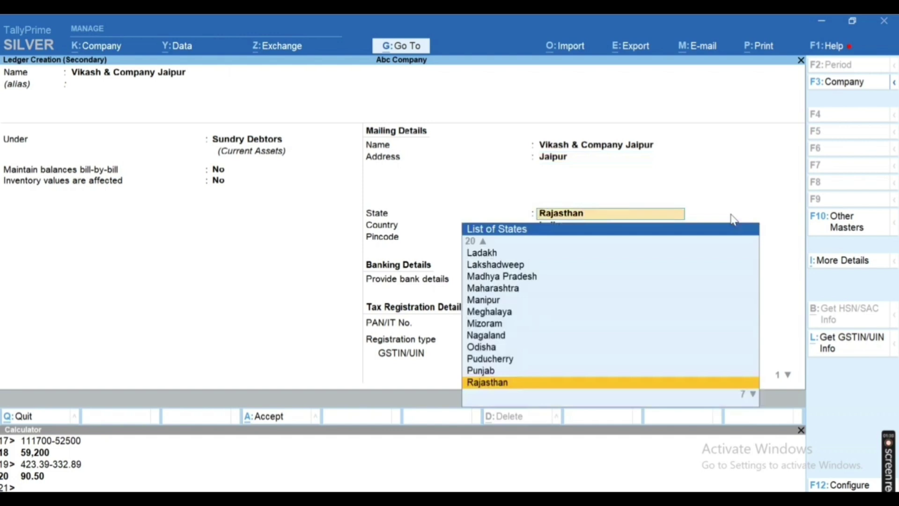
key("Return")
key("Return")
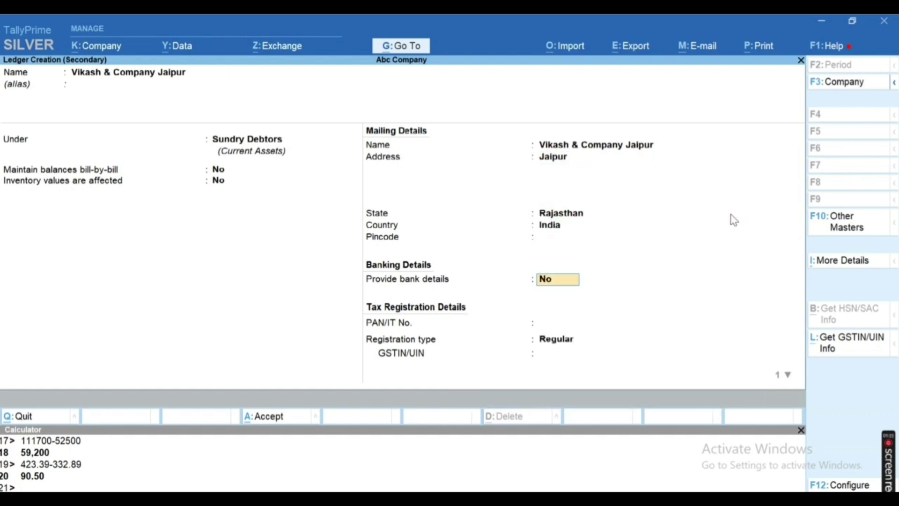
key("Return")
key("Return")
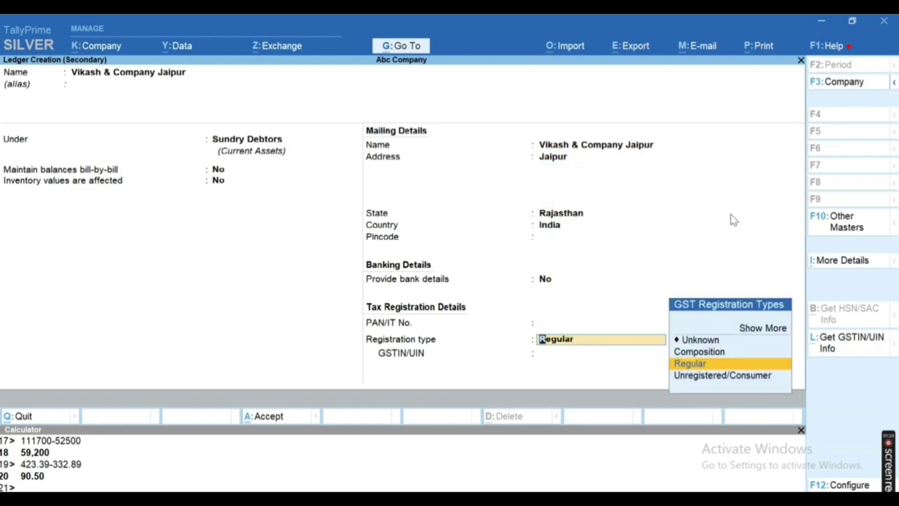
key("Return")
Step: Copy invoice 1's party GST number from the Excel sheet
key("alt+Tab")
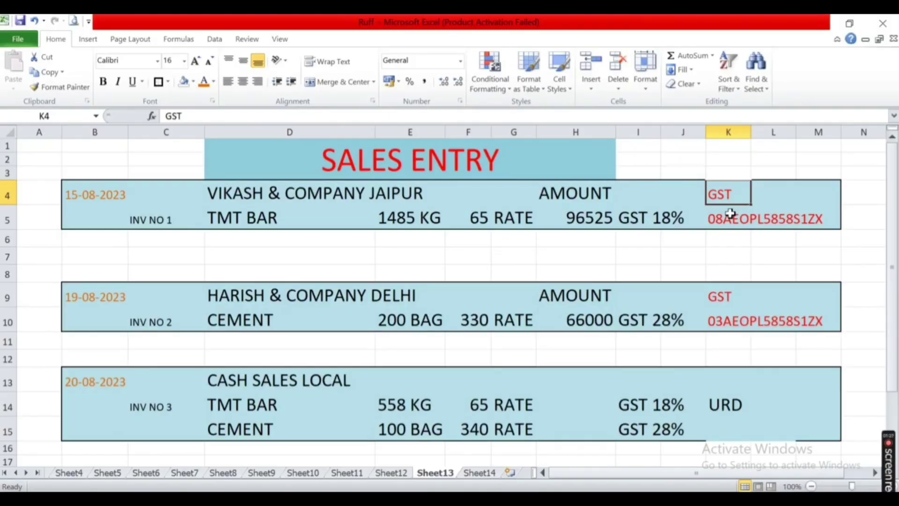
left_click(730, 213)
key("ctrl+c")
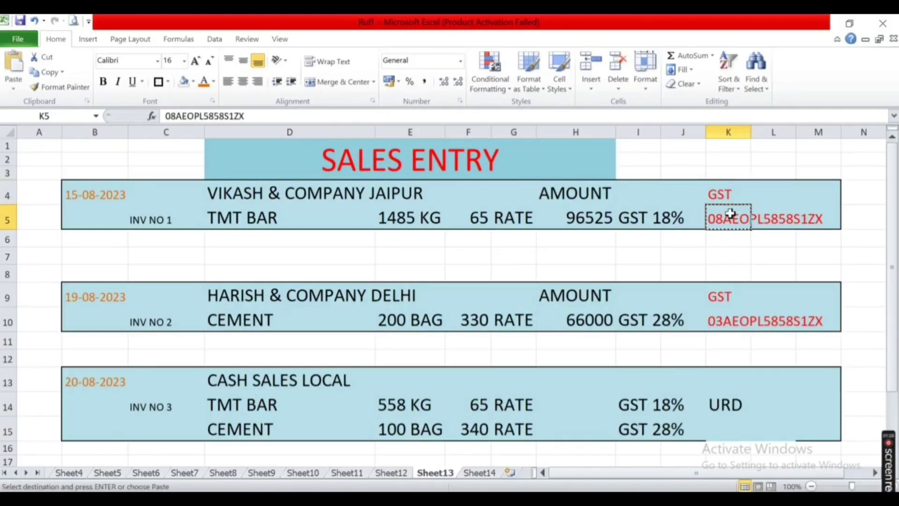
key("alt+Tab")
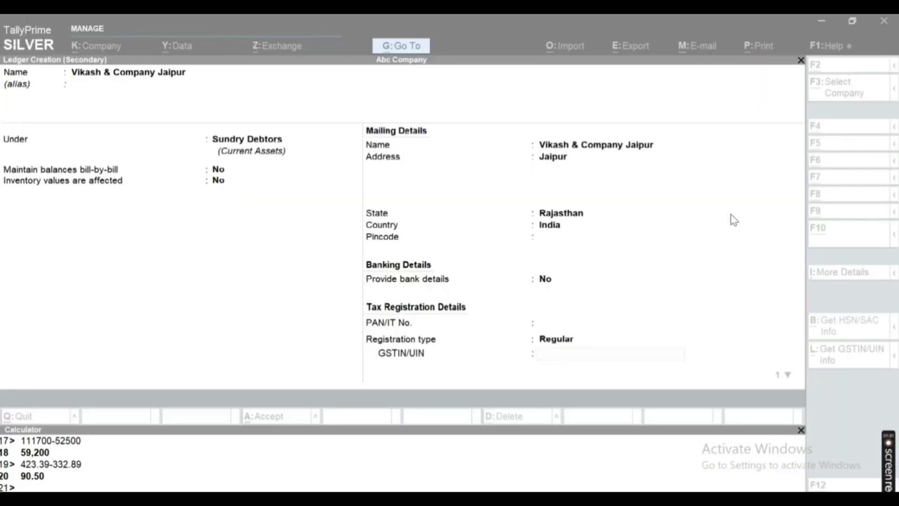
Step: Paste the copied GSTIN into the ledger and accept it past the invalid-GSTIN warning
key("ctrl+v")
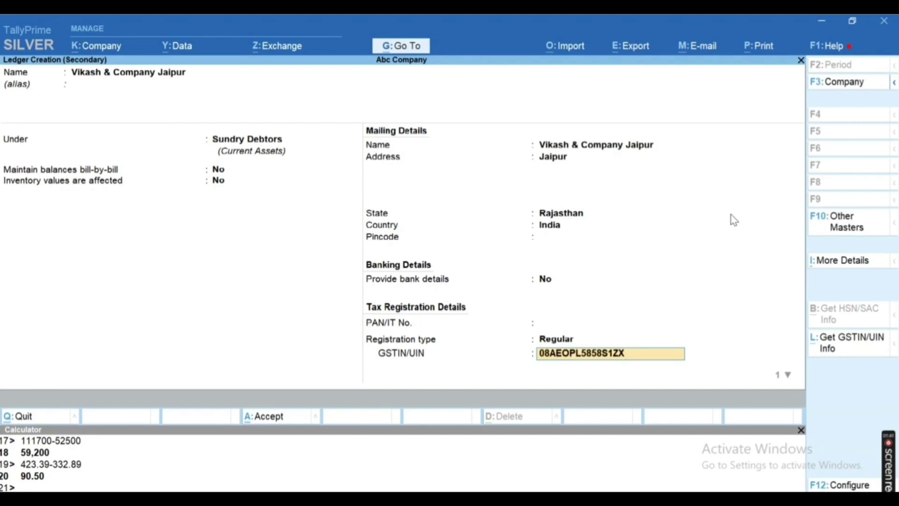
key("Return")
key("Return")
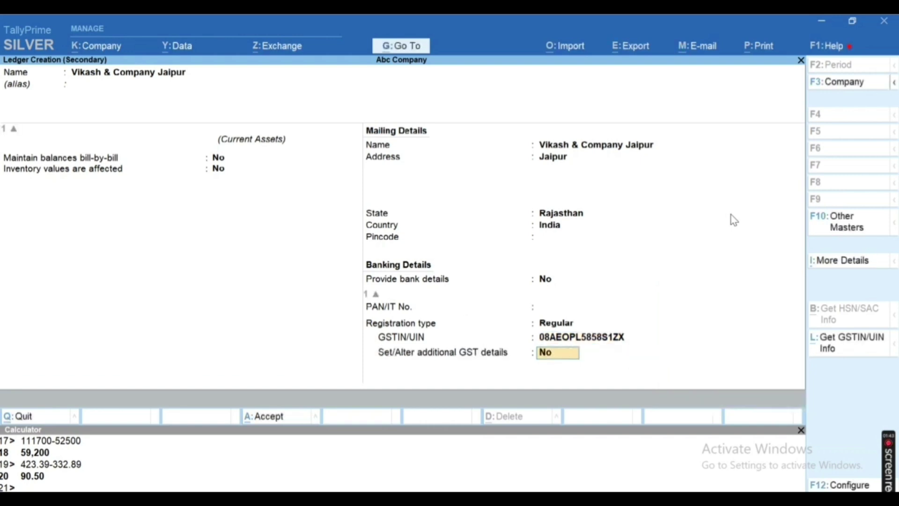
key("Return")
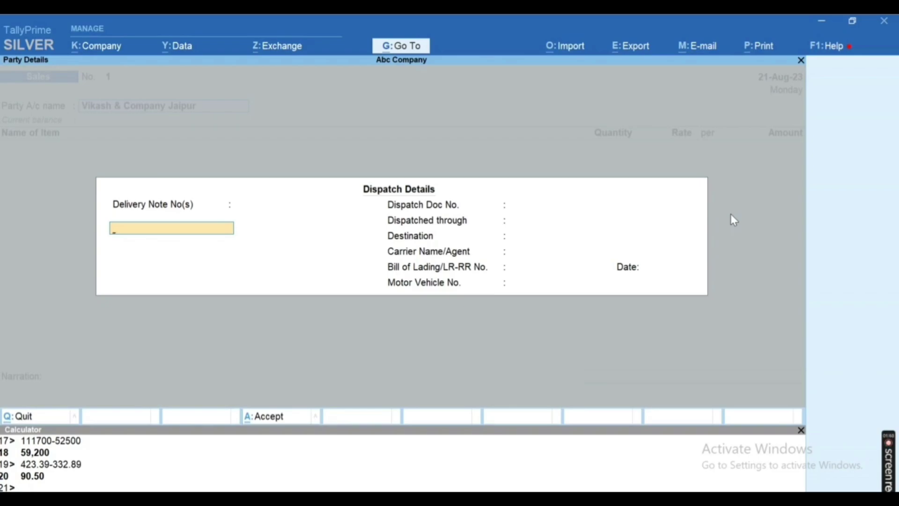
Step: Enter dispatch details: dispatched through CHURU, destination JAIPUR
key("alt+Tab")
key("alt+Tab")
key("Return")
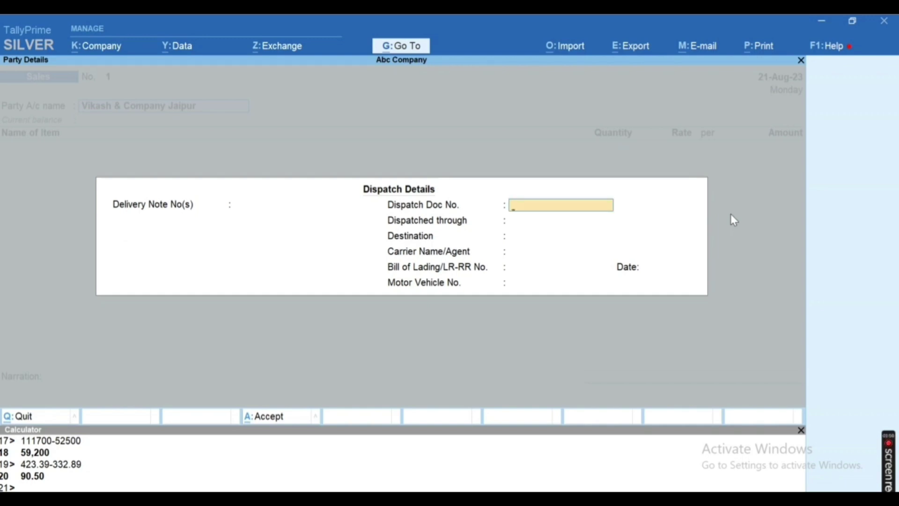
key("Return")
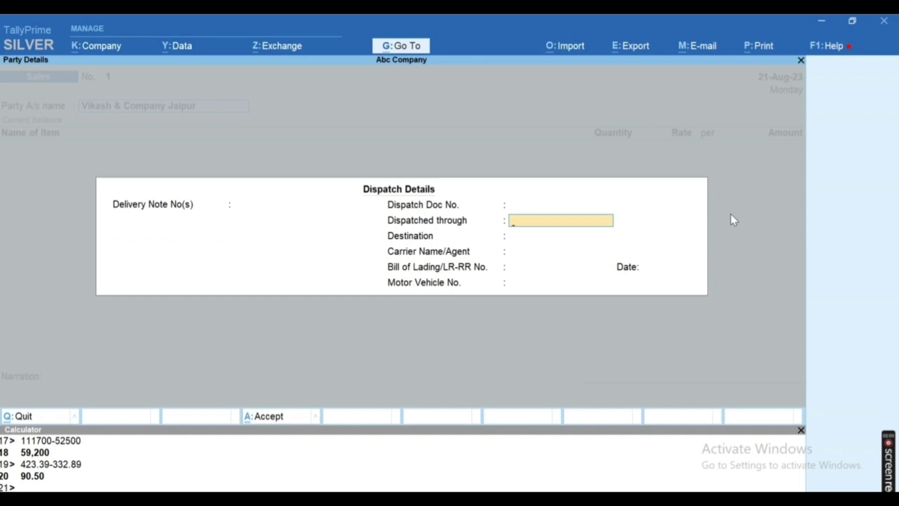
type("CHURU")
key("Return")
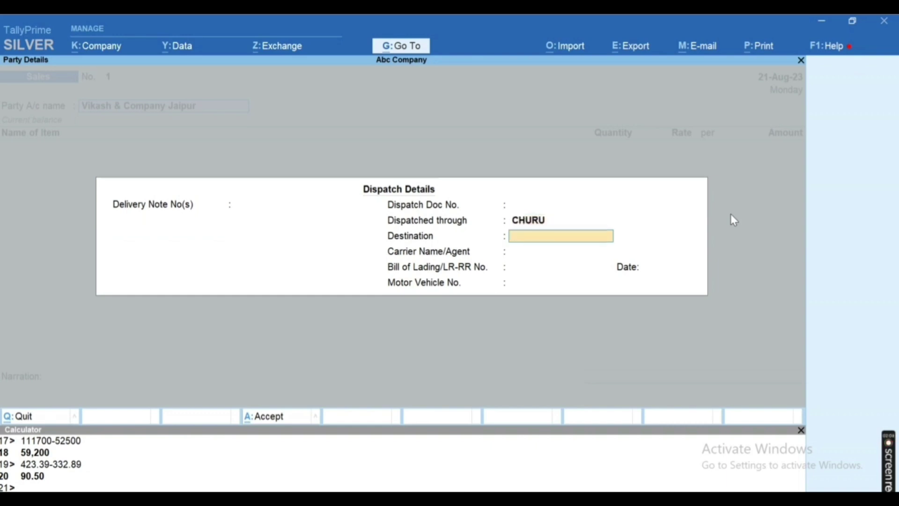
type("JAIPUR")
key("Return")
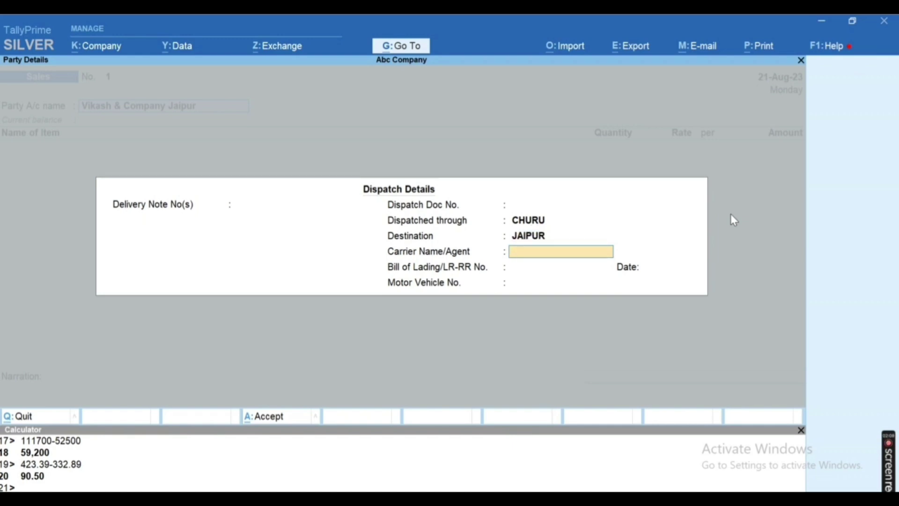
Step: Fill in the motor vehicle number and accept the dispatch details
key("Return")
key("Return")
key("BackSpace")
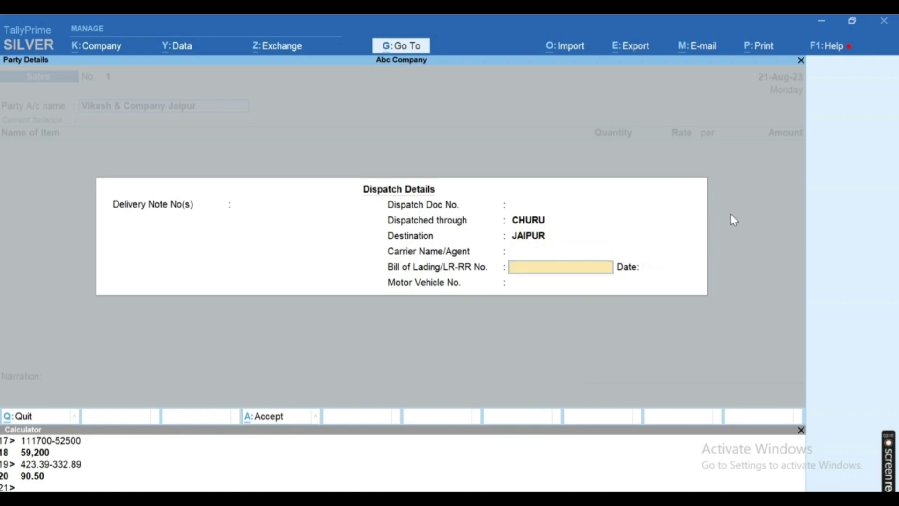
key("Return")
key("Return")
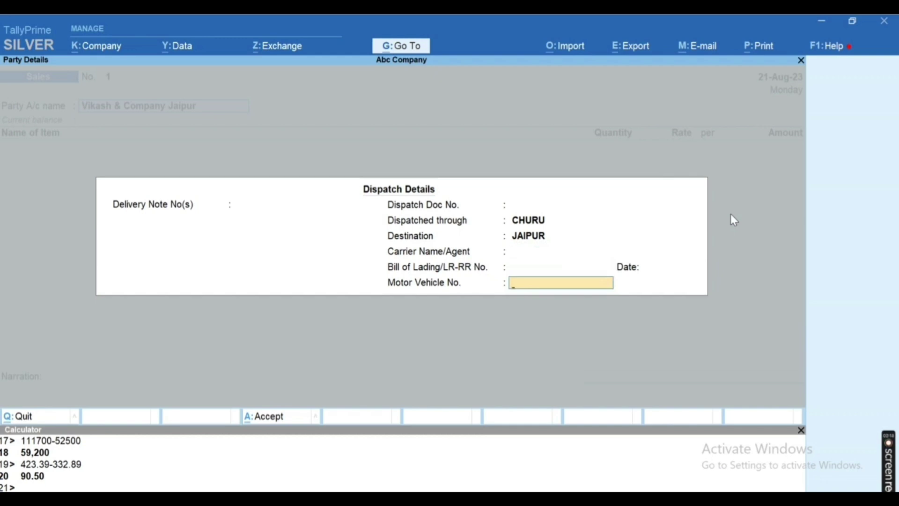
type("RJ10GA8576")
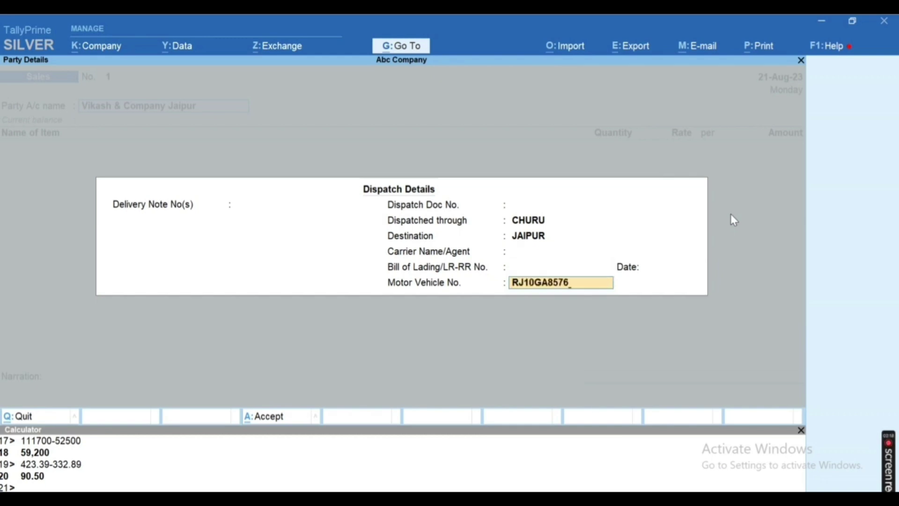
key("BackSpace")
key("Return")
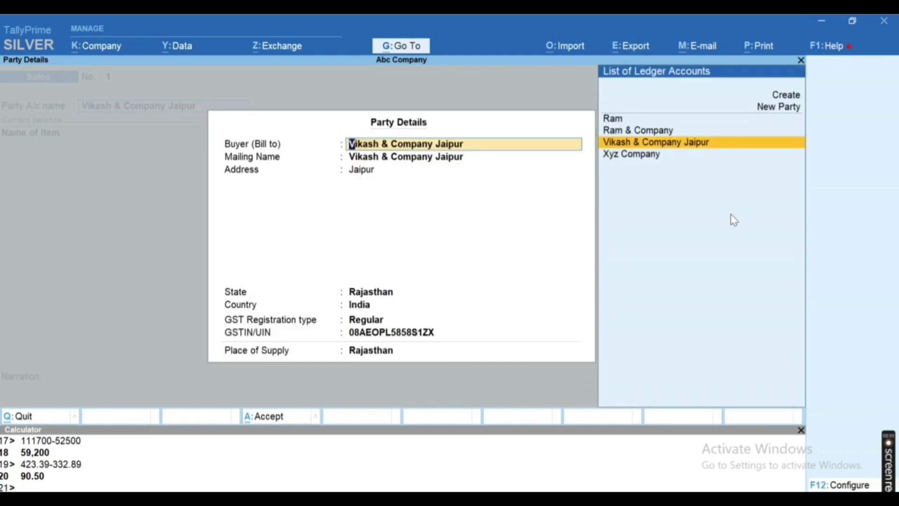
Step: Accept the buyer's party details: Jaipur address, Regular registration, GSTIN and Rajasthan place of supply
key("Return")
key("Return")
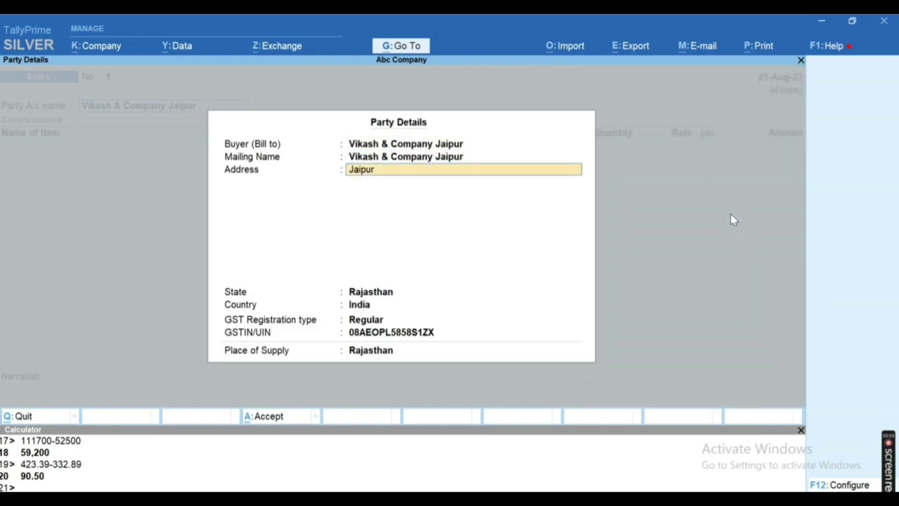
key("Return")
key("Return")
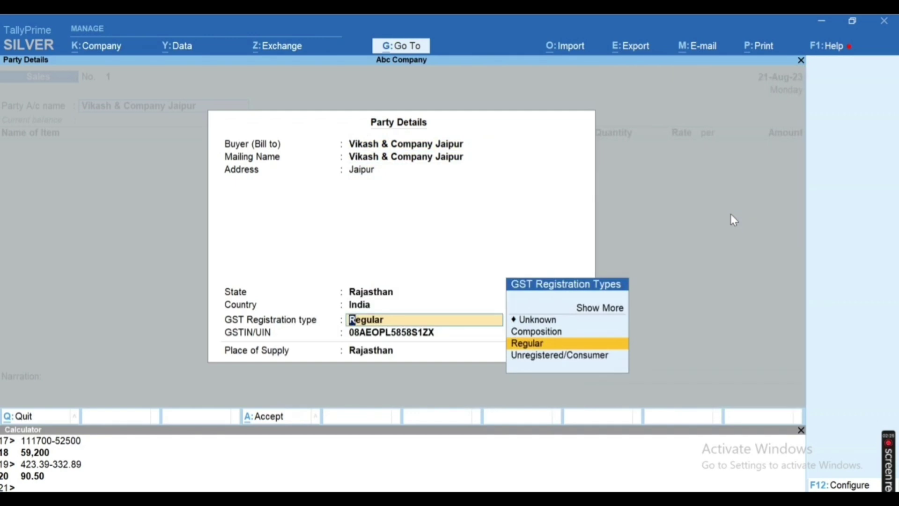
key("Return")
key("Return")
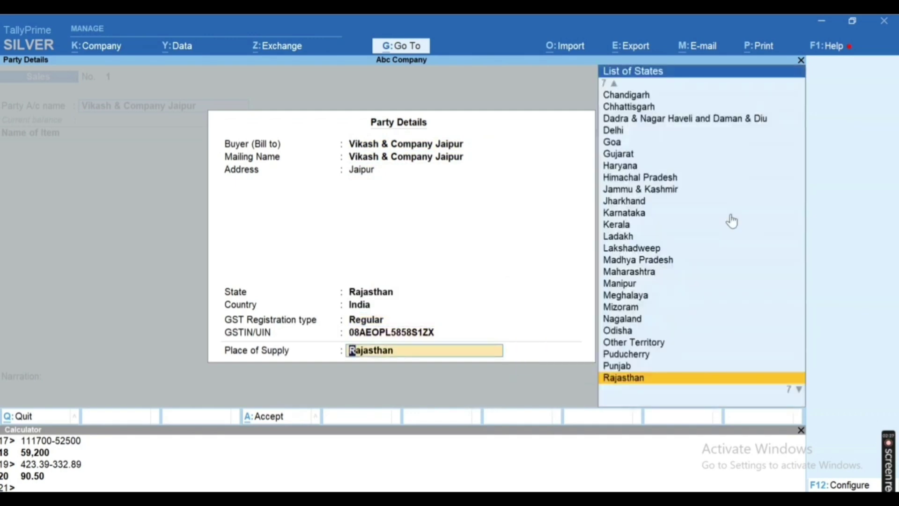
key("Return")
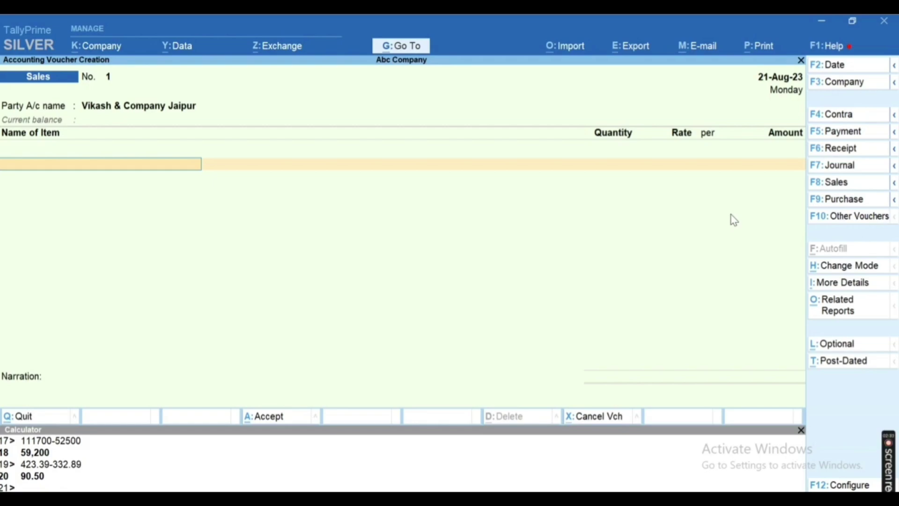
Step: Pick Tmt Bar as the sold item from the Main Location godown
key("alt+Tab")
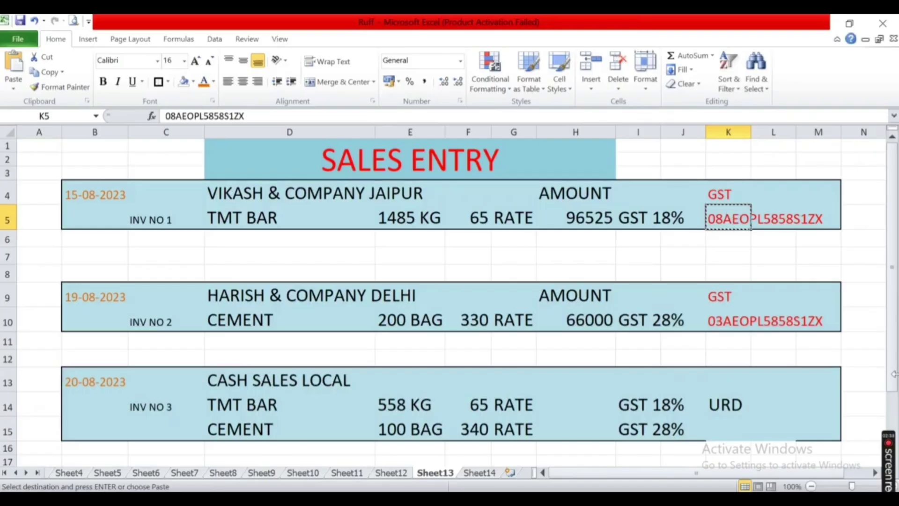
key("alt+Tab")
type("TM")
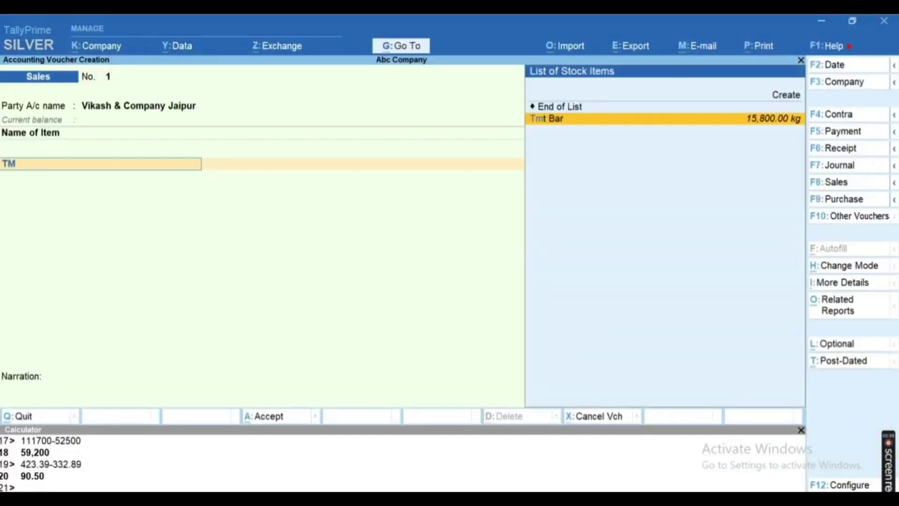
key("Return")
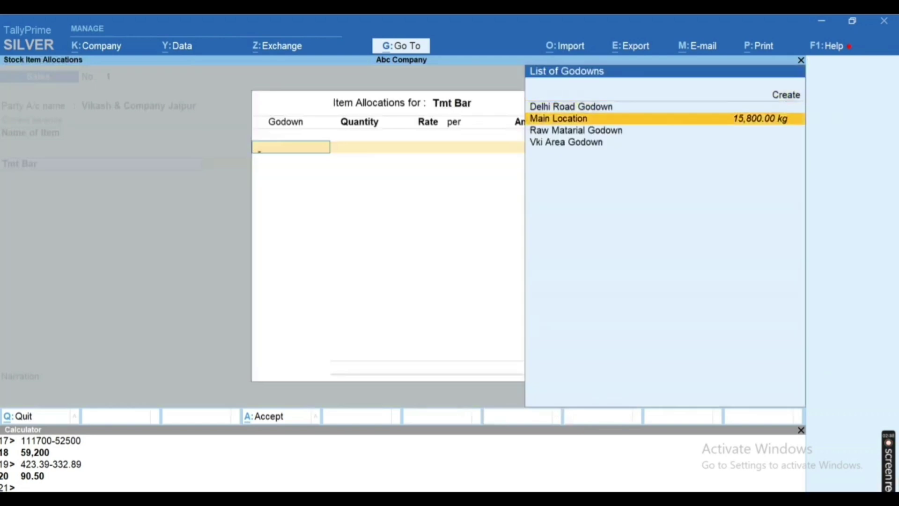
key("Return")
Step: Enter 1,485 kg at 65 per kg, giving 96,525.00
key("alt+Tab")
key("Left")
key("Left")
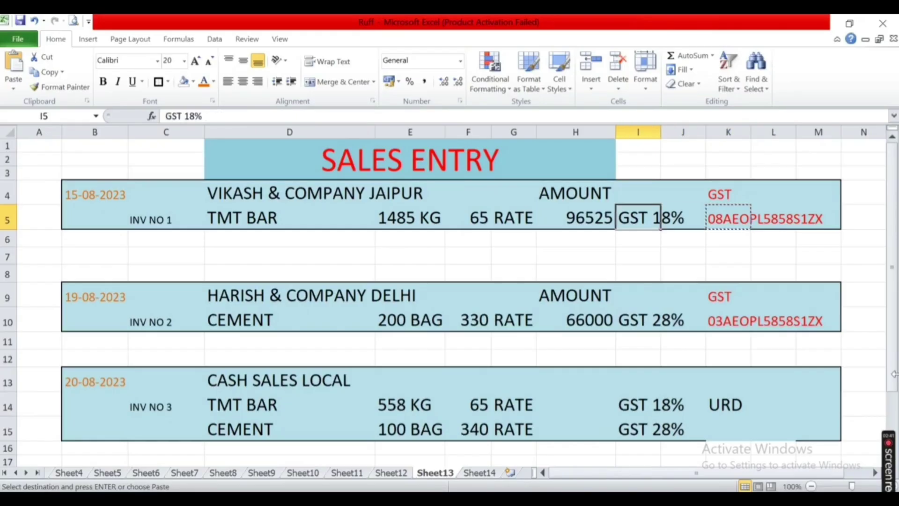
key("Left")
key("Left")
key("Left")
key("Left")
key("alt+Tab")
type("1485")
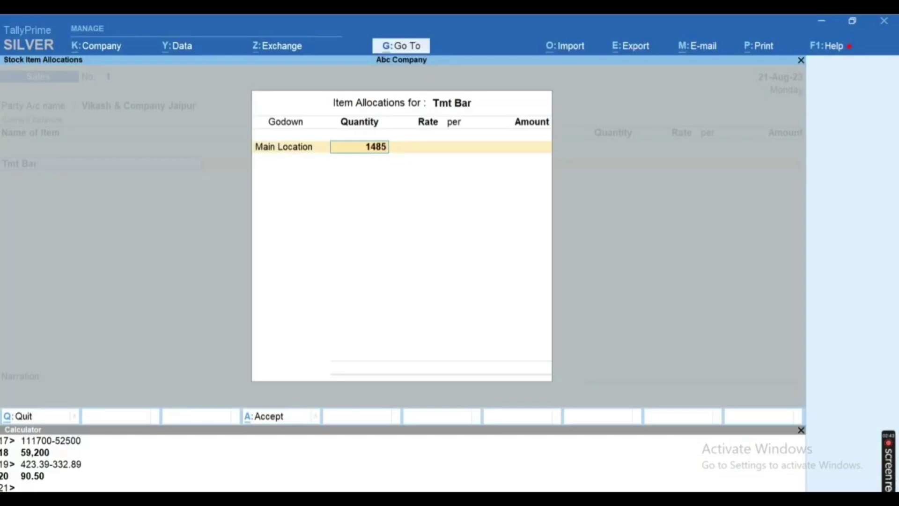
key("Return")
key("alt+Tab")
key("alt+Tab")
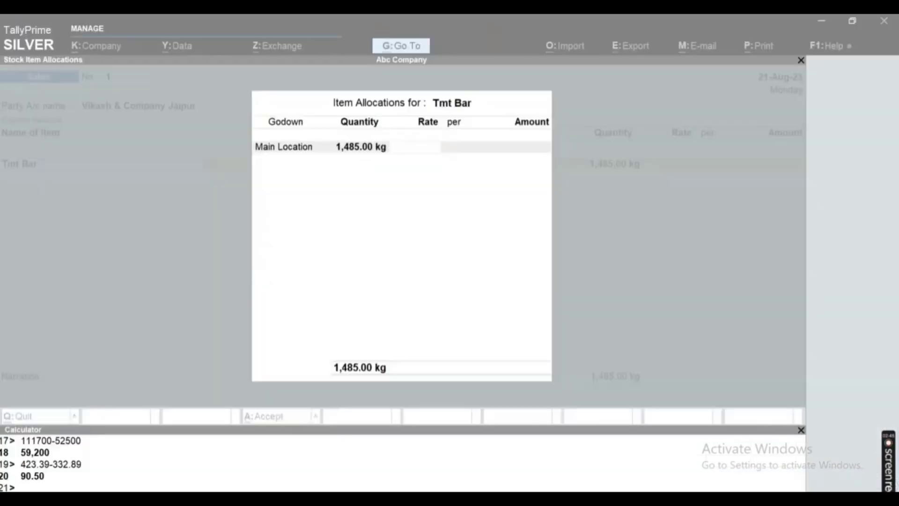
type("65")
key("Return")
key("Return")
key("Return")
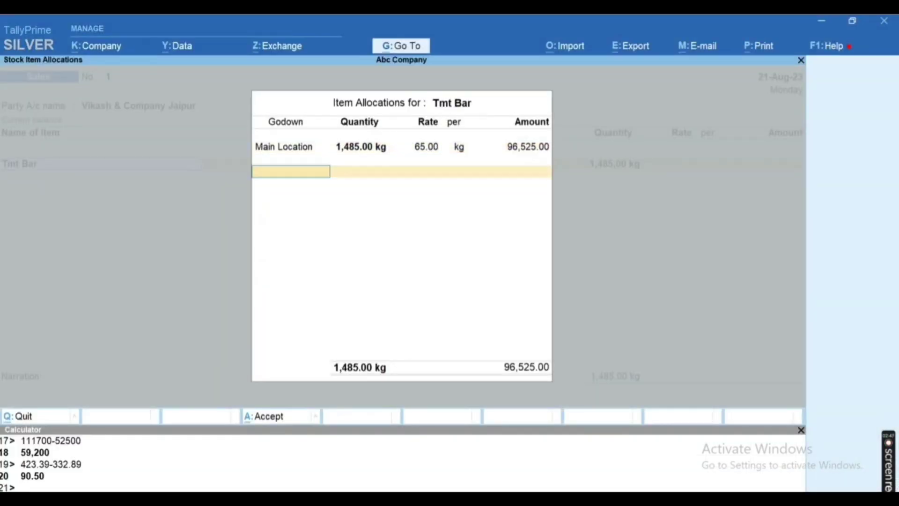
key("Return")
key("Return")
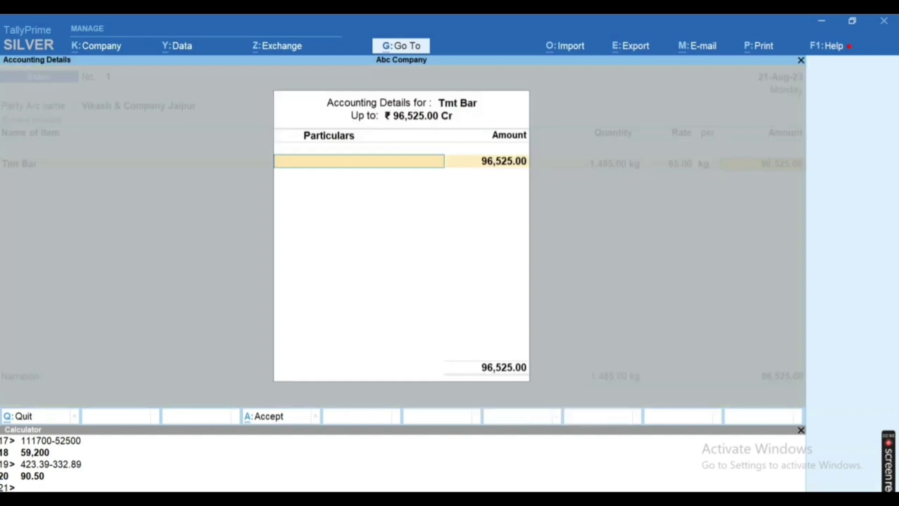
Step: Cross-check the invoice quantity and rate in the Excel sheet
key("alt+Tab")
key("Right")
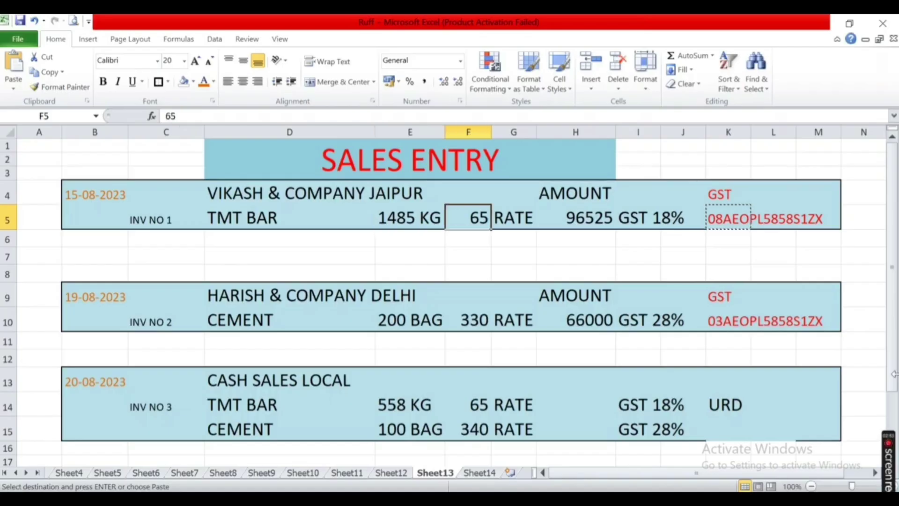
key("Left")
key("alt+Tab")
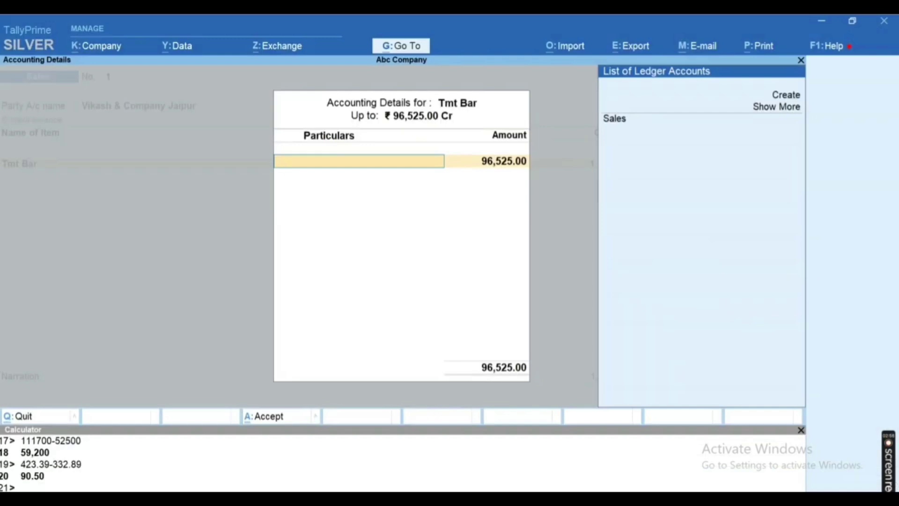
key("alt+Tab")
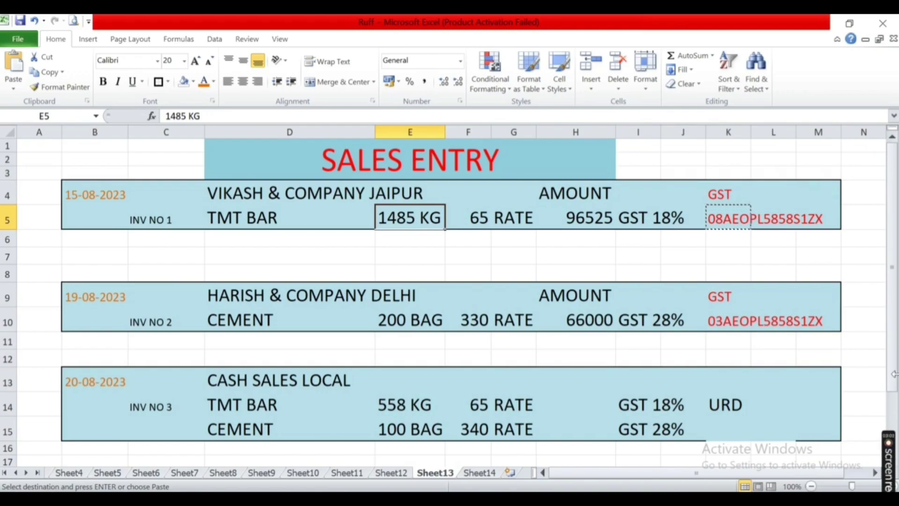
key("alt+Tab")
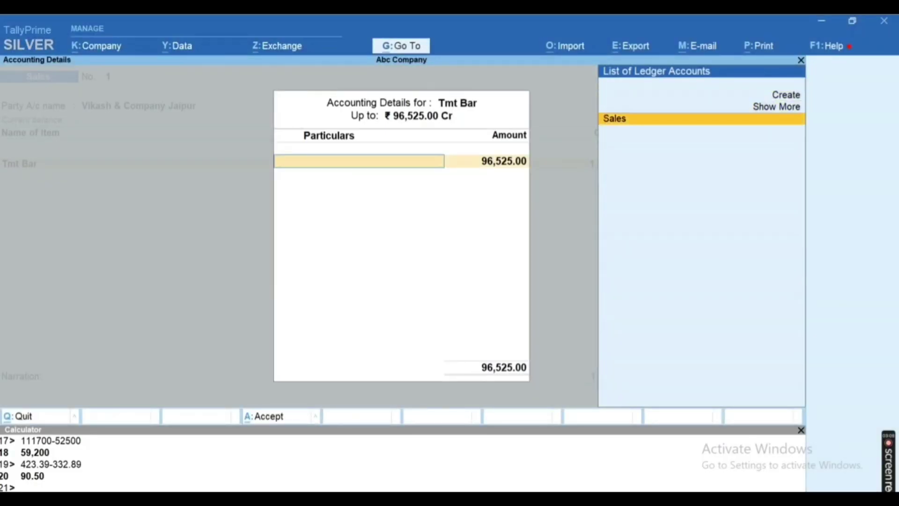
key("alt+Tab")
key("alt+Tab")
Step: Post Tmt Bar's 96,525.00 to the Sales ledger, saving the Sales ledger's GST details
key("Return")
key("BackSpace")
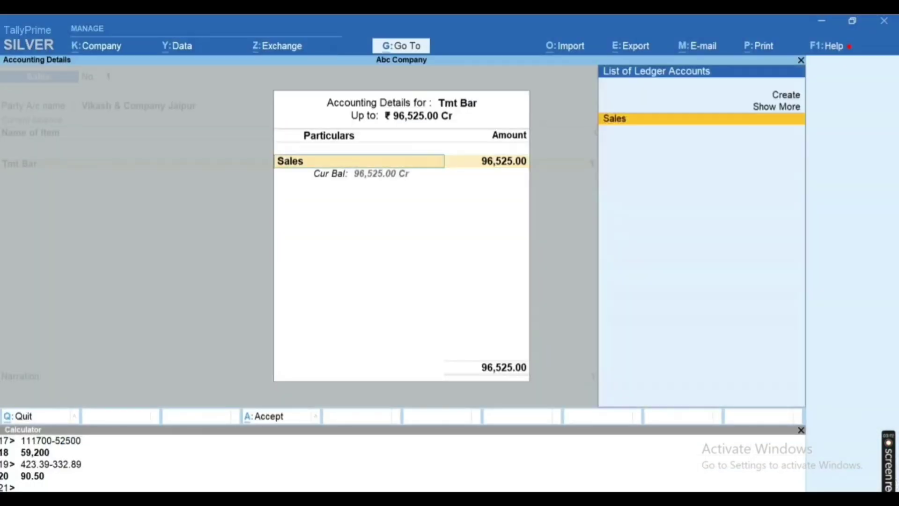
key("ctrl+Return")
key("Return")
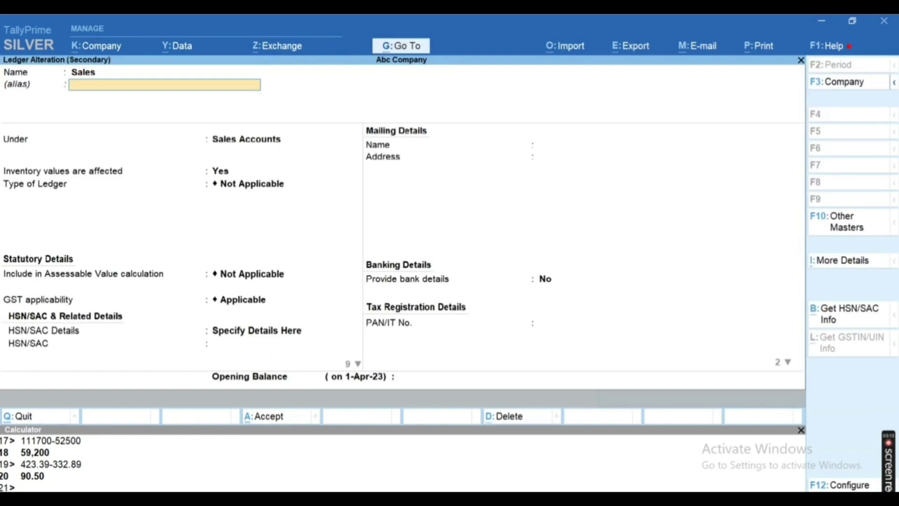
key("Return")
key("Return")
key("Return")
key("Return")
key("Return")
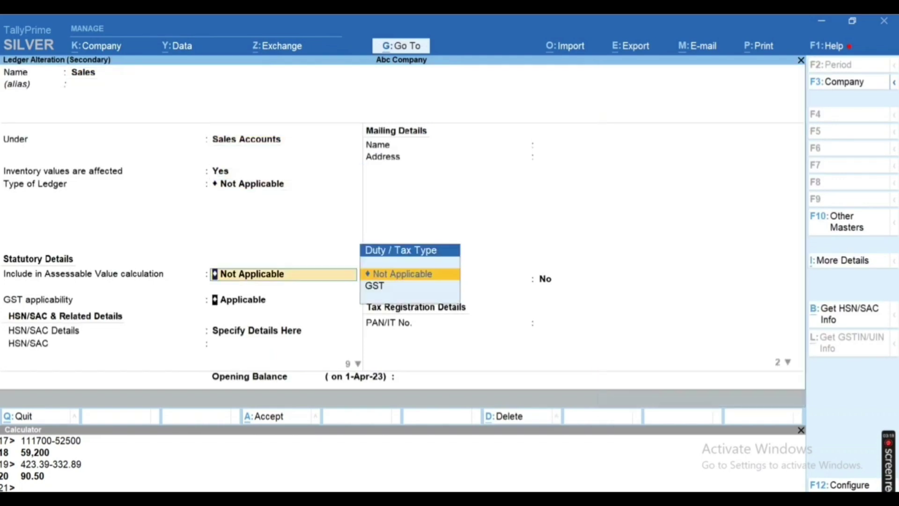
key("Return")
key("Return")
key("Return")
key("Return")
key("Return")
key("Return")
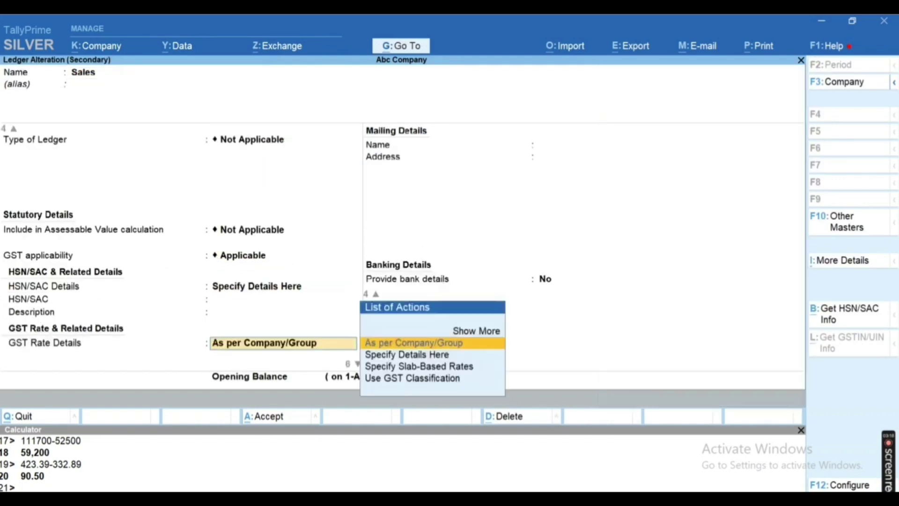
key("Return")
key("y")
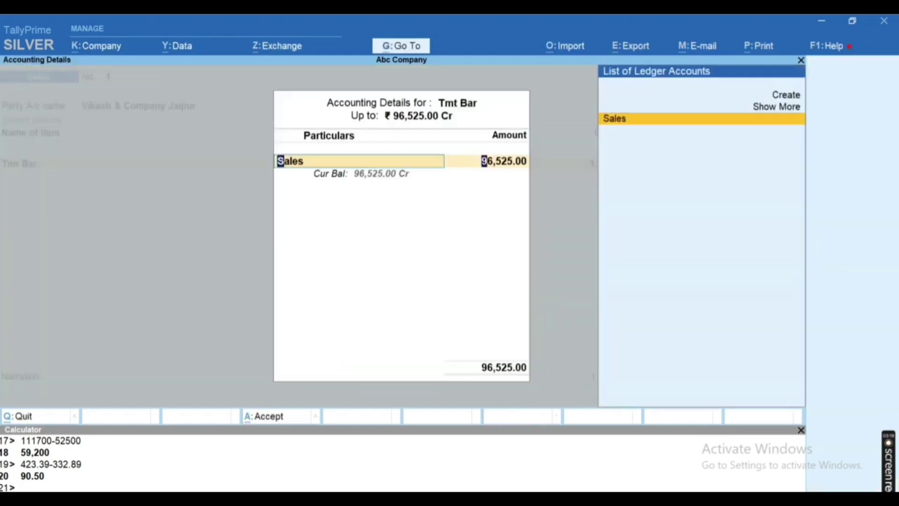
key("Return")
key("Return")
key("Return")
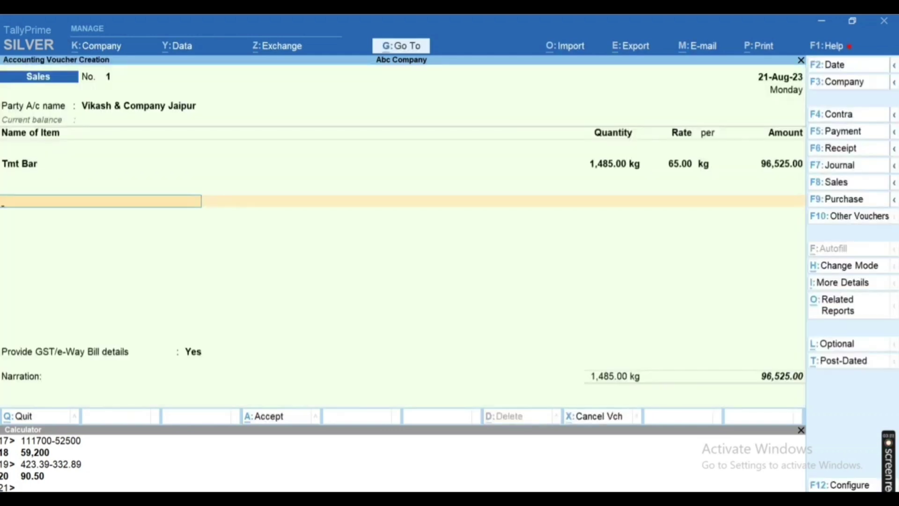
Step: Add Cgst and Sgst ledger lines of 8,687.25 each
type("C")
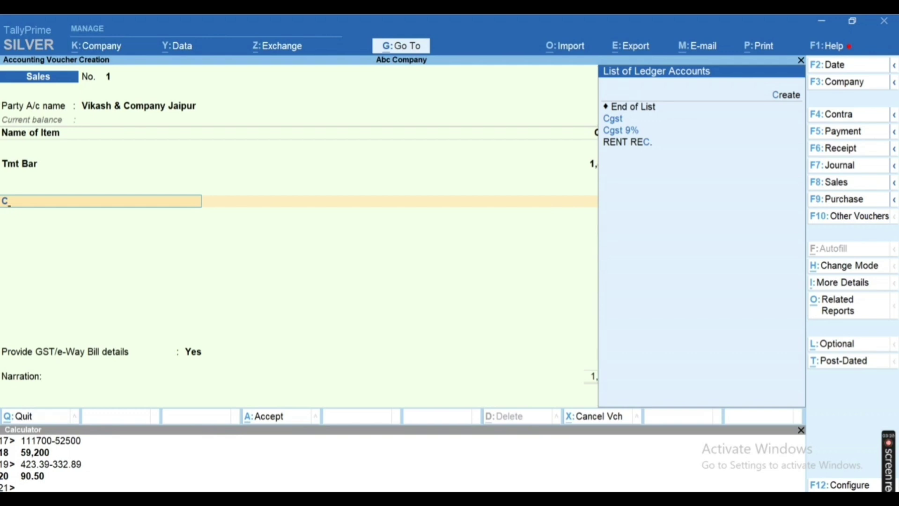
type("GS")
key("Return")
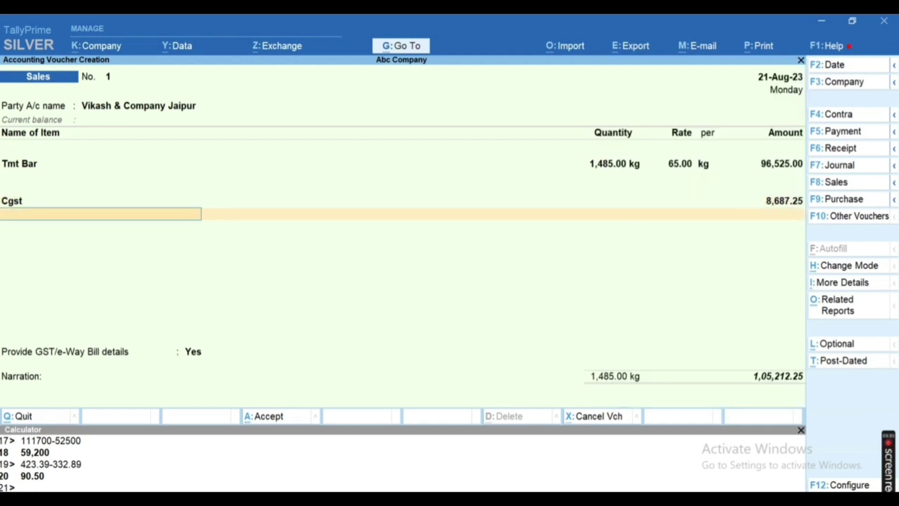
type("SGST")
key("Return")
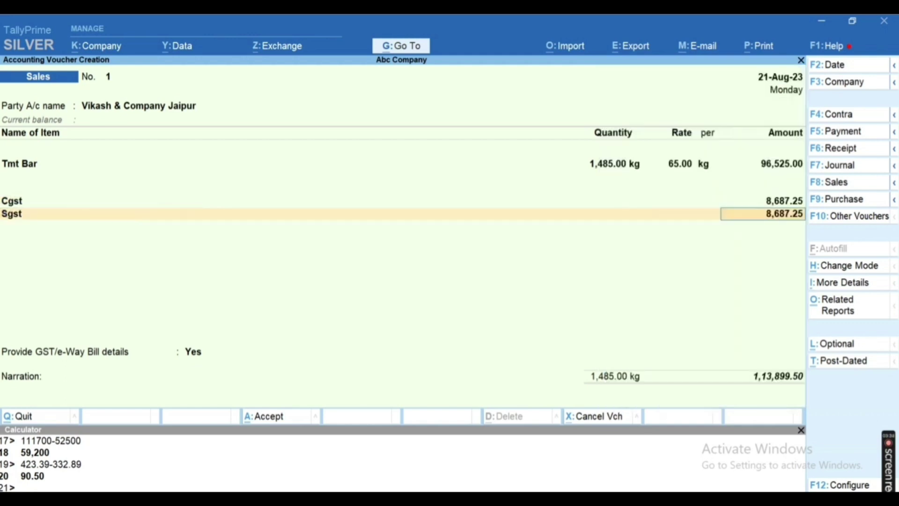
key("Return")
Step: Confirm the 18% GST rate in Excel and set GST/e-Way Bill details to No
key("alt+Tab")
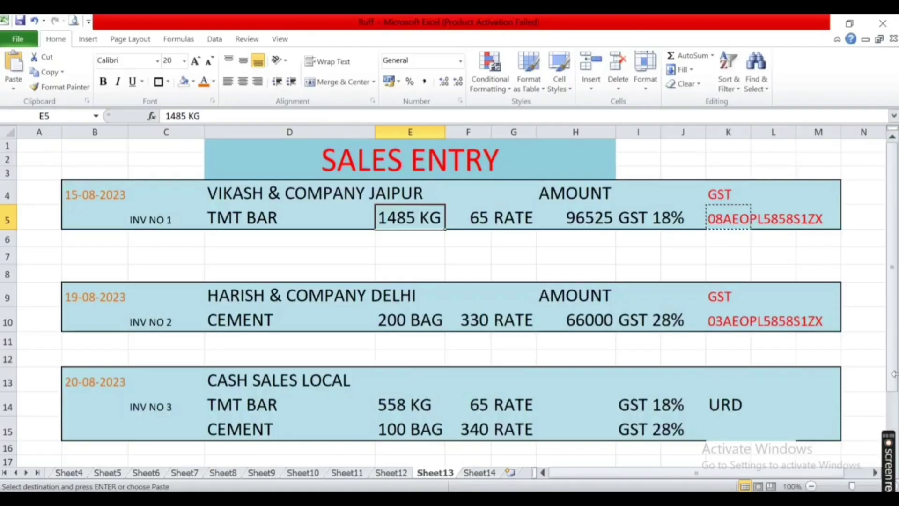
key("Right")
key("Right")
key("Right")
key("Right")
key("alt+Tab")
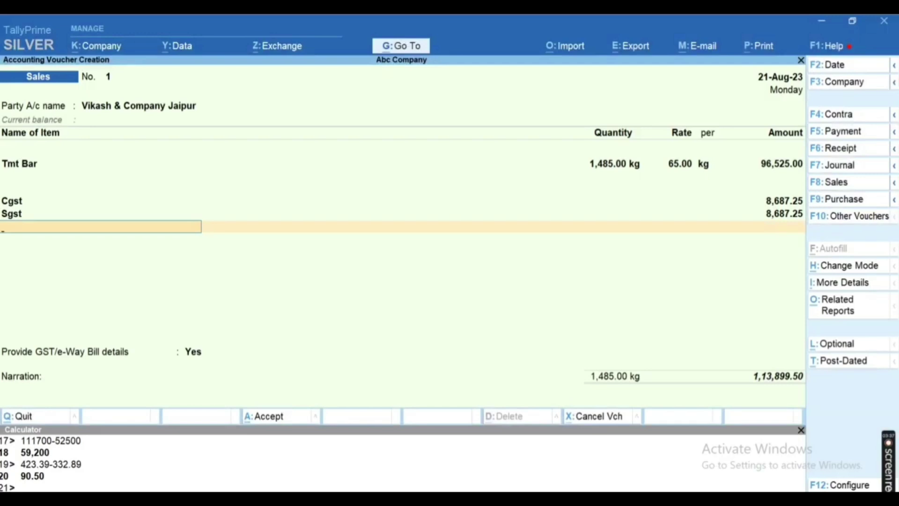
key("Return")
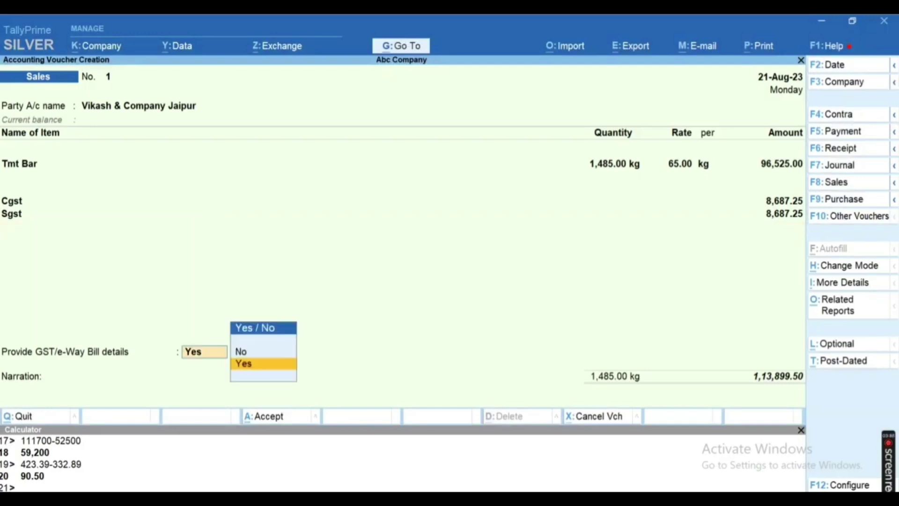
key("Down")
key("Return")
key("BackSpace")
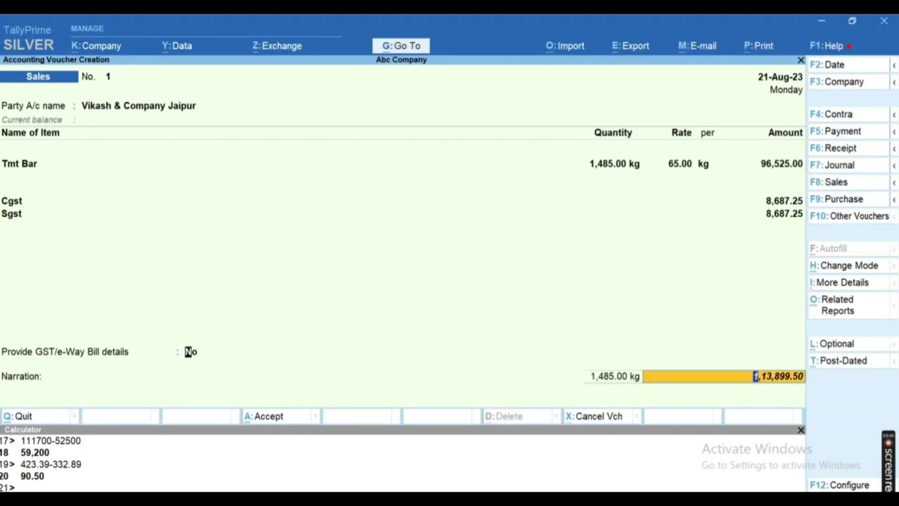
key("BackSpace")
key("Return")
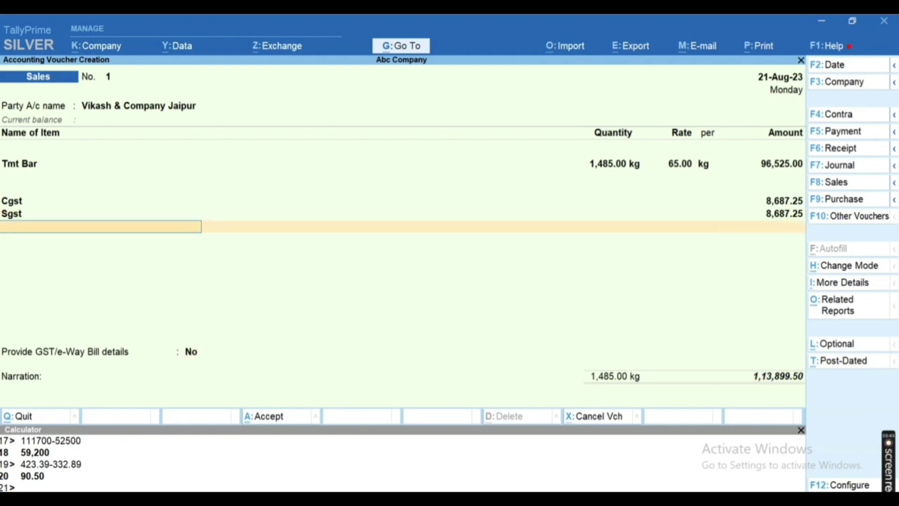
Step: Create ledger R/O under Indirect Expenses as Invoice Rounding with Normal Rounding, adding 0.50
type("R/")
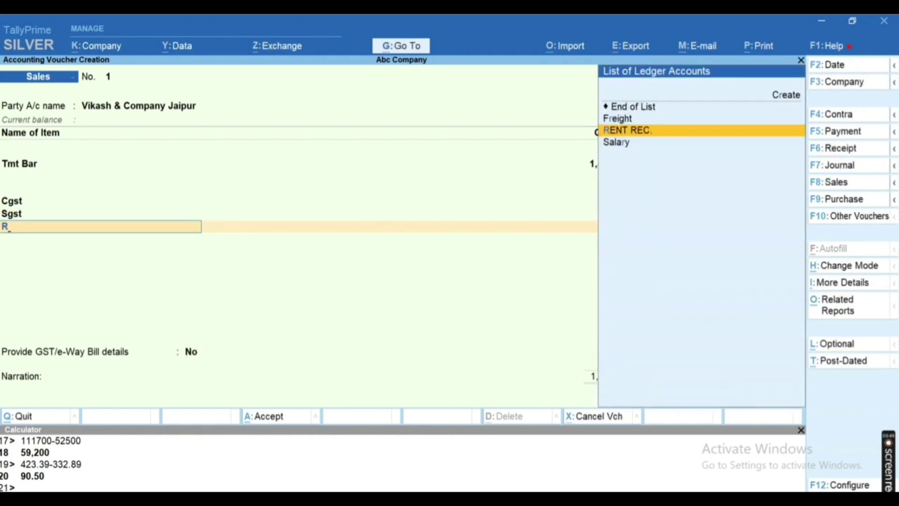
key("alt+c")
key("Return")
type("IND")
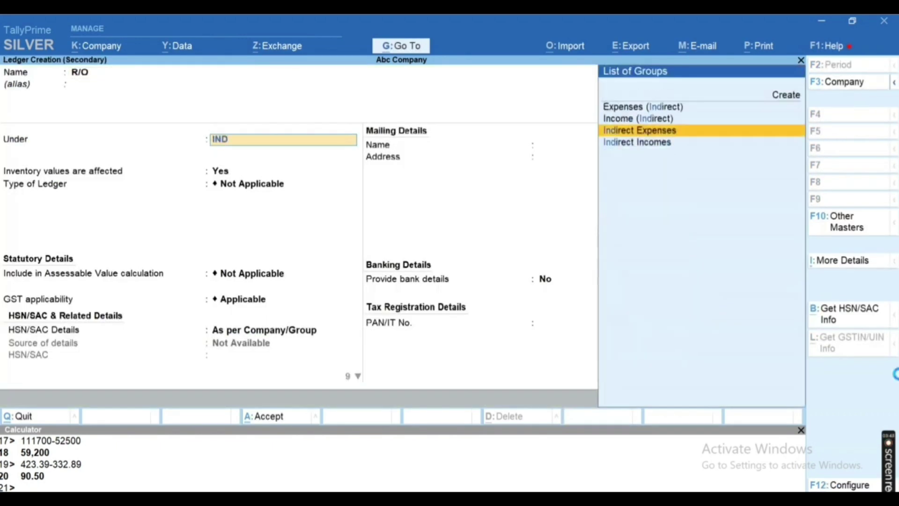
key("Return")
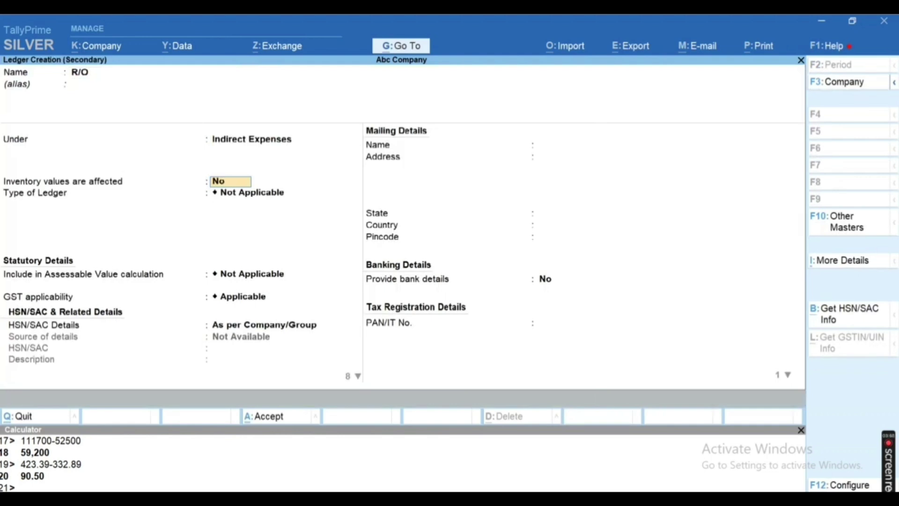
key("Return")
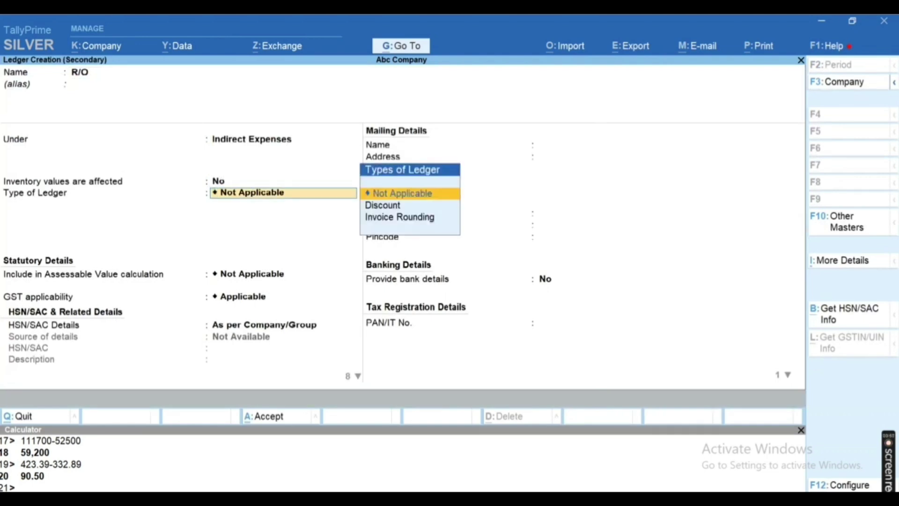
key("Down")
key("Down")
key("Return")
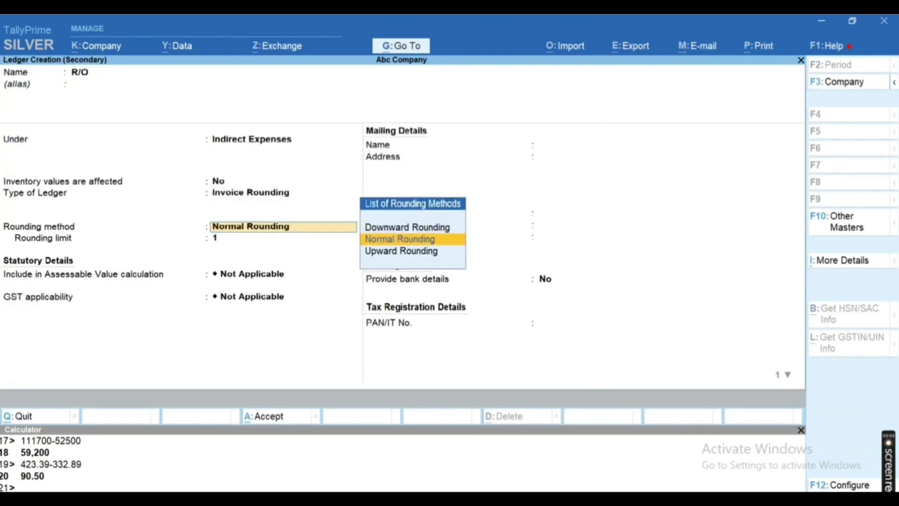
key("Return")
key("ctrl+a")
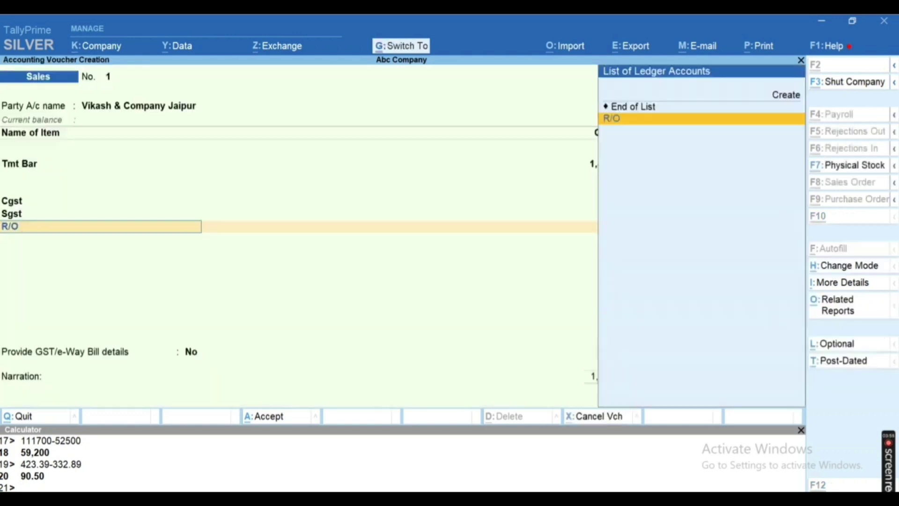
key("Return")
Step: Accept the 0.50 rounding, enable GST/e-Way Bill details, and choose mode 1 - Road with Regular vehicle type
key("Return")
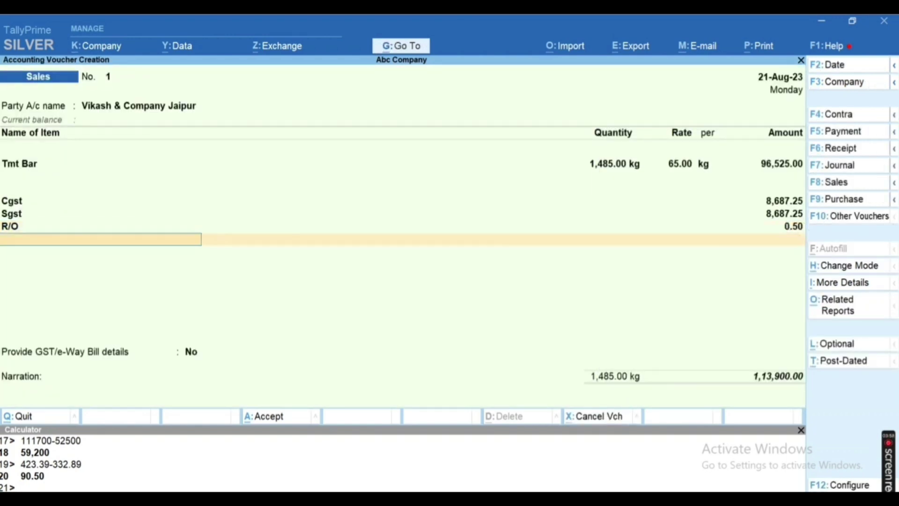
key("Return")
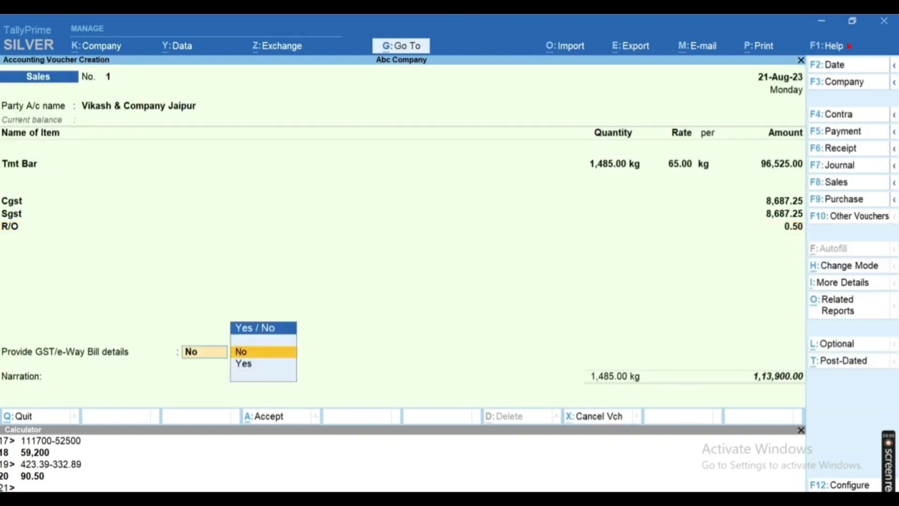
key("Down")
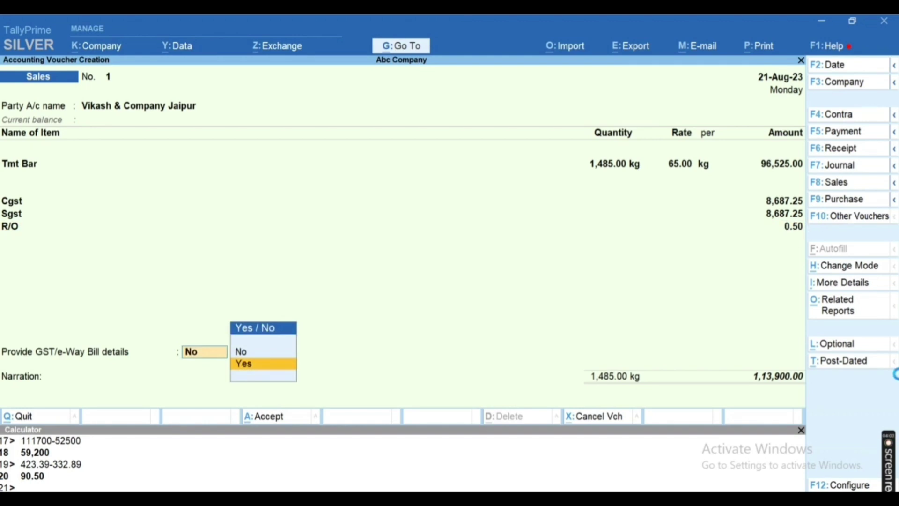
key("Return")
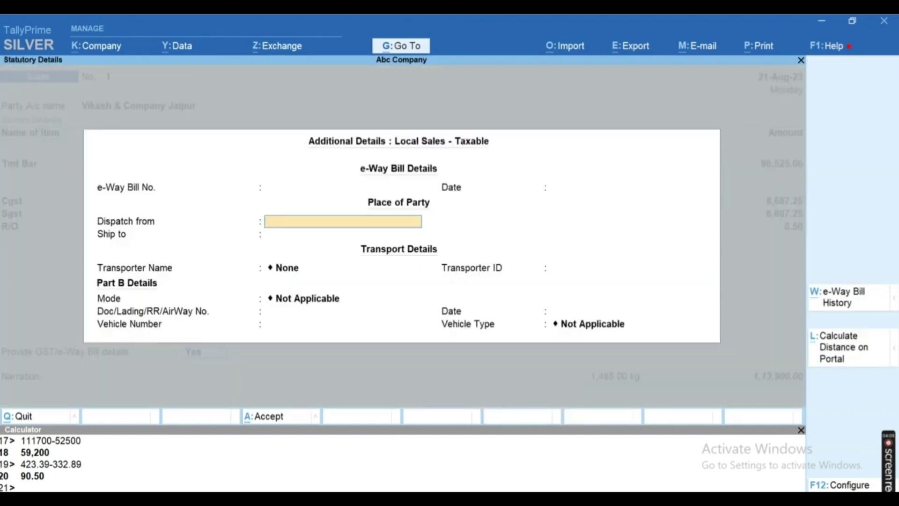
key("Return")
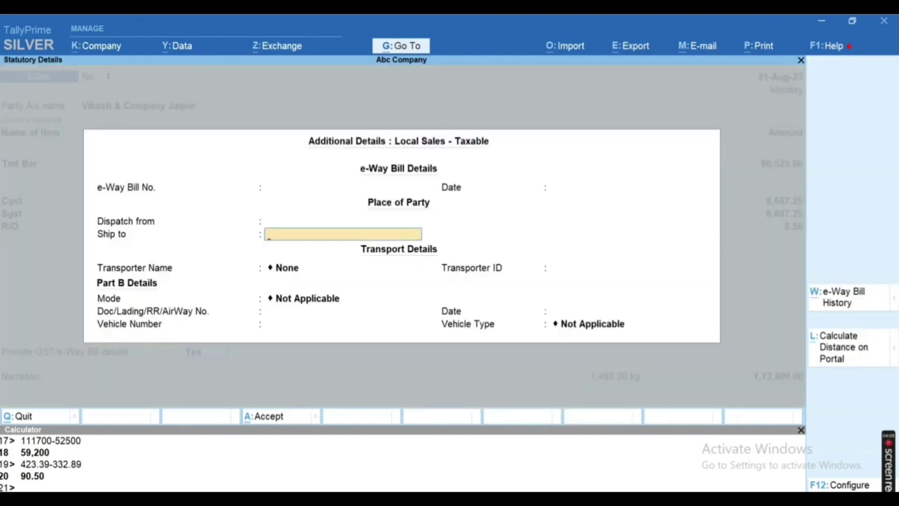
key("Return")
key("Return")
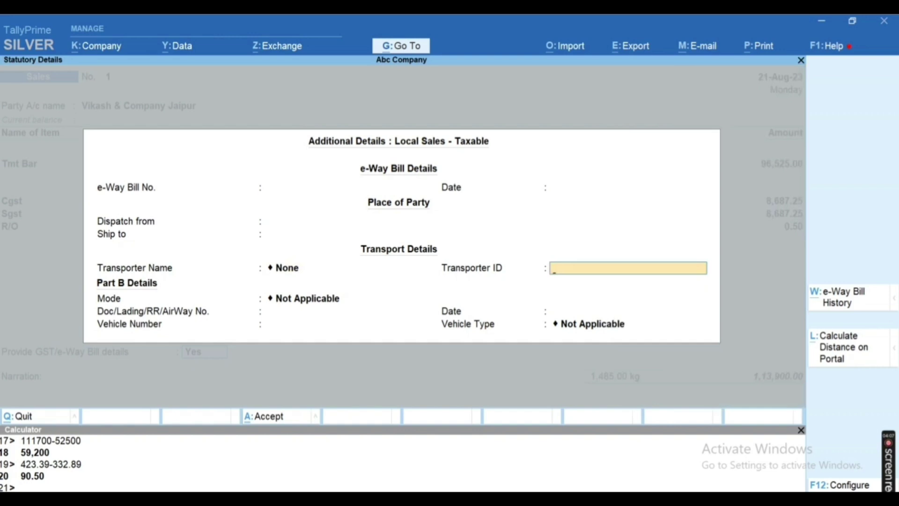
key("Return")
key("Down")
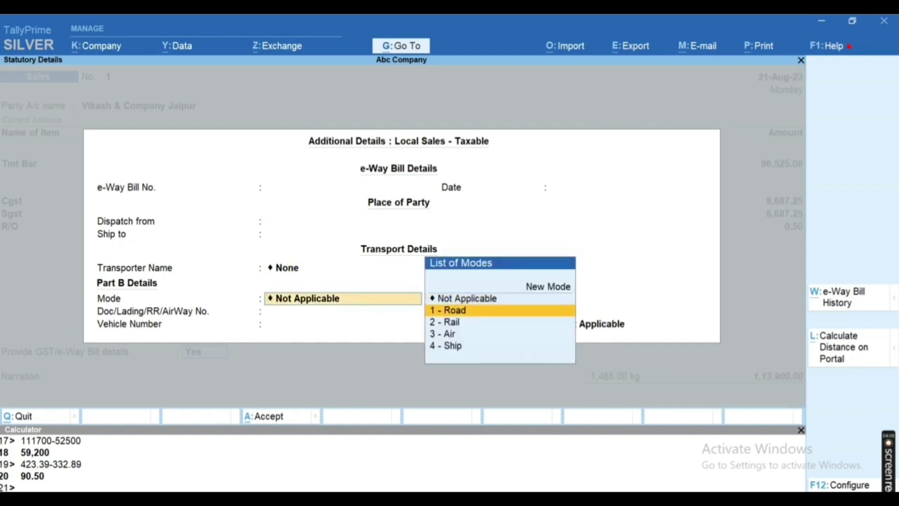
key("Return")
key("Return")
key("Return")
key("Return")
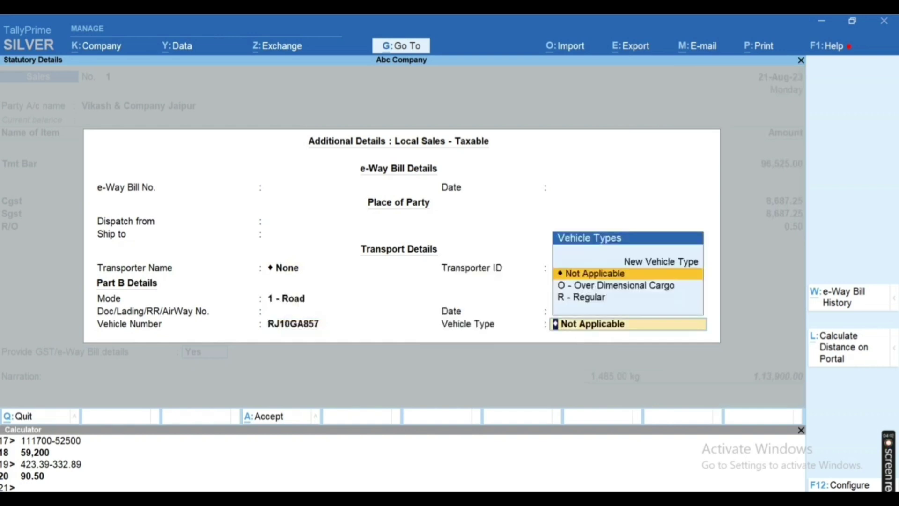
key("Down")
key("Down")
key("Return")
key("Return")
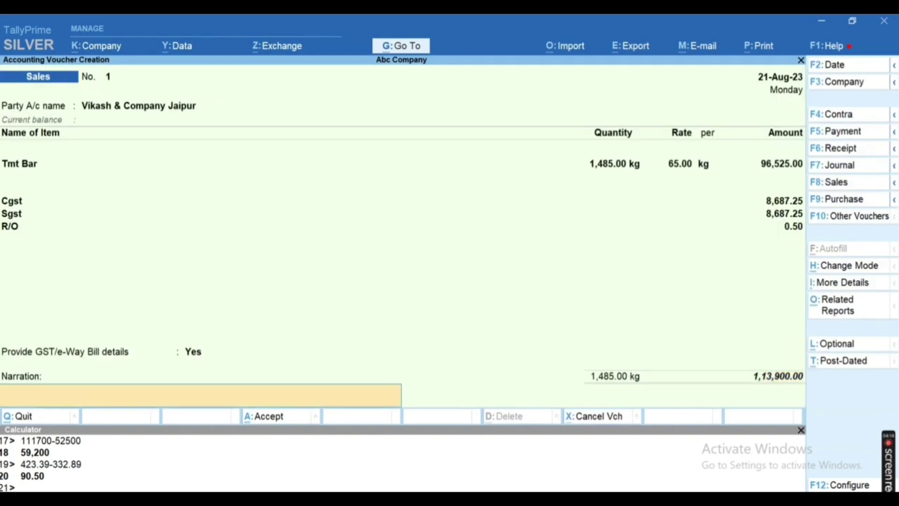
key("Return")
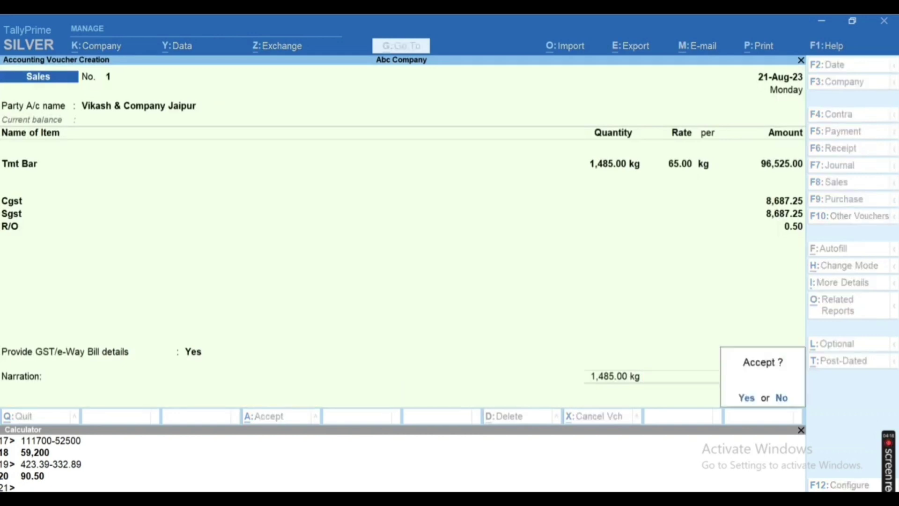
Step: Save the current sales voucher, declining the e-Way Bill prompt
key("alt+Tab")
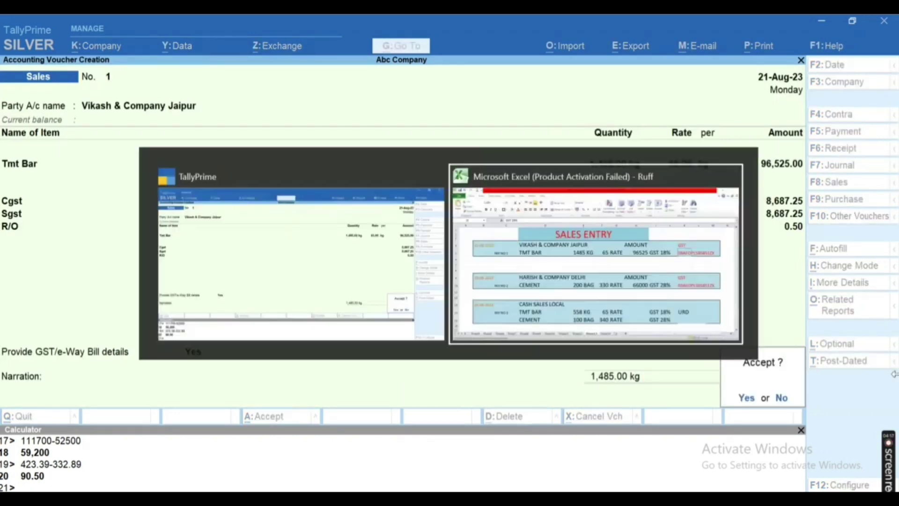
key("alt+Tab")
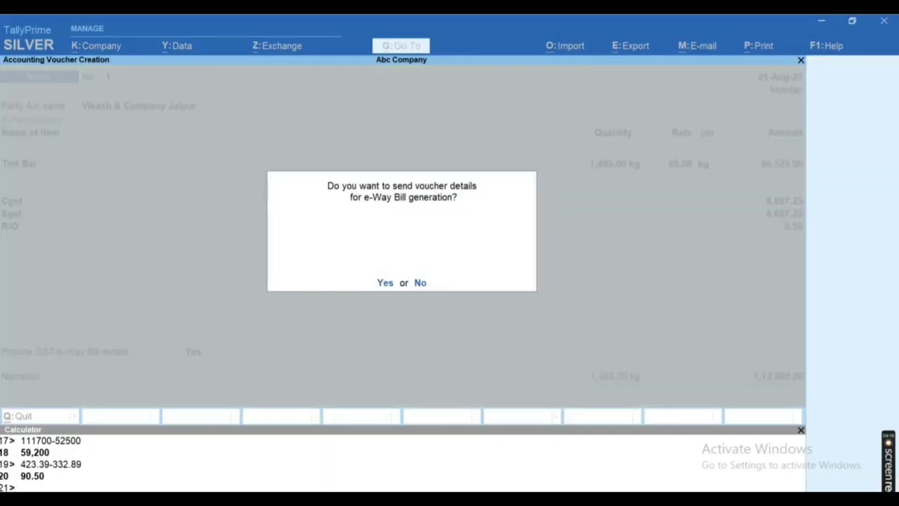
key("n")
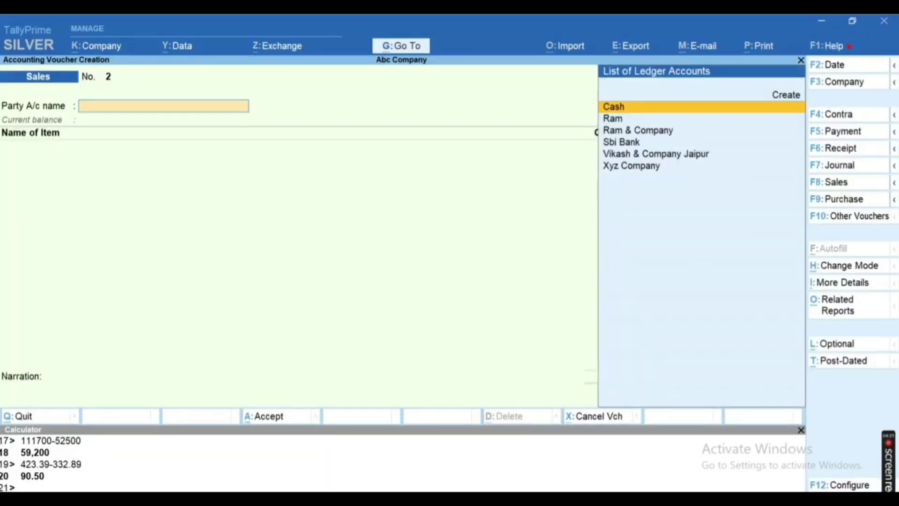
Step: Return to saved voucher No. 1 and look up invoice 1's date 15-08-2023 in Excel cell B4
key("Page_Up")
key("alt+Tab")
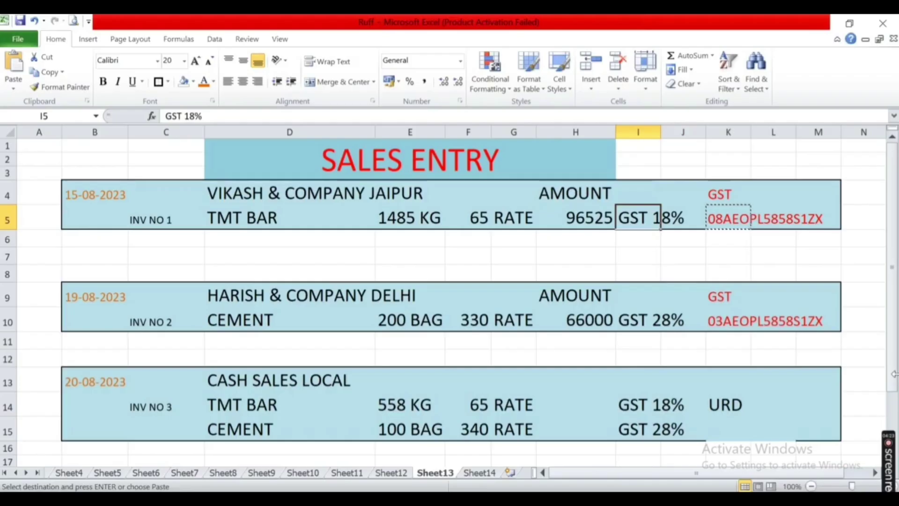
key("Left")
key("Left")
key("Up")
key("Up")
key("Left")
key("Left")
key("Down")
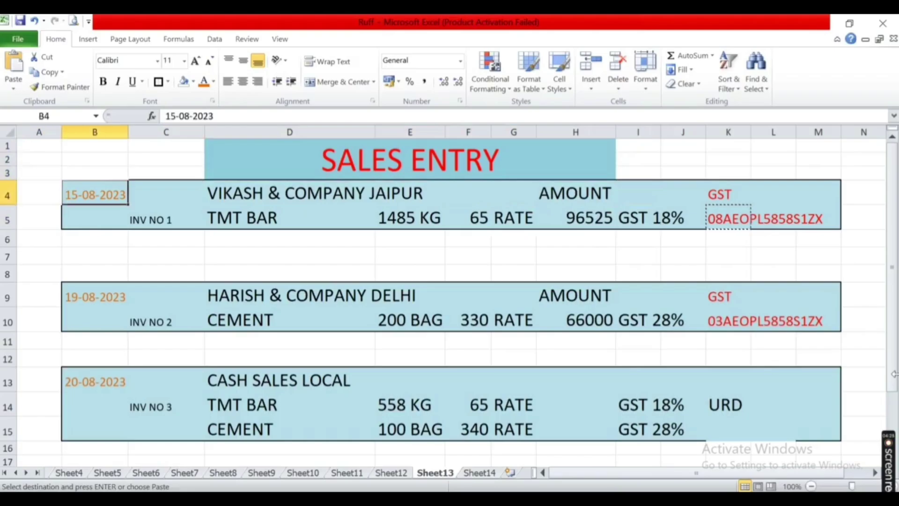
key("alt+Tab")
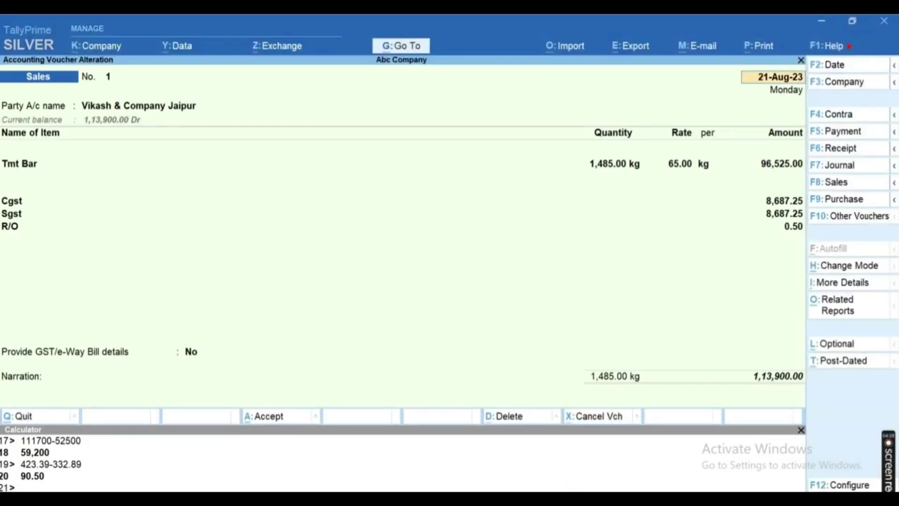
Step: Change voucher No. 1's date to 15-Aug-23 and save it, answering No to e-Way Bill
key("F2")
type("15-8")
key("Return")
key("ctrl")
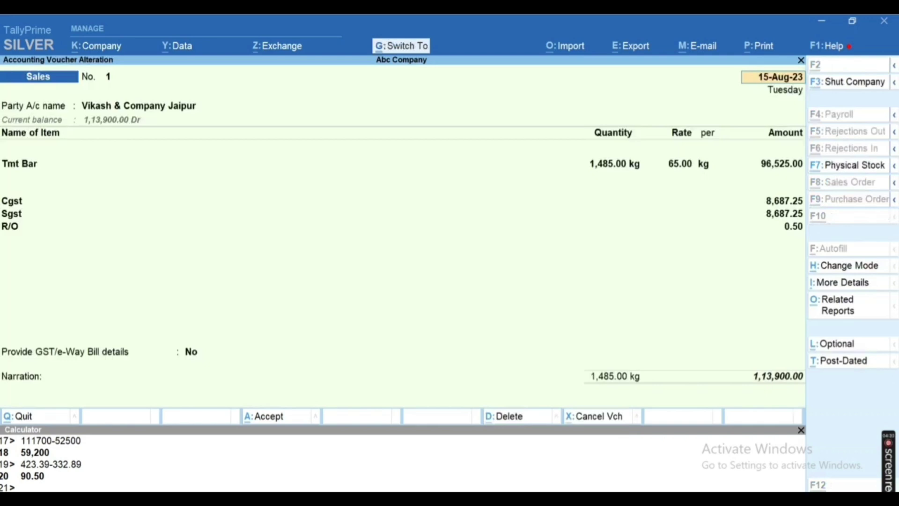
key("ctrl+a")
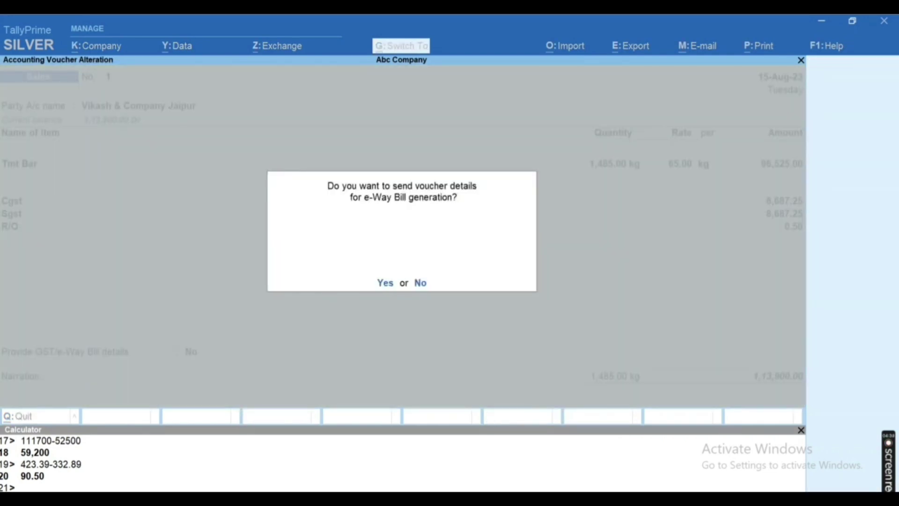
key("n")
key("alt+Tab")
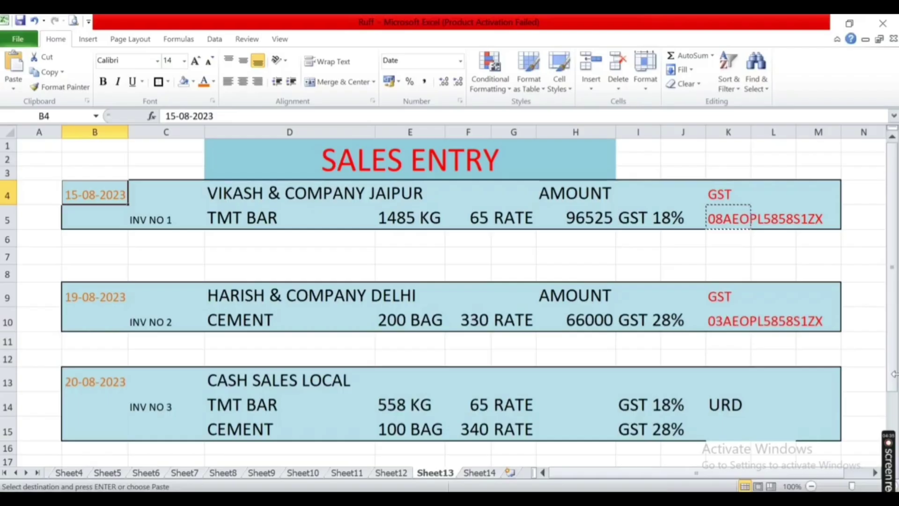
key("Down")
key("Down")
key("Down")
key("Down")
key("Down")
key("Down")
key("Down")
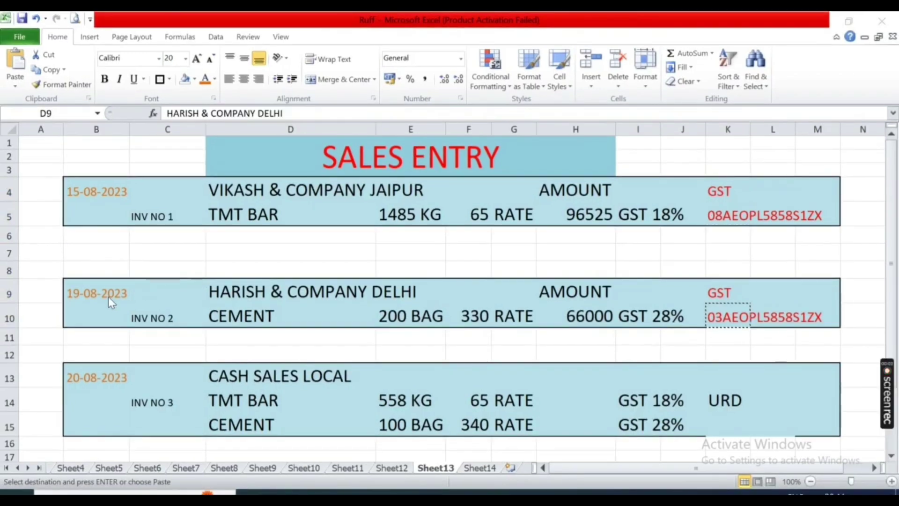
Step: Start Sales voucher No. 2, dated 19-Aug-23, with HAIRSH & COMPANY DELHI as the party
left_click(99, 295)
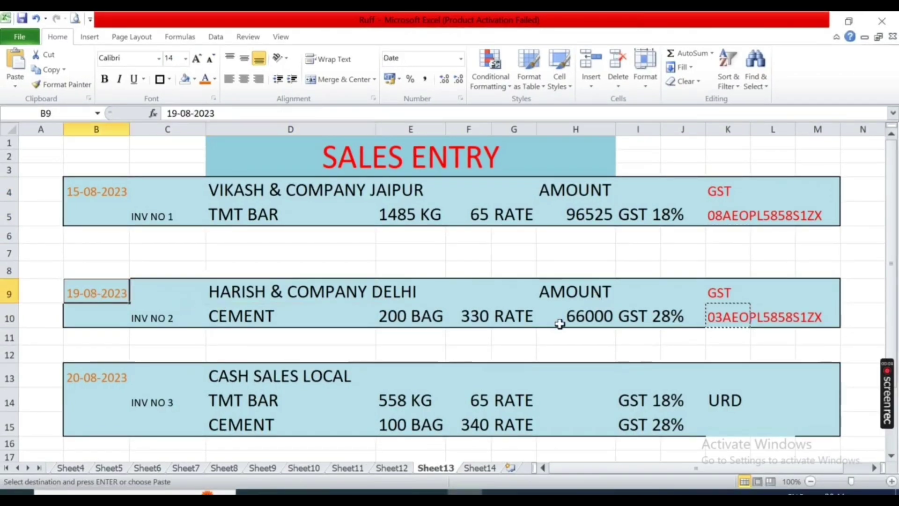
key("alt+Tab")
key("alt+Tab")
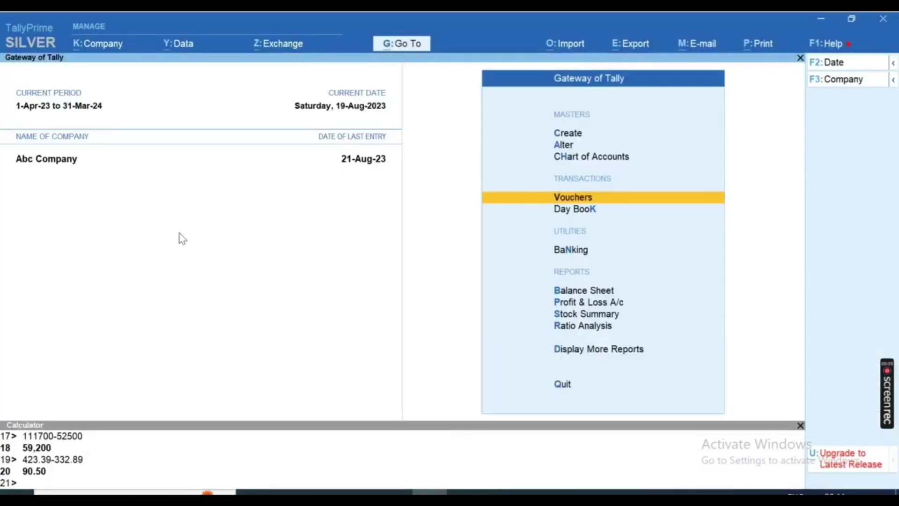
key("Return")
key("F8")
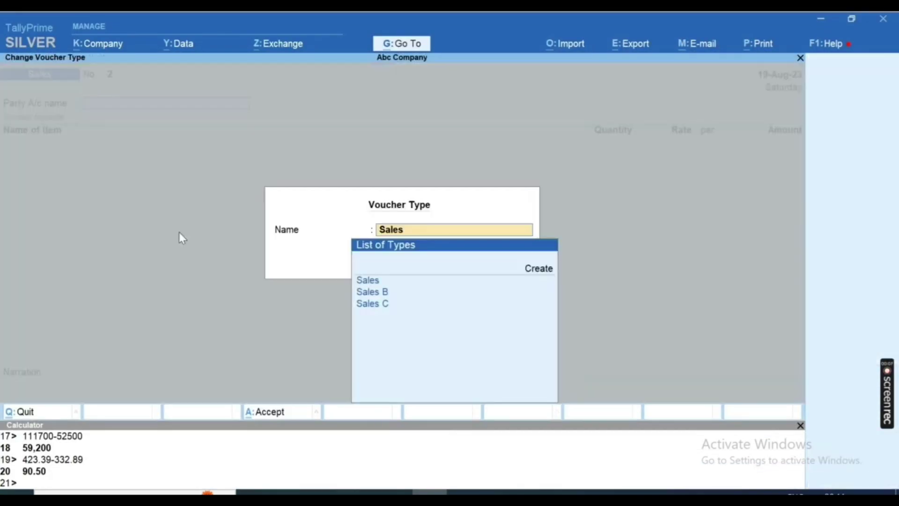
key("Down")
key("Down")
key("Up")
key("Up")
key("Return")
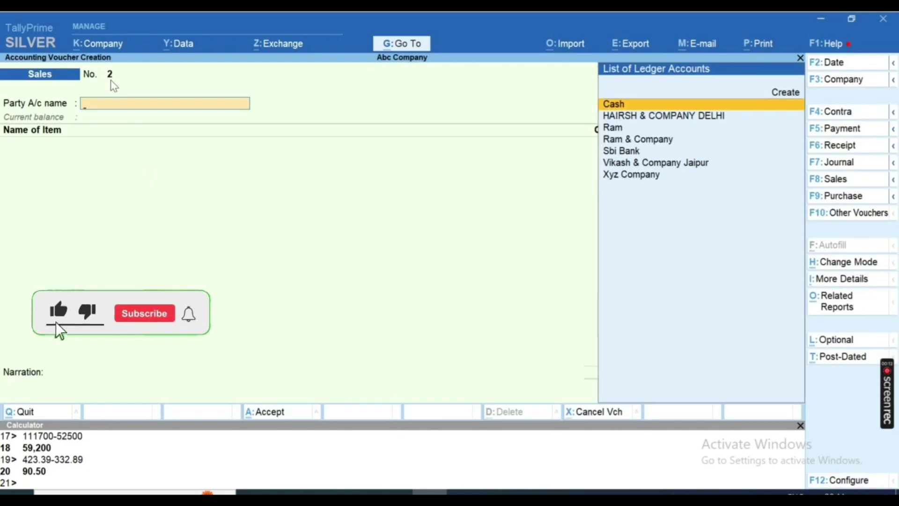
key("Down")
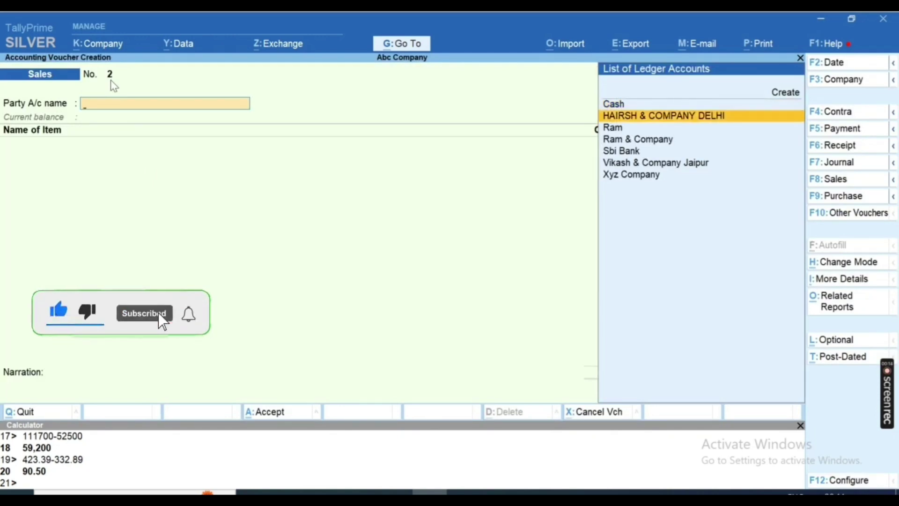
key("Return")
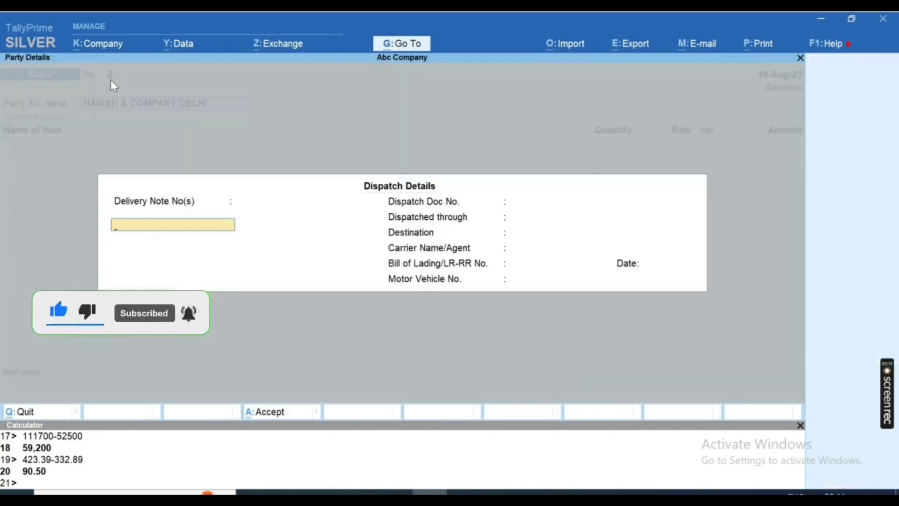
Step: Skip dispatch details and paste the party's GSTIN from Excel cell K10 into Party Details
key("Return")
key("Return")
key("Return")
key("Return")
key("Return")
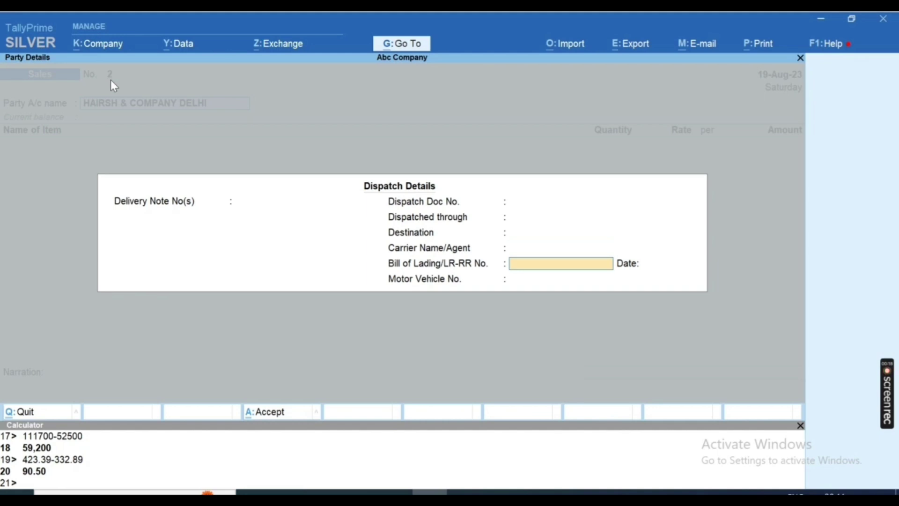
key("Return")
key("Return")
key("Return")
key("Return")
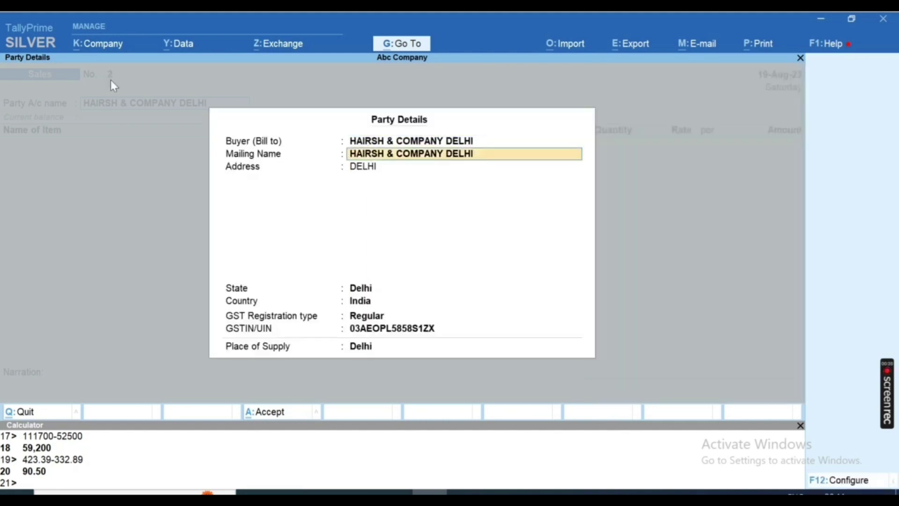
key("Return")
key("Return")
key("Return")
key("Return")
key("Return")
key("Return")
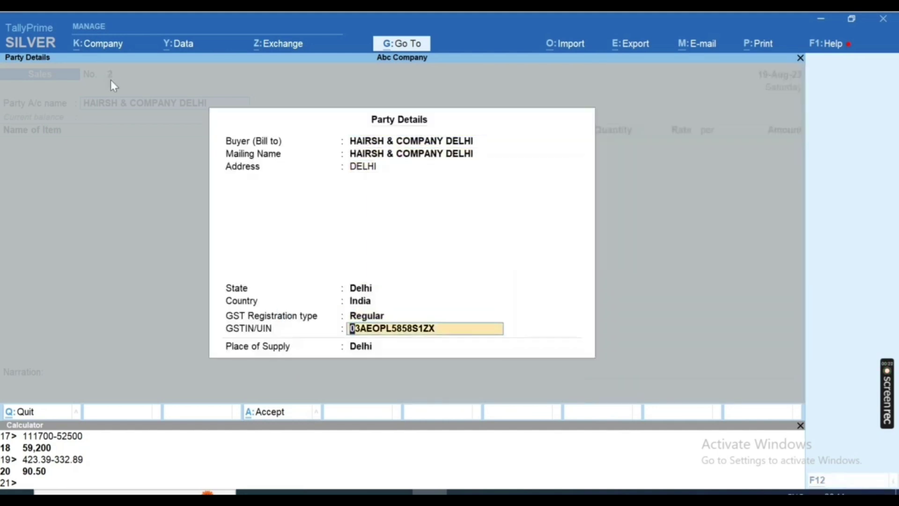
key("alt+Tab")
key("Down")
key("Down")
key("Right")
key("Right")
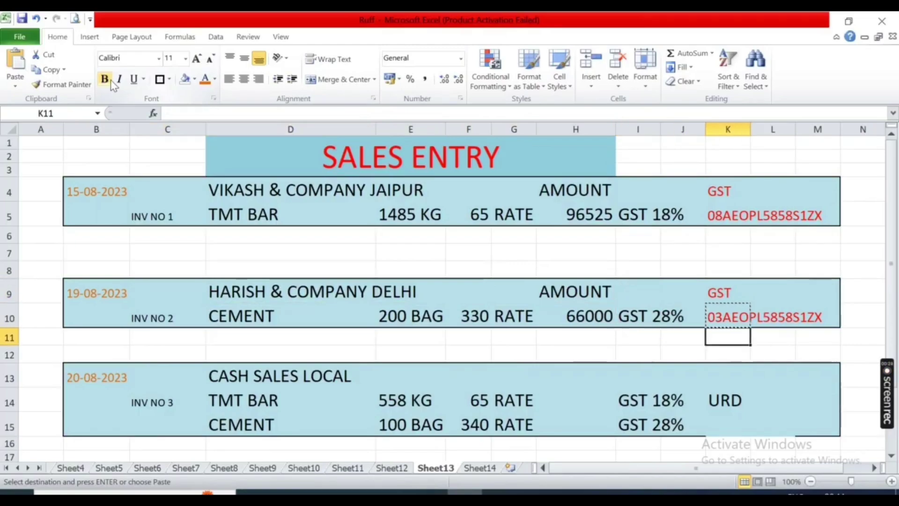
key("Up")
key("ctrl+c")
key("alt+Tab")
key("ctrl+alt+v")
key("Return")
key("Return")
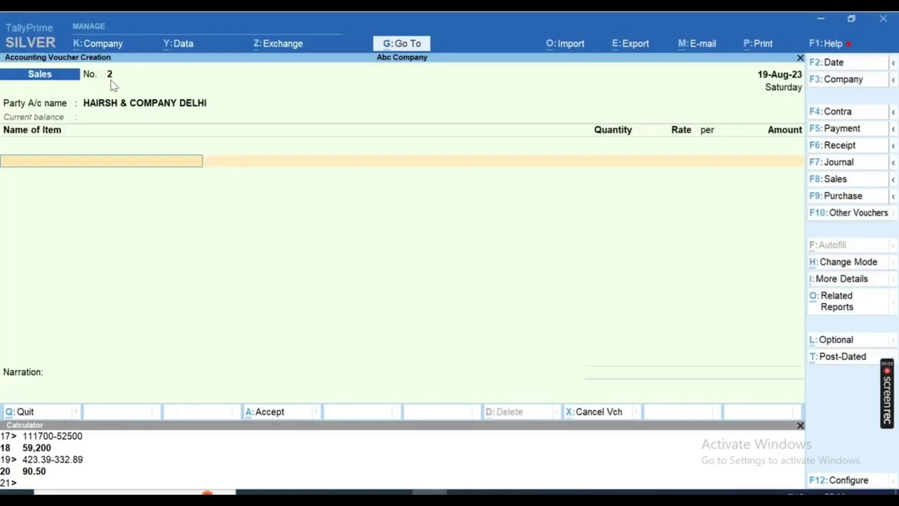
Step: Select Cement as the stock item and allocate it to Delhi Road Godown
key("alt+Tab")
key("Left")
key("Left")
key("Left")
key("Left")
key("Left")
key("Left")
key("Left")
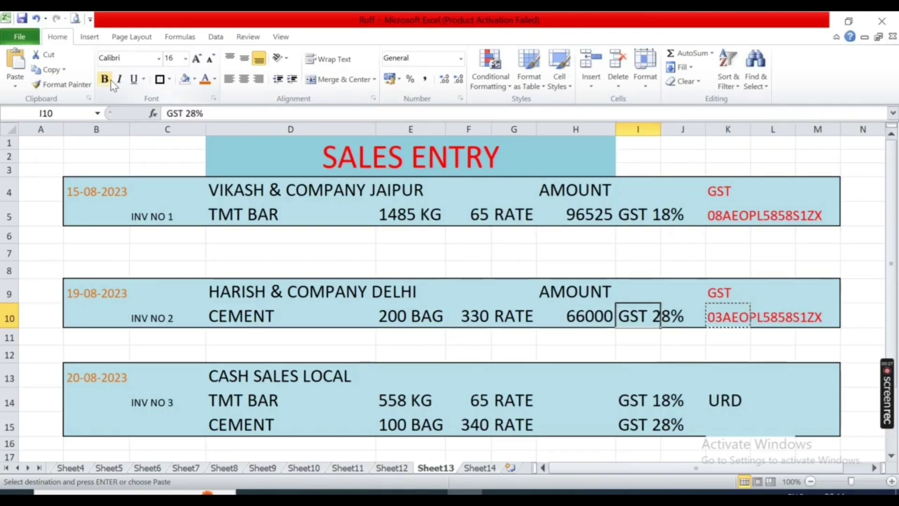
key("alt+Tab")
type("c")
key("Return")
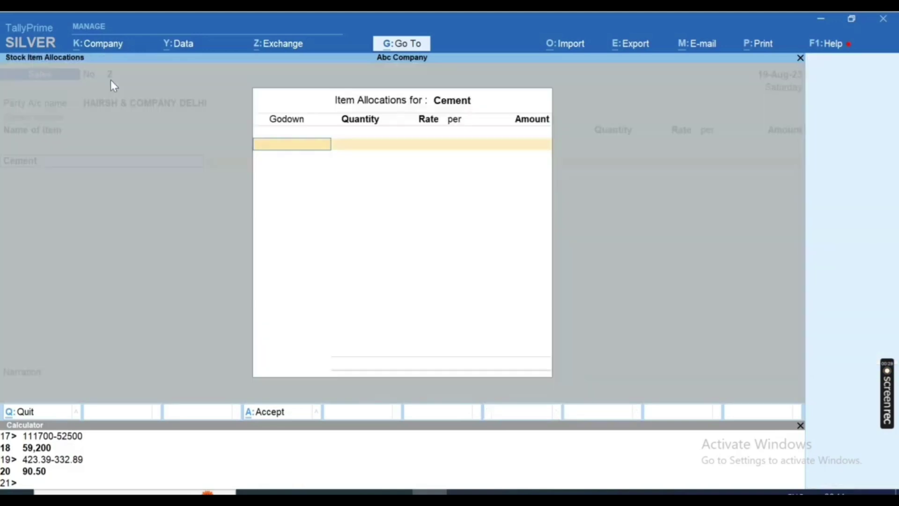
type("2")
key("Down")
key("Down")
key("Up")
key("Up")
key("Up")
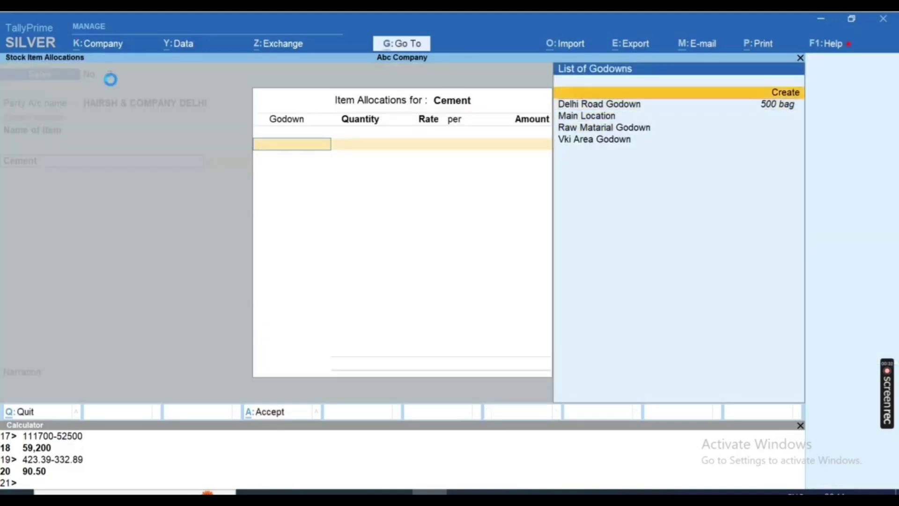
key("Return")
key("Escape")
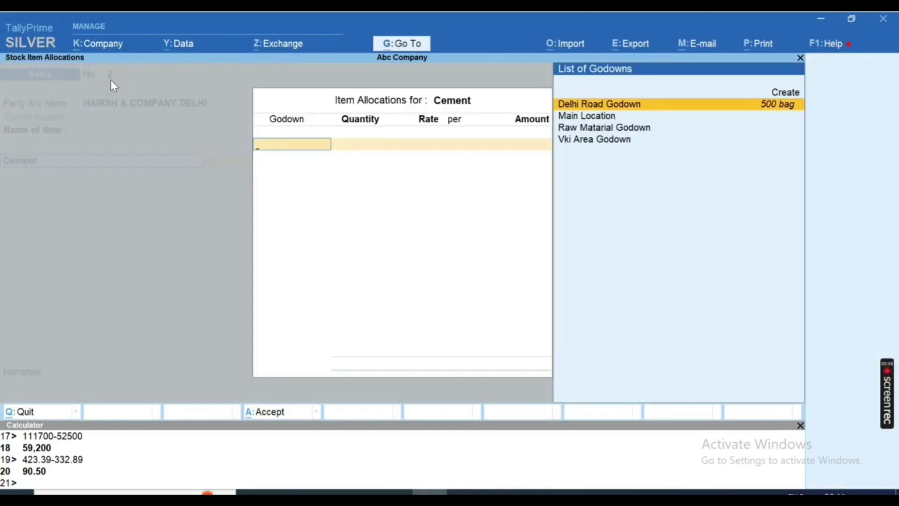
key("Return")
Step: Enter 200 bags at rate 330 for 66,000 and finish the Cement allocation
type("200")
key("Return")
key("alt+Tab")
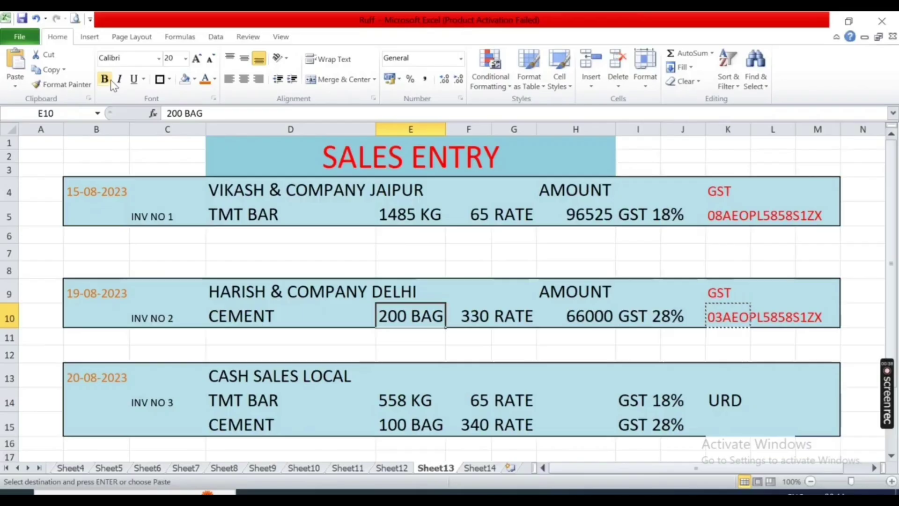
key("alt+Tab")
type("330")
key("Return")
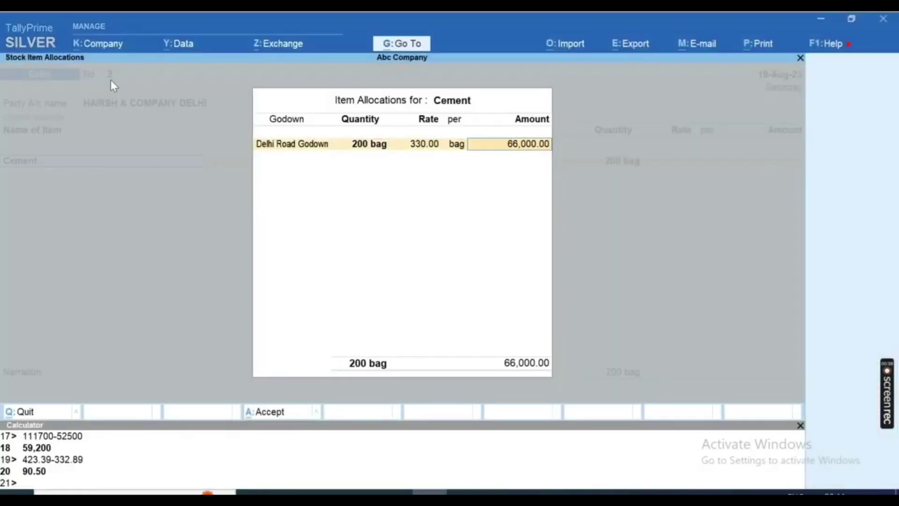
key("Return")
key("Return")
key("alt+Tab")
key("Right")
key("Right")
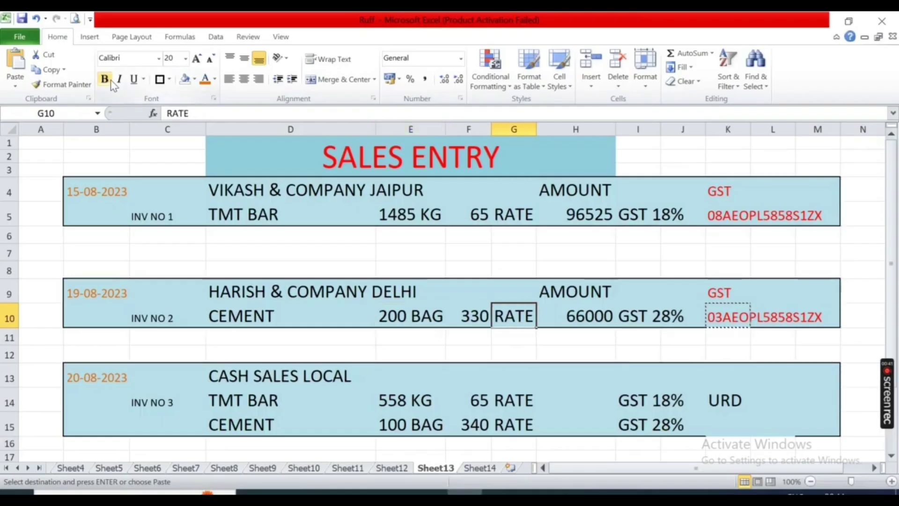
key("Right")
key("Right")
key("alt+Tab")
key("Return")
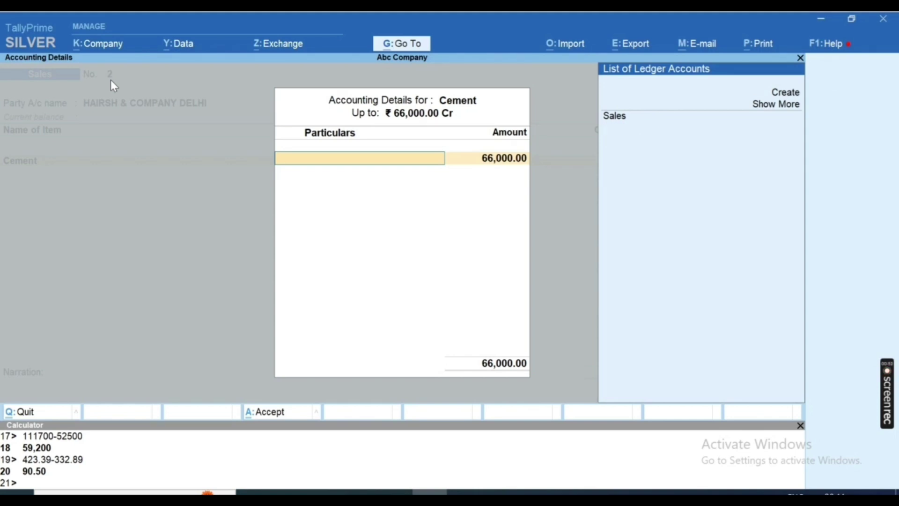
Step: Create a ledger named Sales Gst 28% under Sales Accounts, keeping default type and HSN settings
key("alt+c")
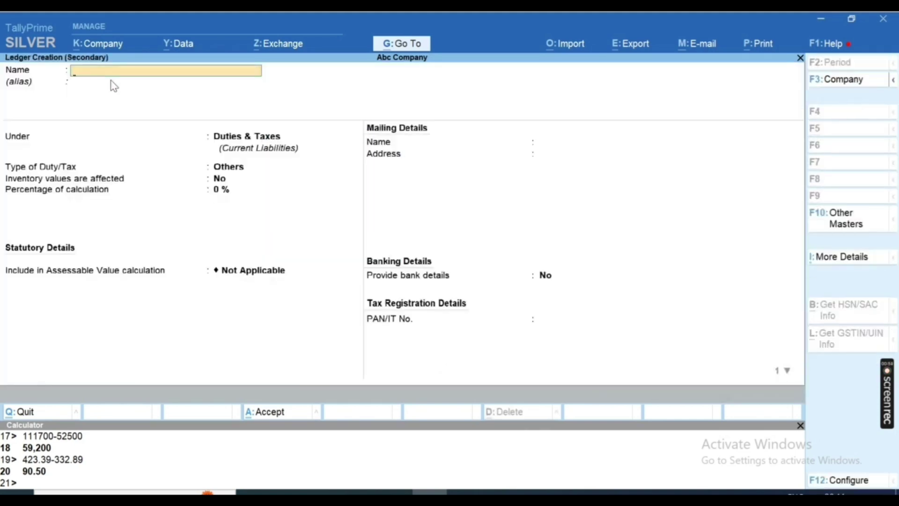
type("Sales Gst28")
key("BackSpace")
key("BackSpace")
type("28")
key("Return")
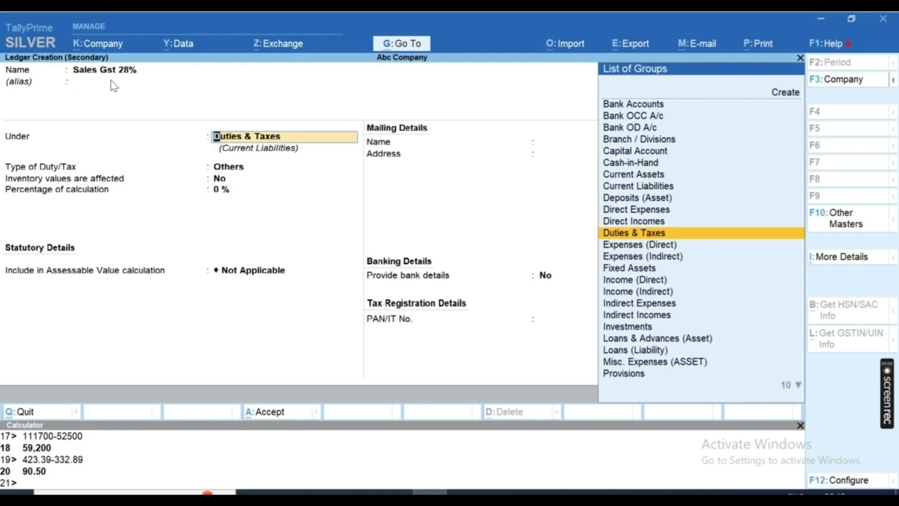
type("Sales")
key("Return")
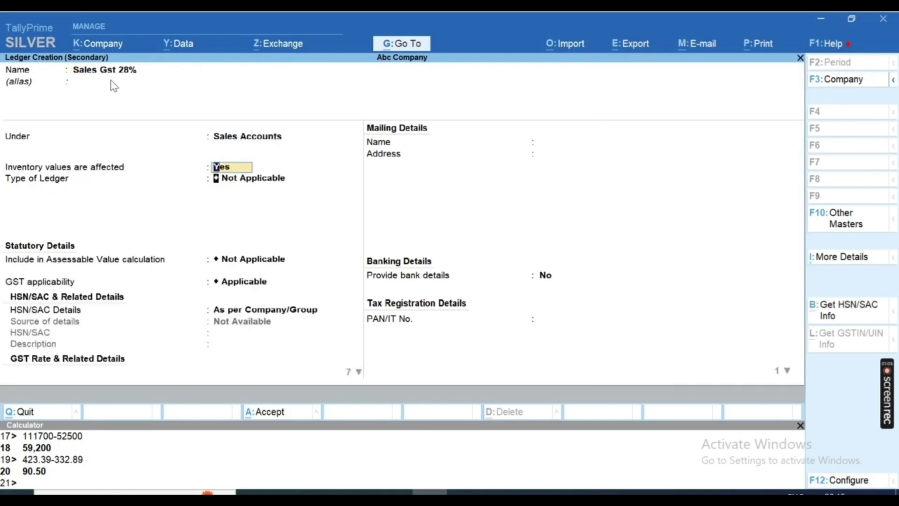
key("Return")
key("Return")
key("Return")
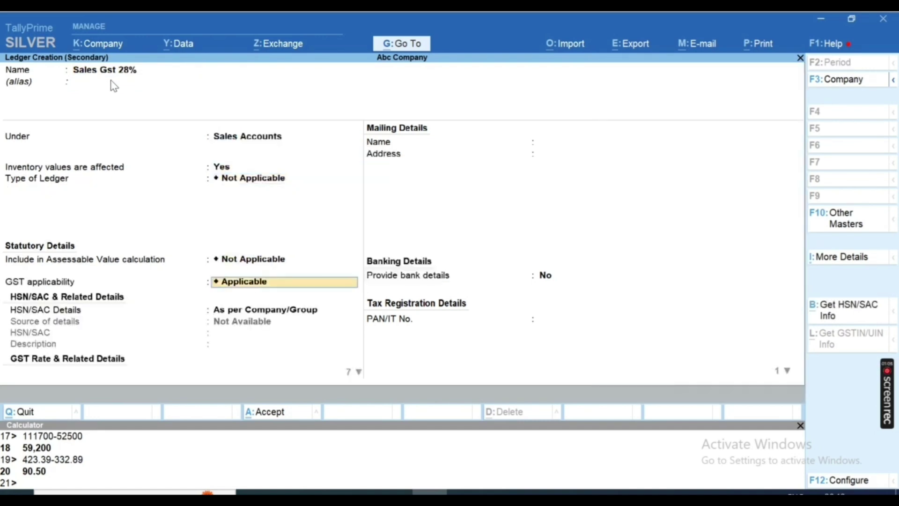
key("Return")
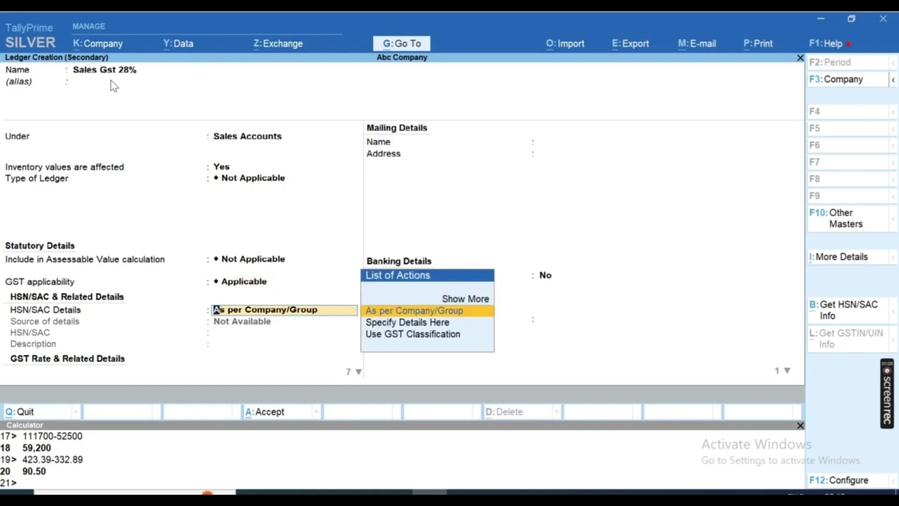
key("Return")
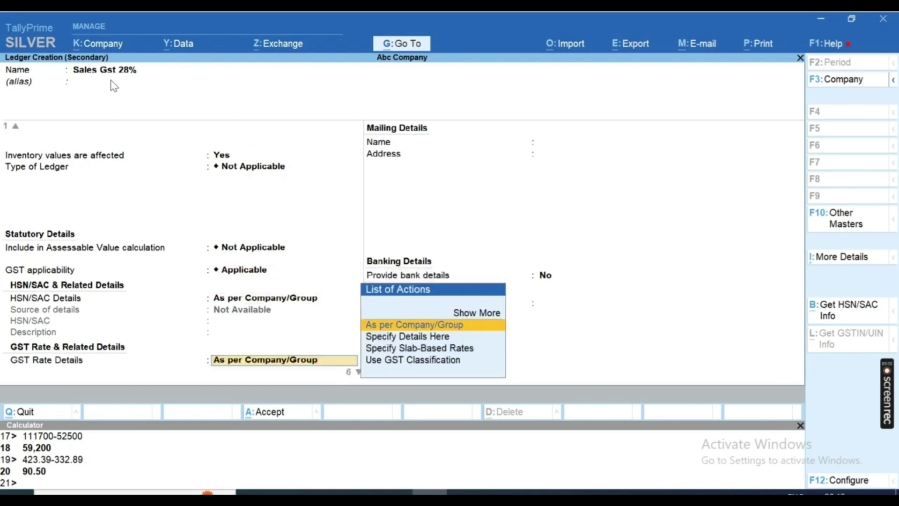
Step: Specify GST rate details on the ledger as Taxable, 28%, Goods, and save it
key("Down")
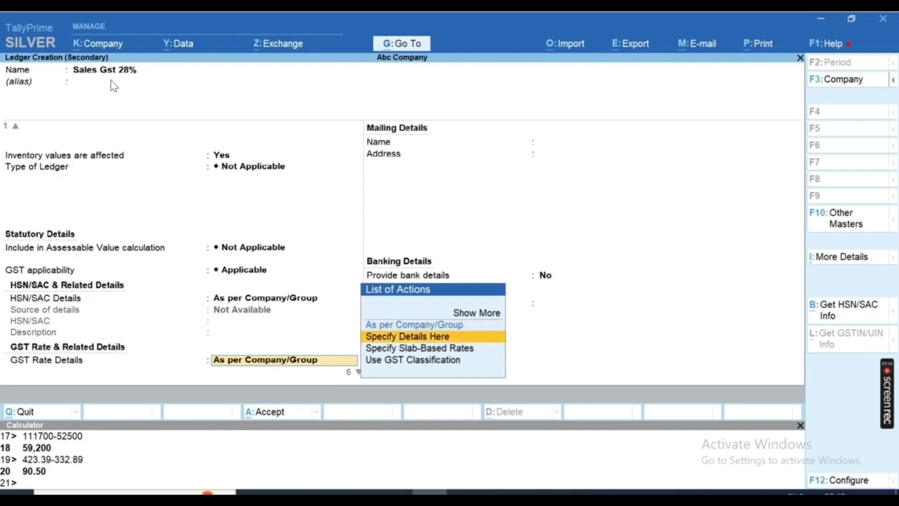
key("Return")
key("Return")
type("28")
key("Return")
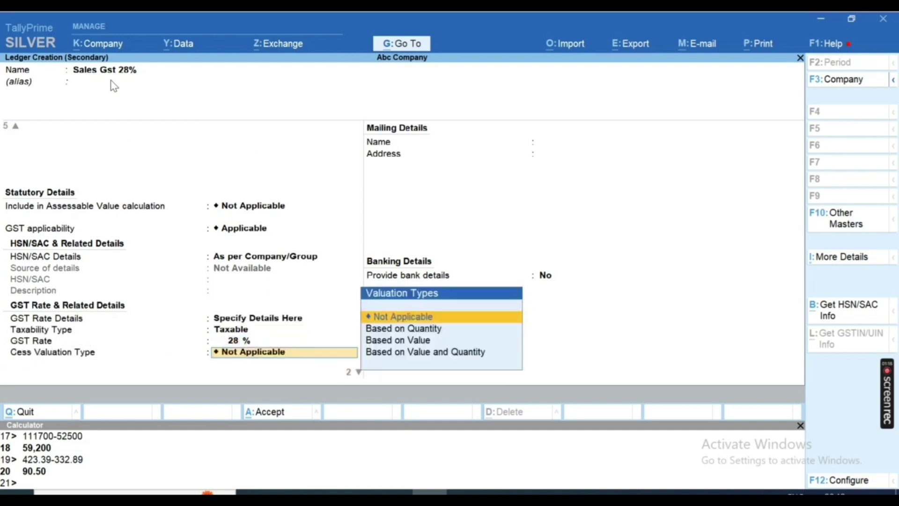
key("Return")
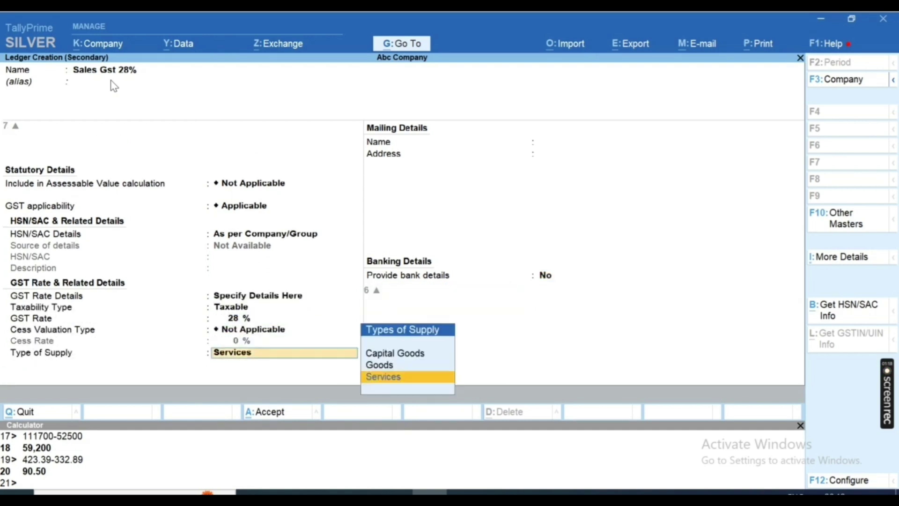
key("Up")
key("Return")
key("Return")
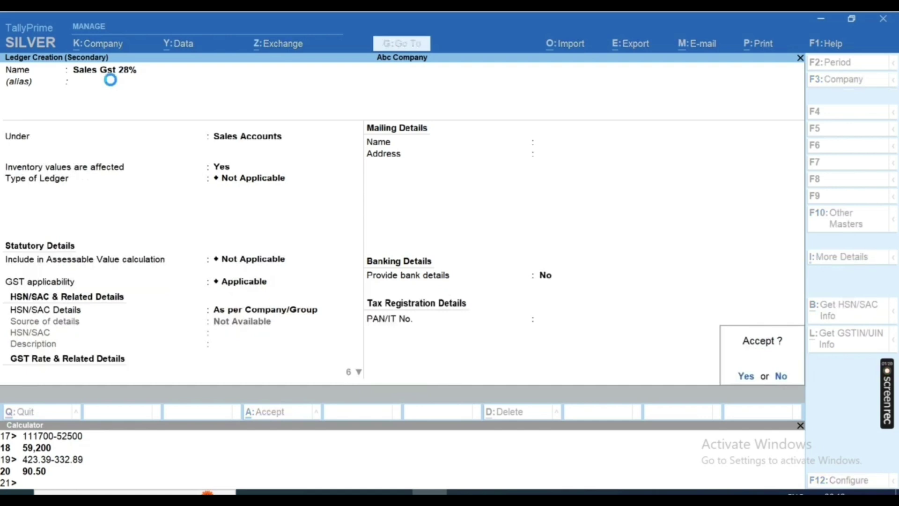
key("Return")
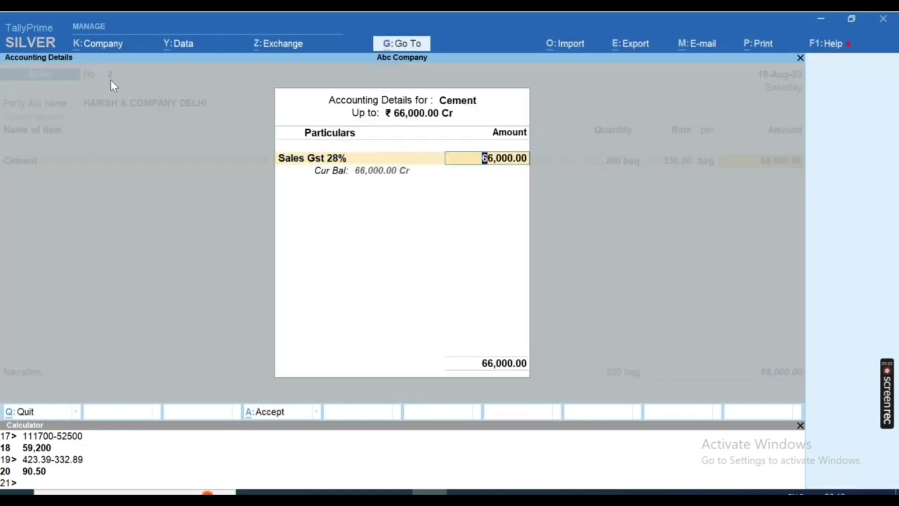
key("Return")
key("Return")
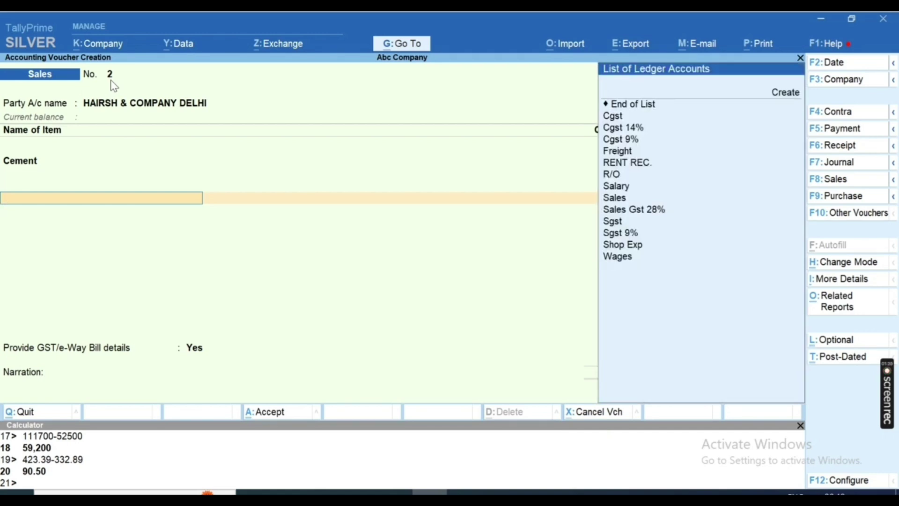
Step: Search the ledger list for IGST and start a new ledger named I Gst 28%
key("Down")
key("Down")
key("Down")
key("Down")
key("Down")
key("Up")
key("Up")
key("Up")
key("Down")
key("Down")
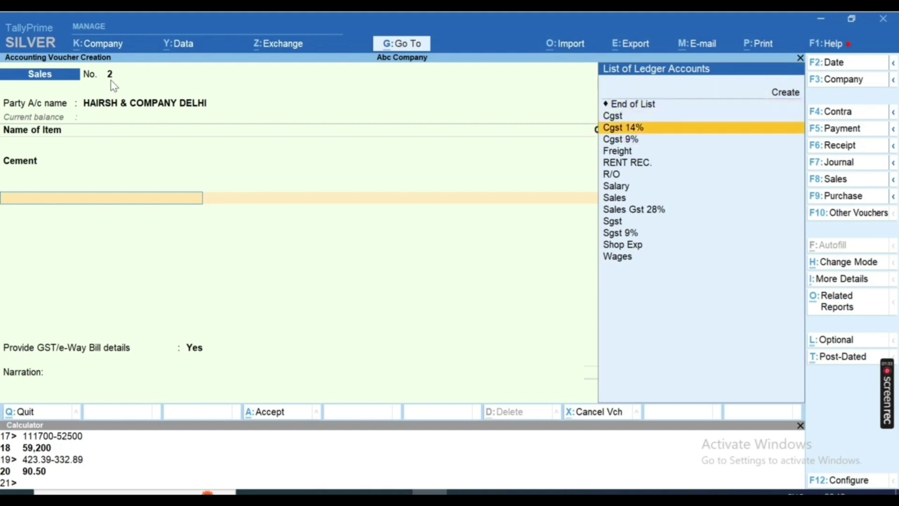
key("Down")
key("Down")
type("ig")
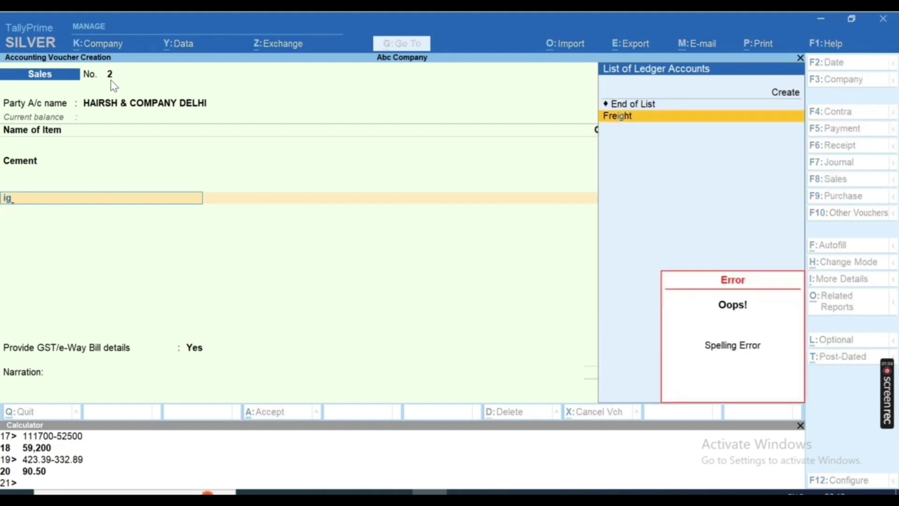
key("alt+c")
type("I")
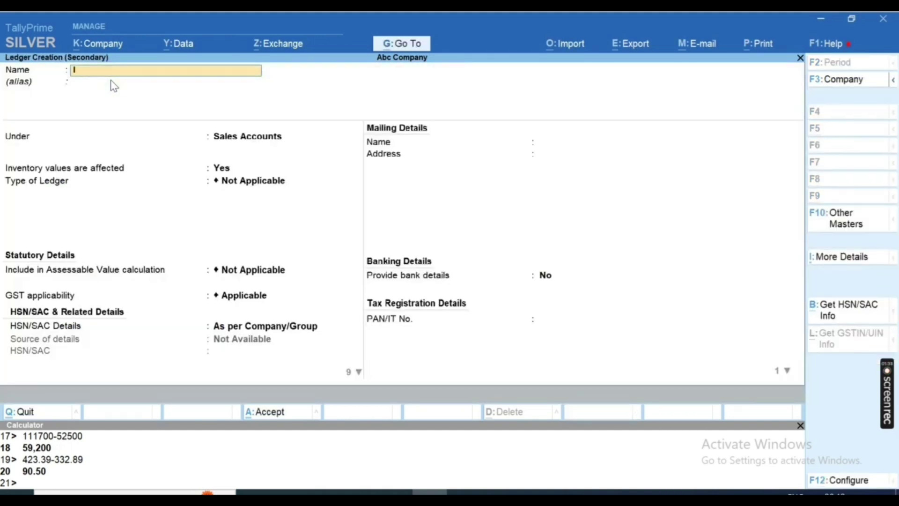
type(" Gst")
type(" 28")
key("BackSpace")
type("28%")
key("Return")
Step: Put I Gst 28% under Duties & Taxes as a GST duty with IGST tax type at 28%
type("Dut")
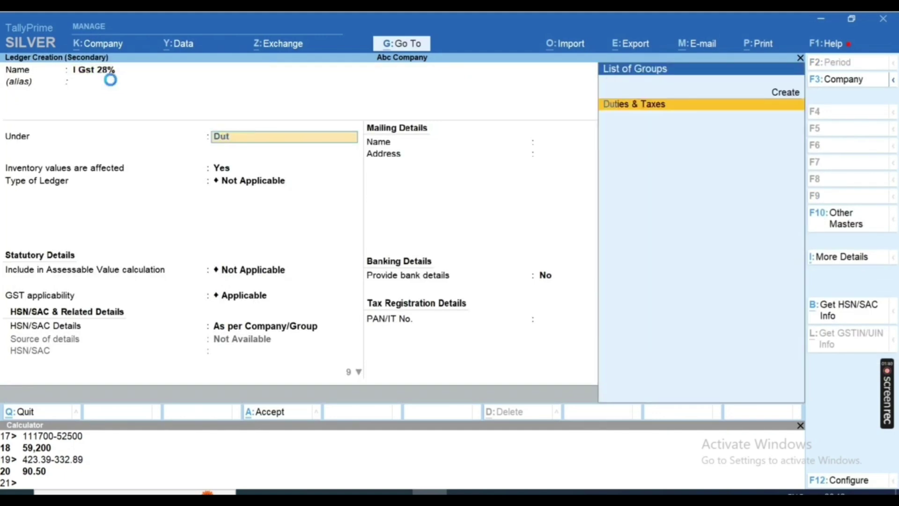
key("Return")
key("Up")
key("Return")
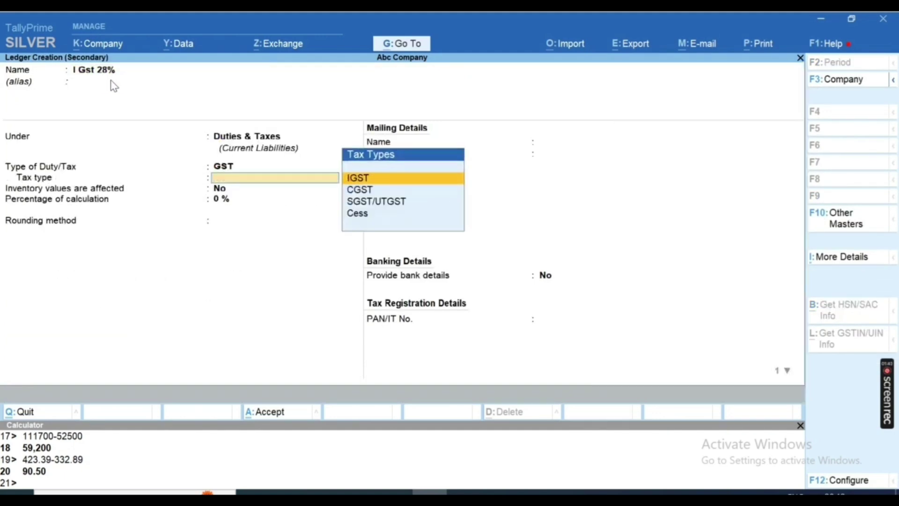
key("Return")
type("28")
key("Return")
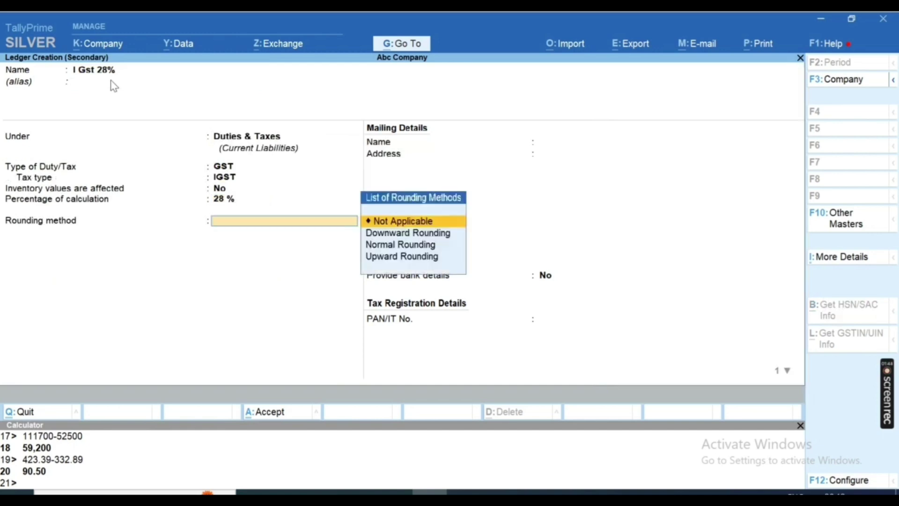
key("Return")
key("Return")
key("Return")
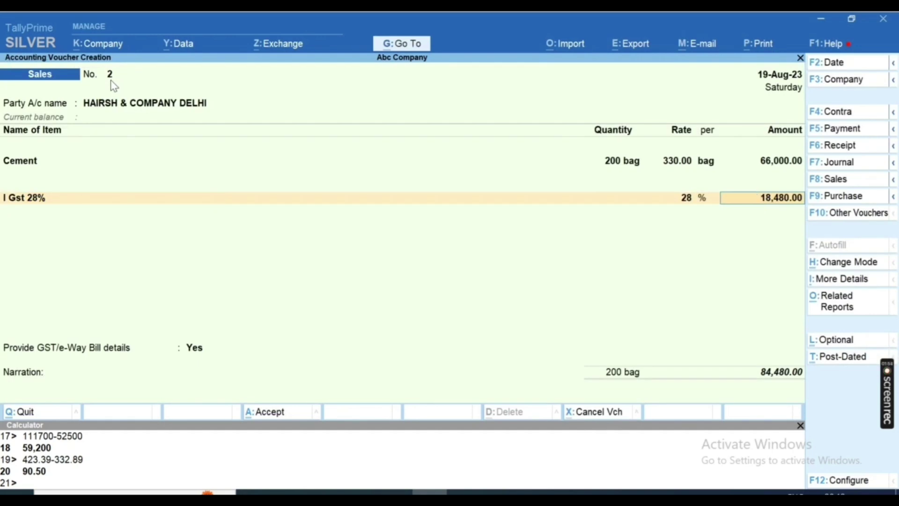
Step: Accept the 18,480.00 IGST amount and save the Cement voucher without GST/e-Way Bill details
key("Return")
key("Return")
key("Up")
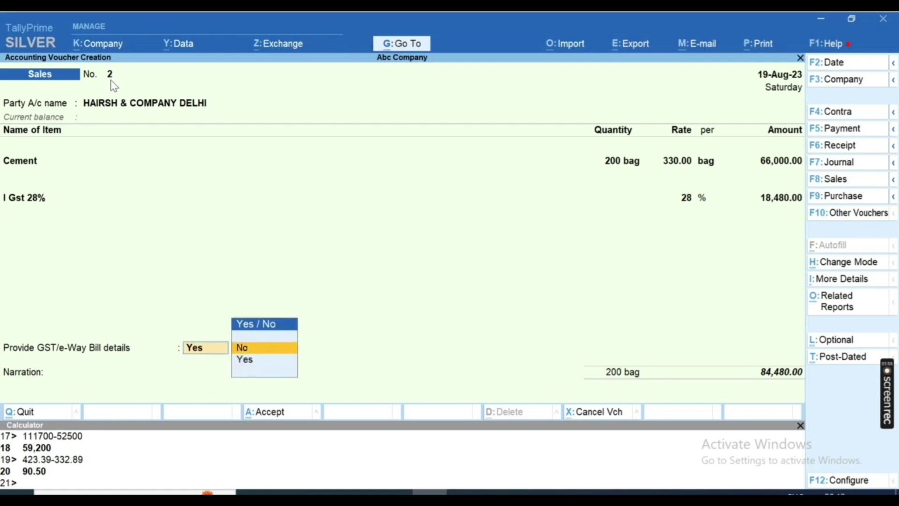
key("Return")
key("Return")
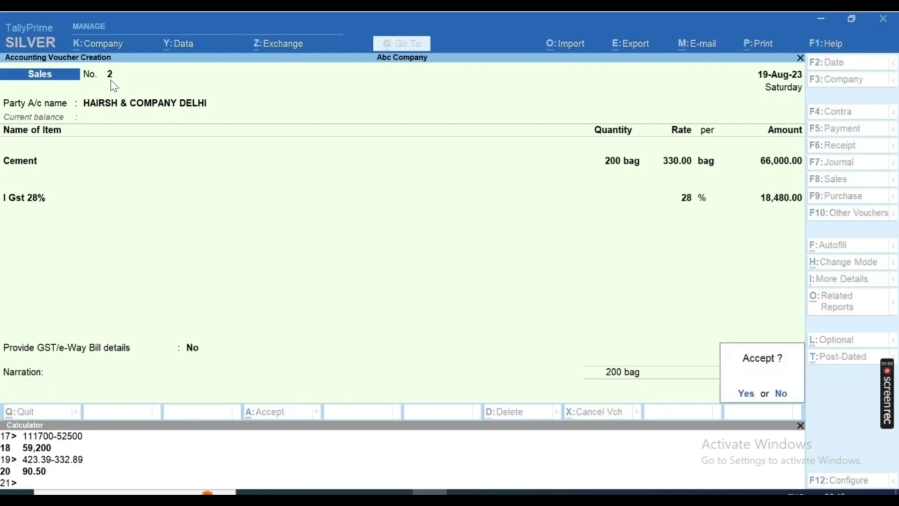
key("Return")
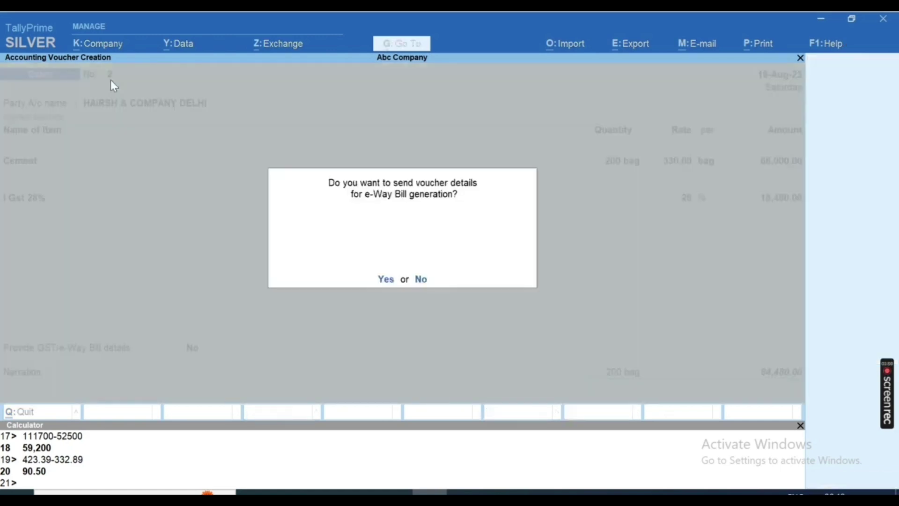
key("n")
Step: Review invoice 3 in Excel: cash sale dated 20-08-2023 with TMT BAR and CEMENT items
key("alt+Tab")
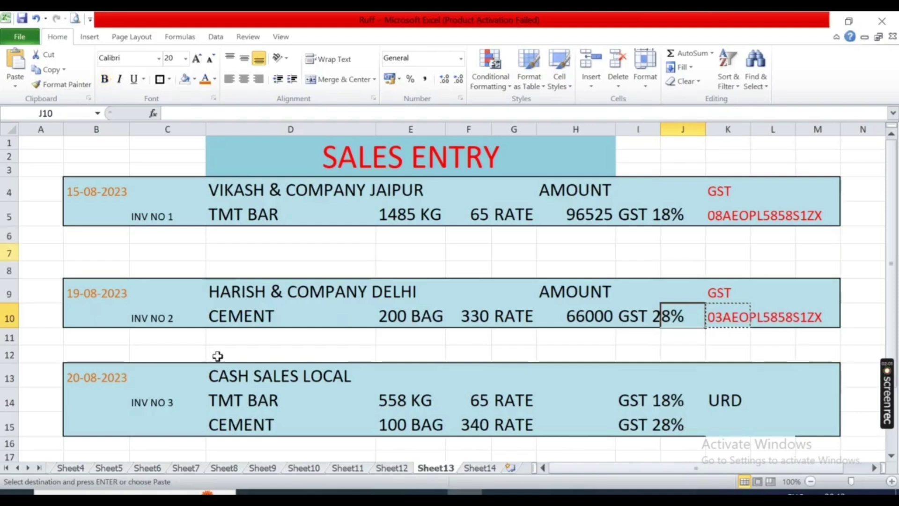
left_click(335, 361)
scroll(336, 360, "down", 1)
left_click(251, 331)
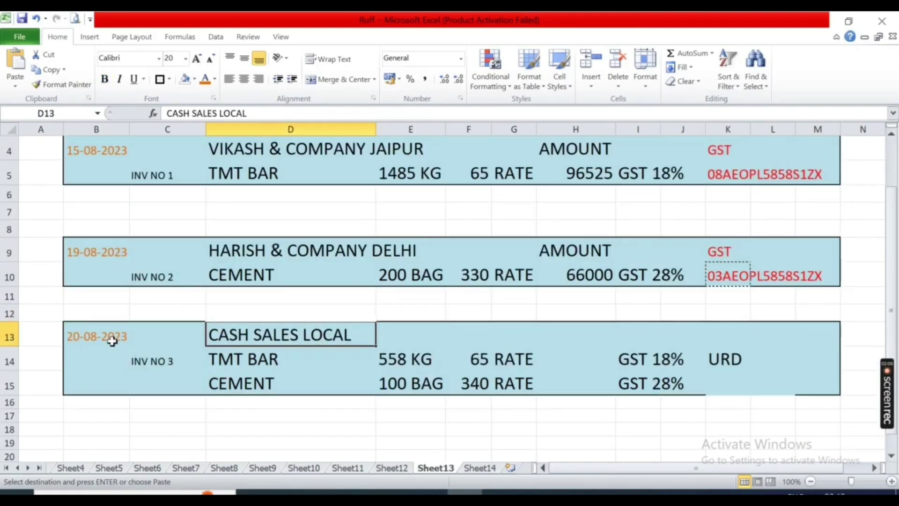
left_click(112, 338)
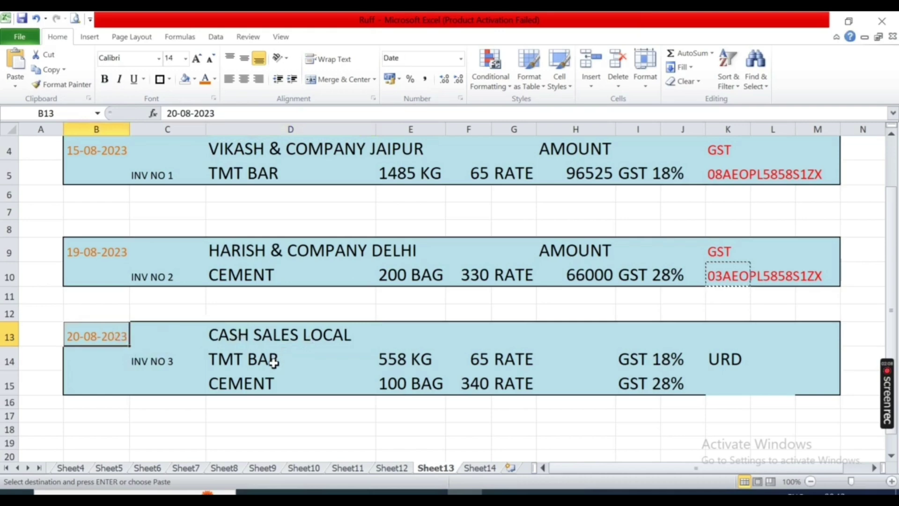
left_click_drag(275, 358, 287, 389)
left_click(248, 374)
left_click(122, 334)
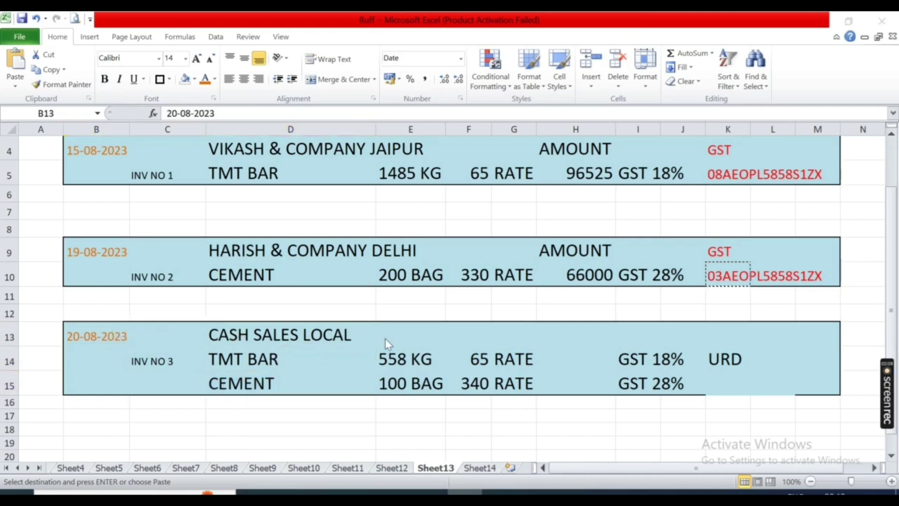
key("alt+Tab")
Step: Start voucher No. 3 with Cash as party and enter the buyer's name as mailing name
type("Cas")
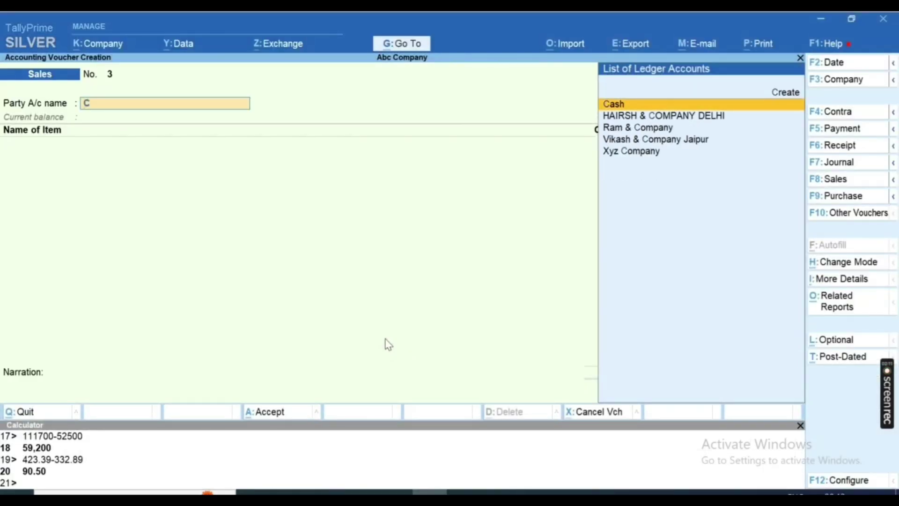
key("Return")
key("Return")
key("Return")
key("Return")
key("Return")
key("Return")
key("Return")
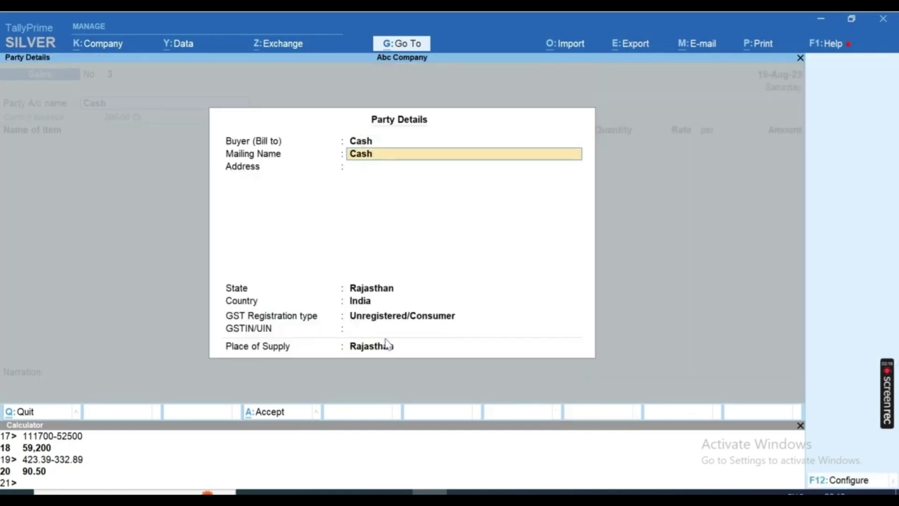
key("Return")
key("BackSpace")
key("BackSpace")
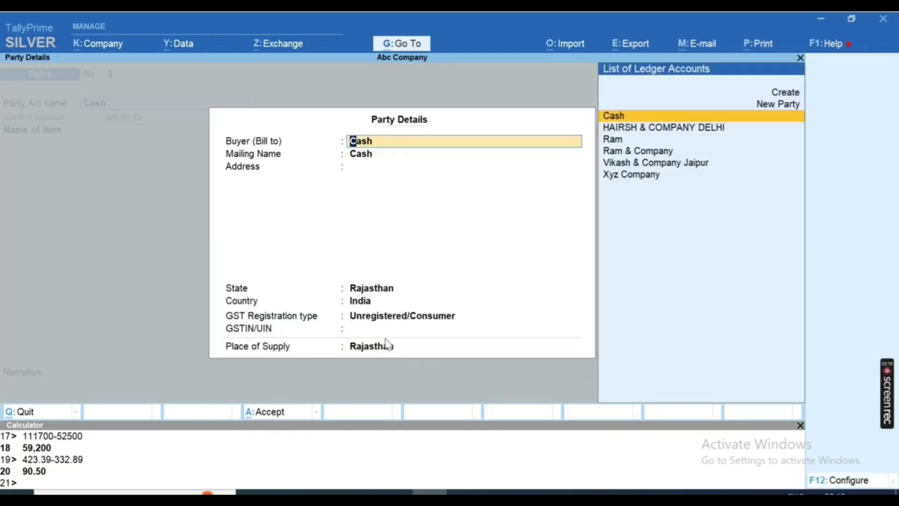
type("Sohan")
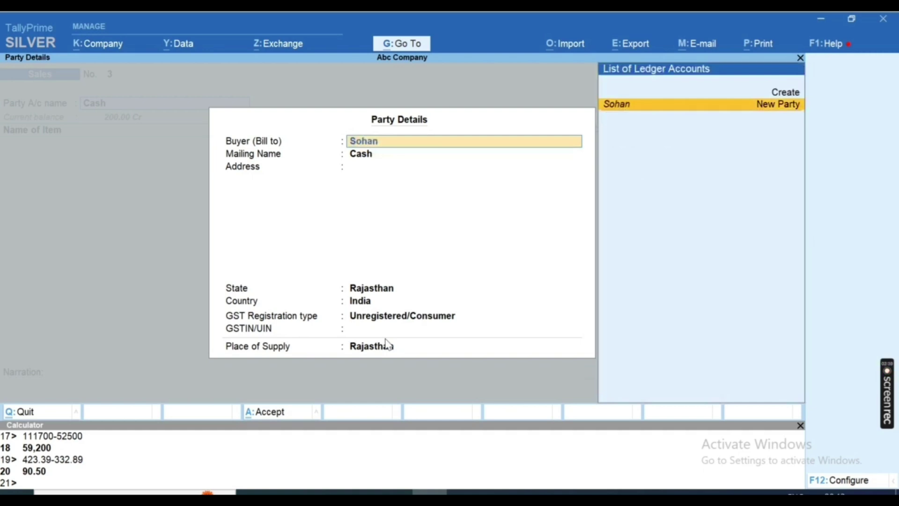
type(" Ram")
key("Return")
key("Return")
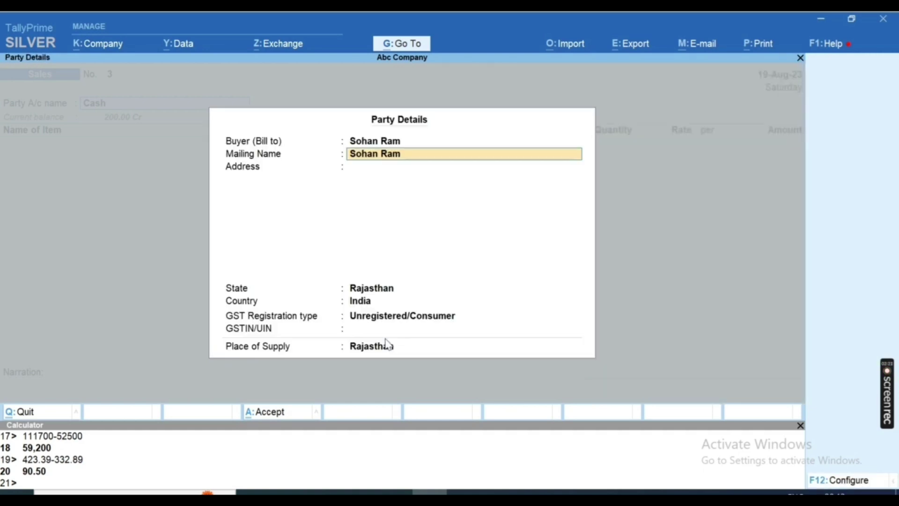
key("Return")
key("Return")
key("Return")
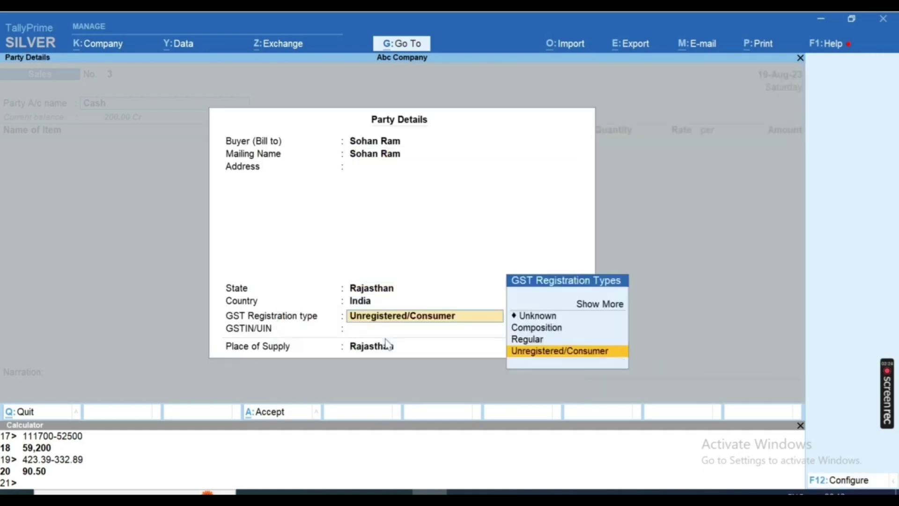
Step: Keep Unregistered/Consumer registration with Rajasthan place of supply and confirm the party details
key("Up")
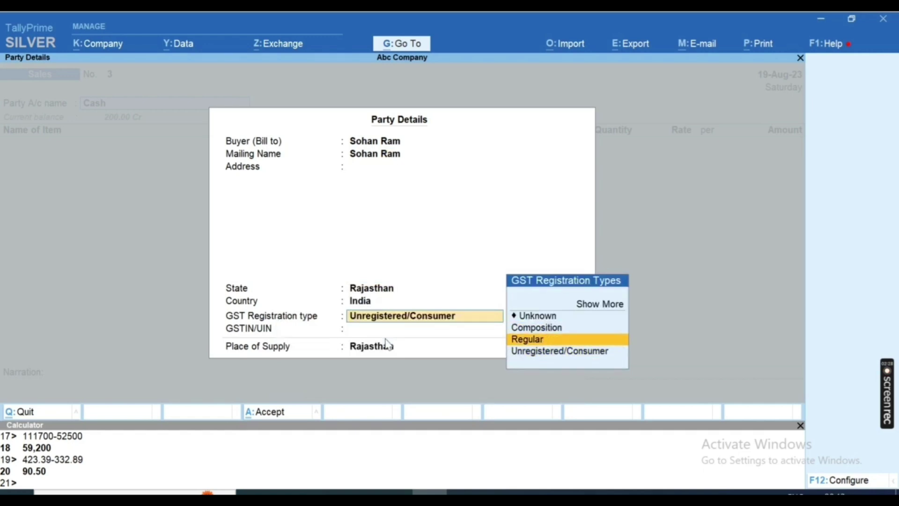
key("Up")
key("Down")
key("Down")
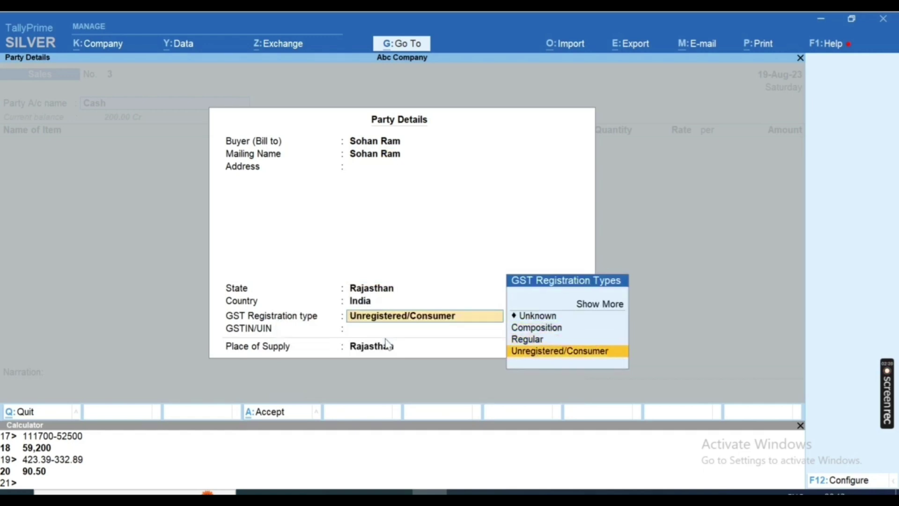
key("Return")
key("Return")
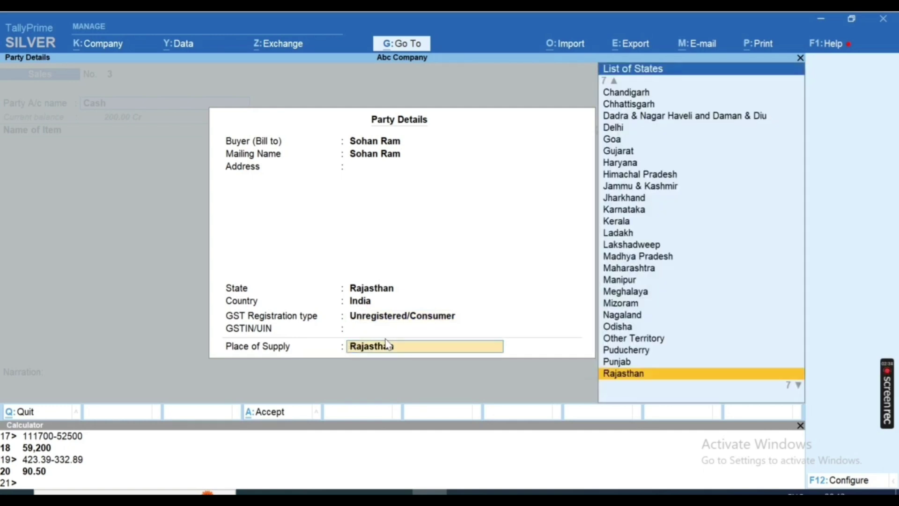
key("Return")
key("alt+Tab")
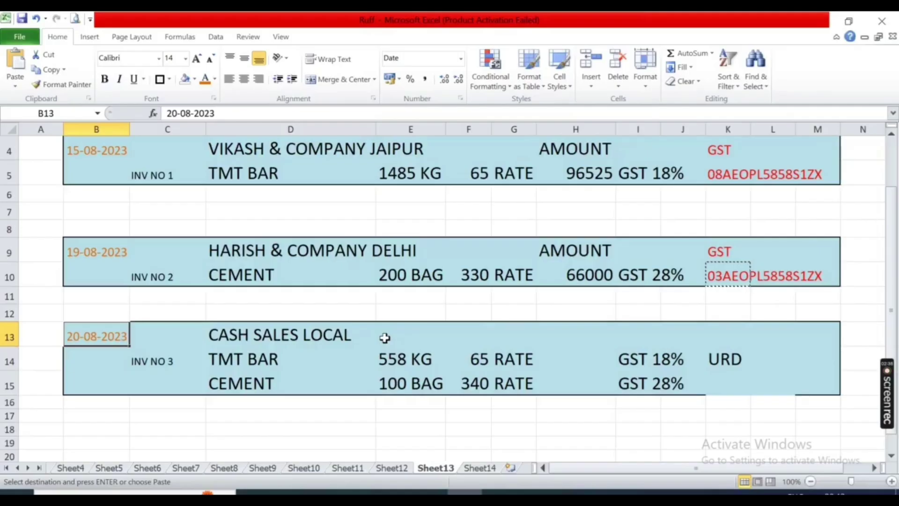
key("Right")
key("Down")
key("Right")
key("alt+Tab")
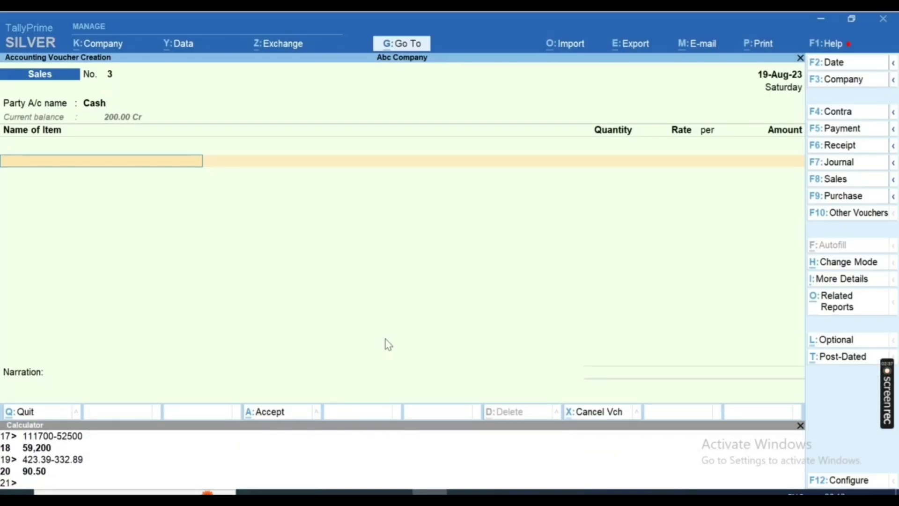
Step: Add Tmt Bar from Main Location, 558 kg at 65, credited to the Sales ledger
type("Tm")
key("Return")
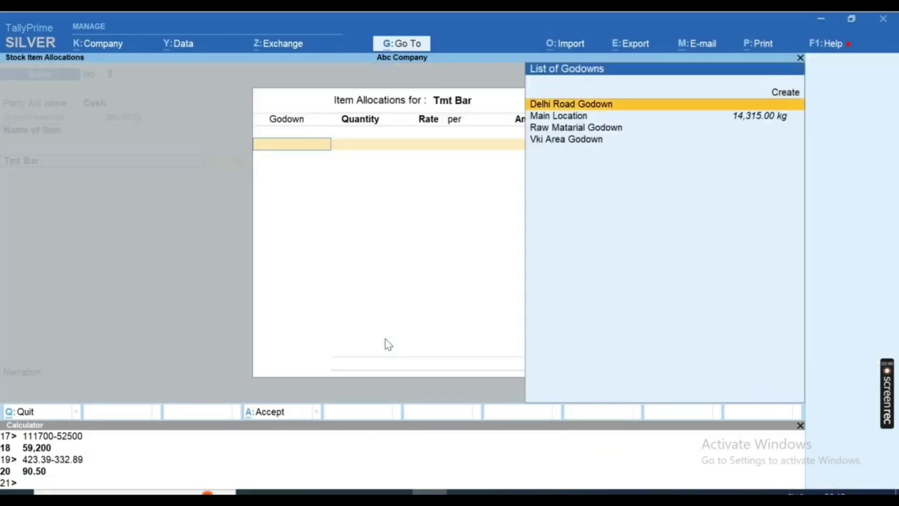
key("Down")
key("Return")
type("558")
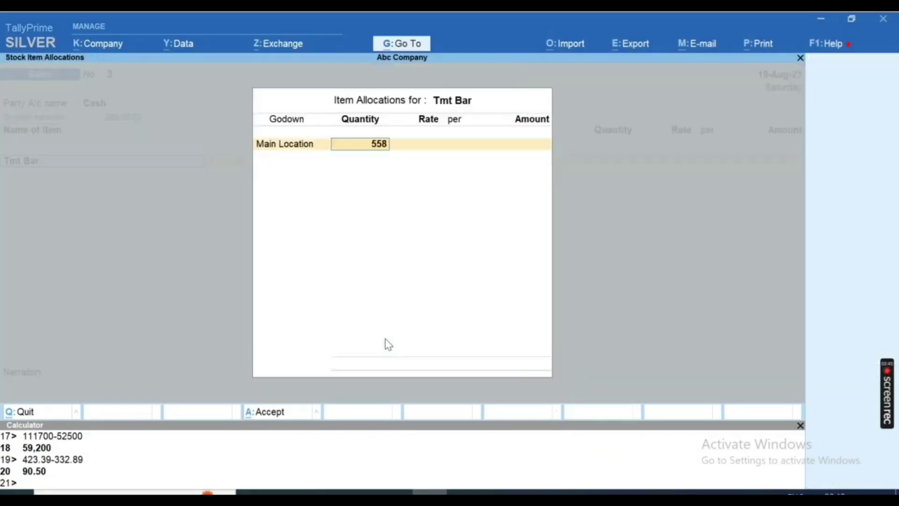
key("alt+Tab")
key("alt+Tab")
key("Return")
type("65")
key("Return")
key("alt+Tab")
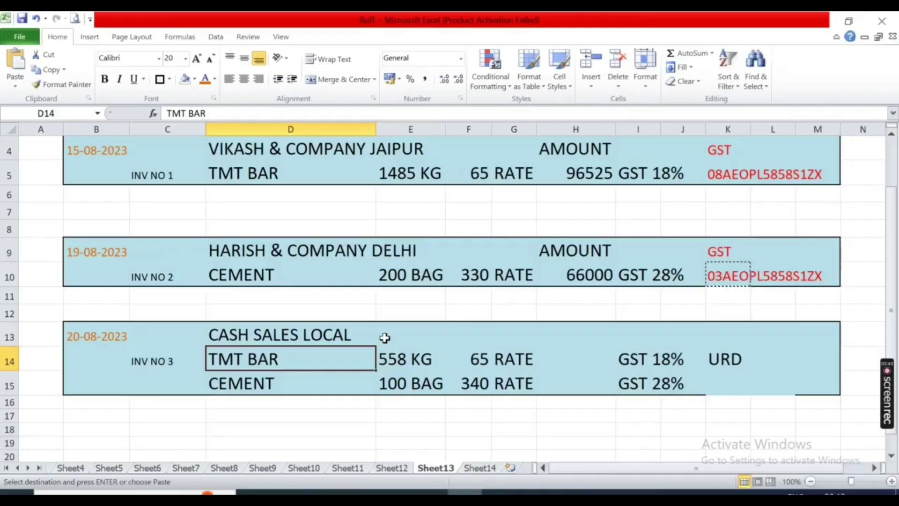
key("alt+Tab")
key("Return")
key("Return")
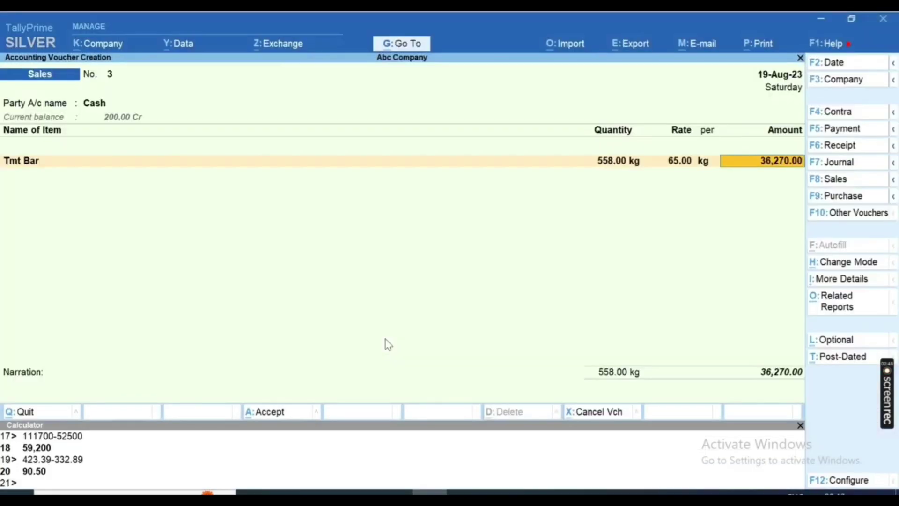
key("Return")
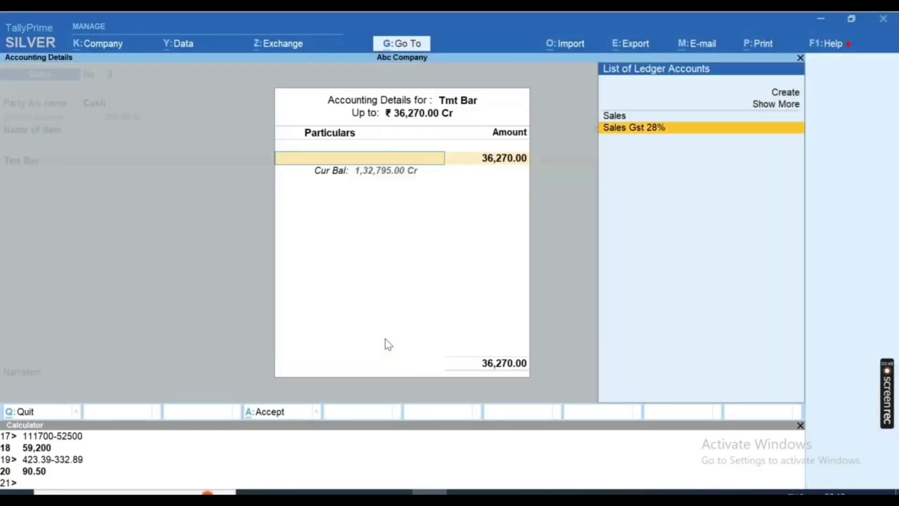
key("Up")
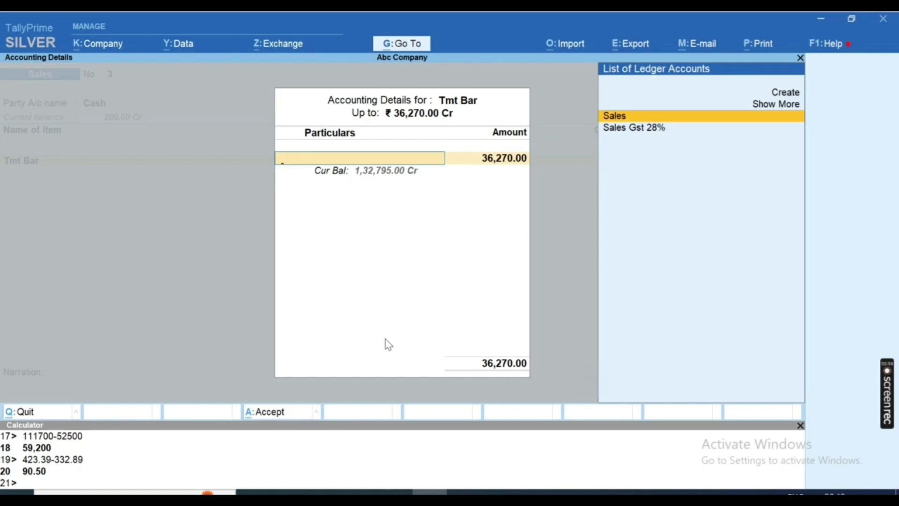
key("Return")
key("Return")
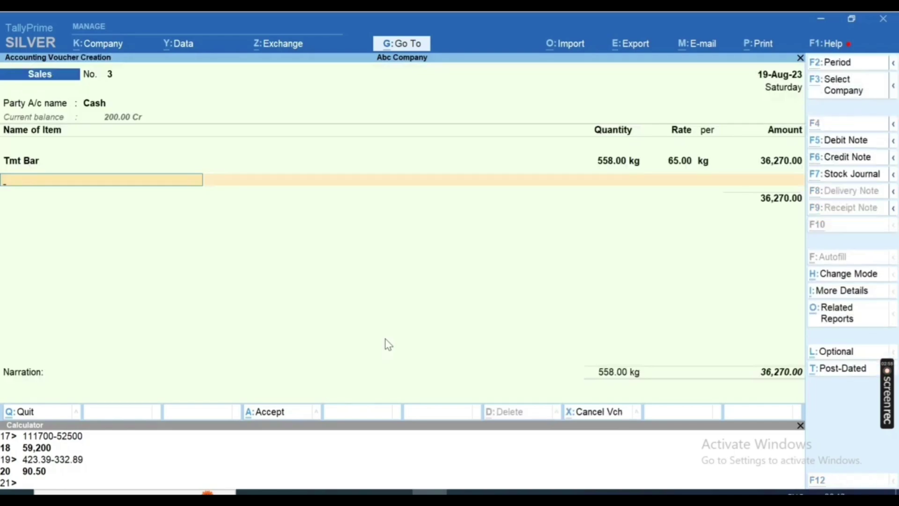
Step: Add Cement as the second item from Delhi Road Godown, with a quantity of 100 bags
key("alt+Tab")
key("Down")
key("alt+Tab")
type("Cement")
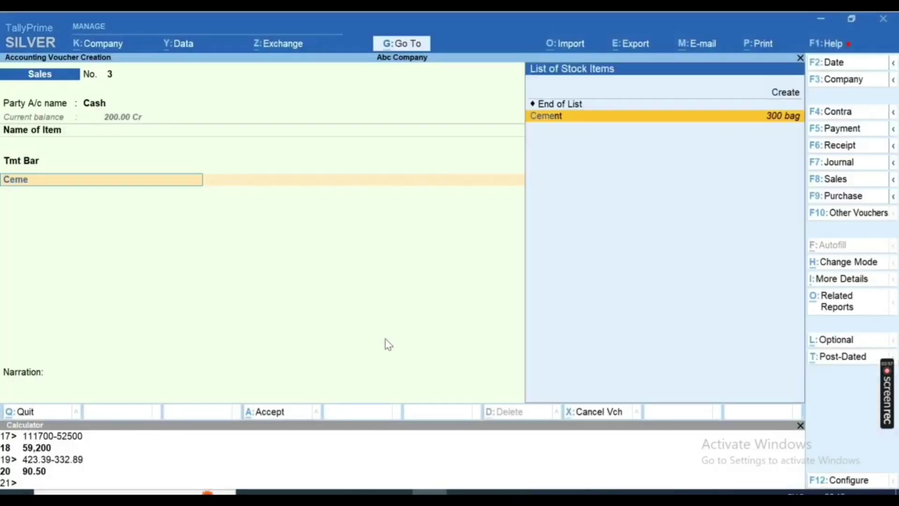
key("Return")
key("alt+Tab")
key("Right")
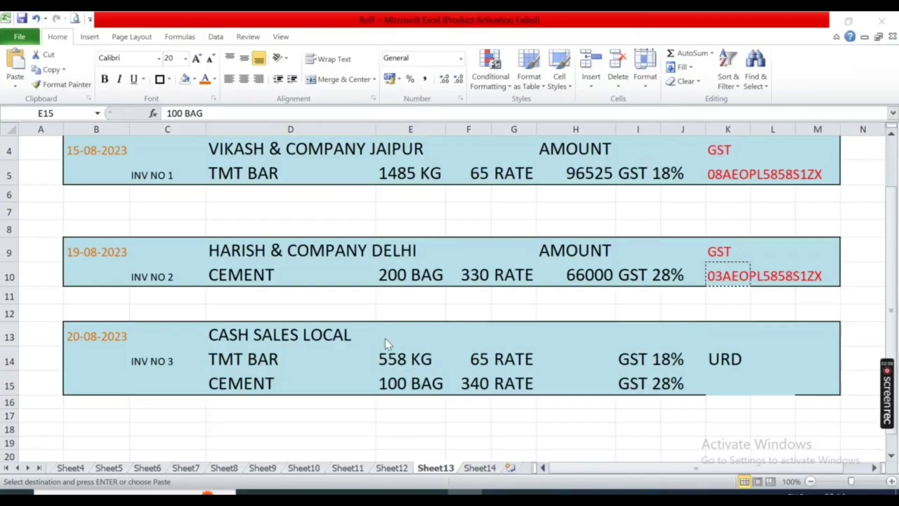
key("alt+Tab")
key("Down")
key("Up")
key("Return")
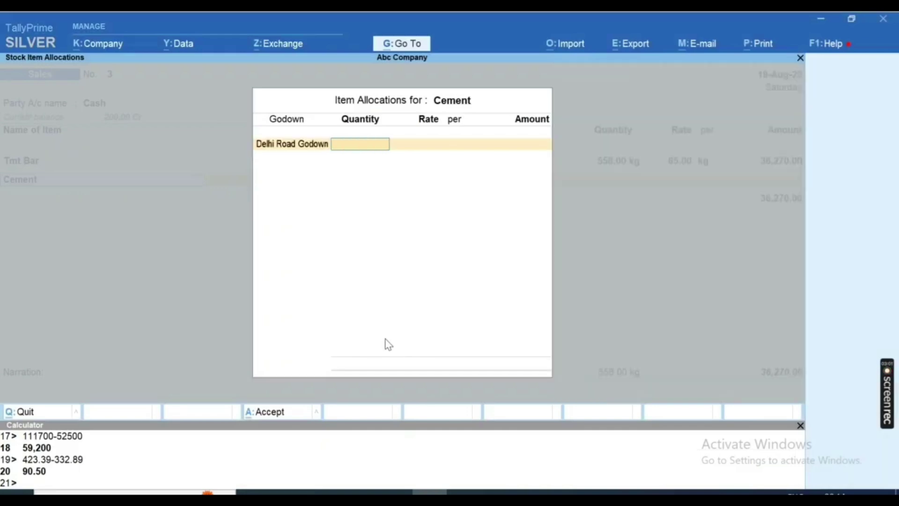
type("100")
key("Return")
Step: Set the Cement rate to 340, credit it to Sales, and add a Cgst tax row
key("alt+Tab")
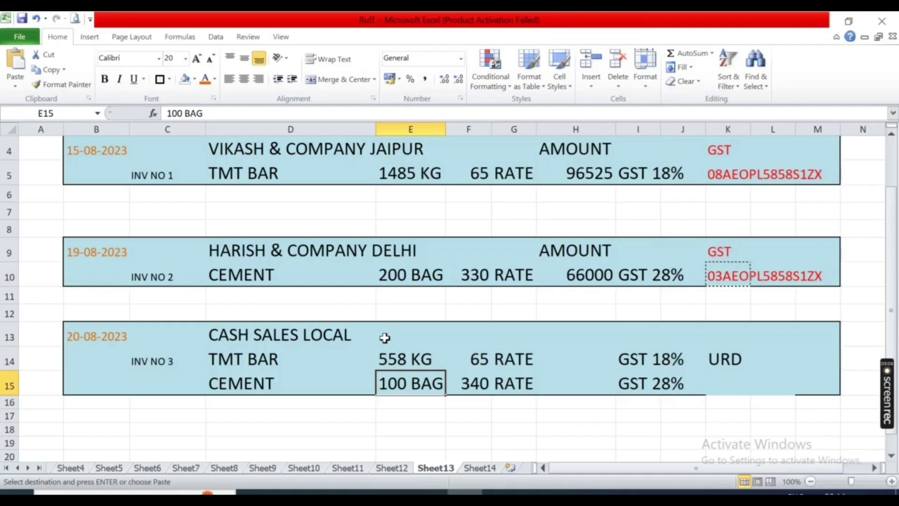
key("alt+Tab")
type("340")
key("Return")
key("Return")
key("Return")
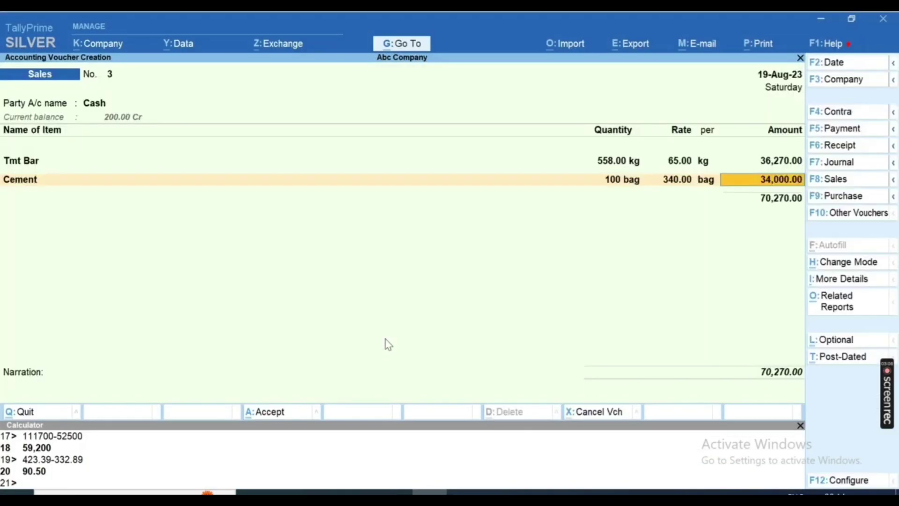
key("Return")
key("BackSpace")
key("Down")
key("Return")
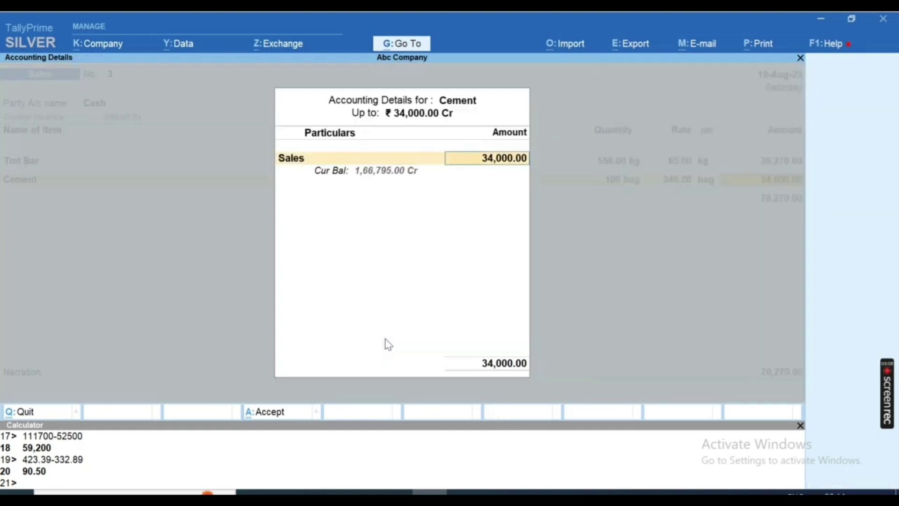
key("Return")
type("Cgst")
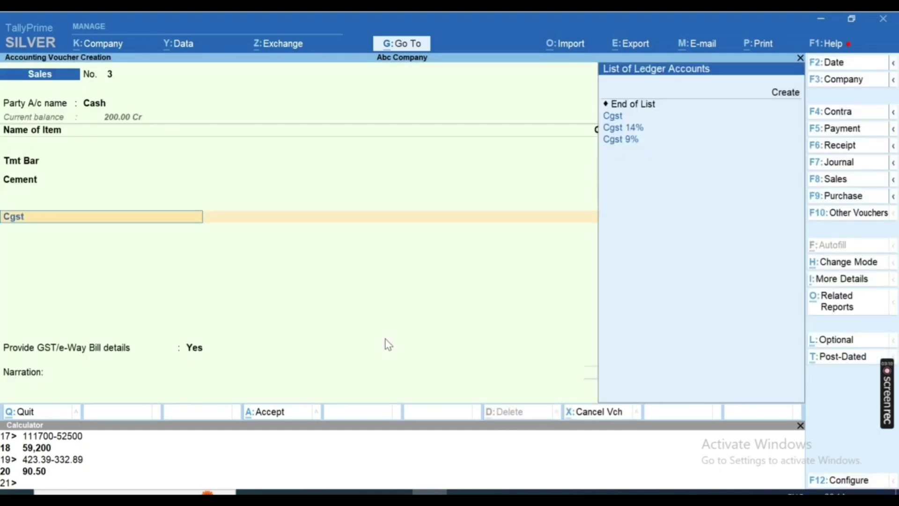
key("Return")
key("Return")
Step: Add the plain Sgst ledger line with its 8,024.30 amount
type("Sg")
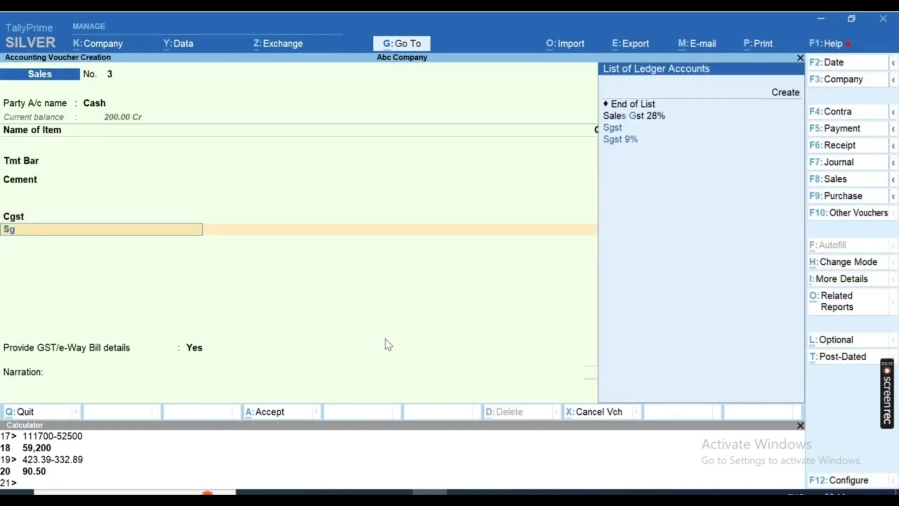
type("st")
key("Down")
key("Up")
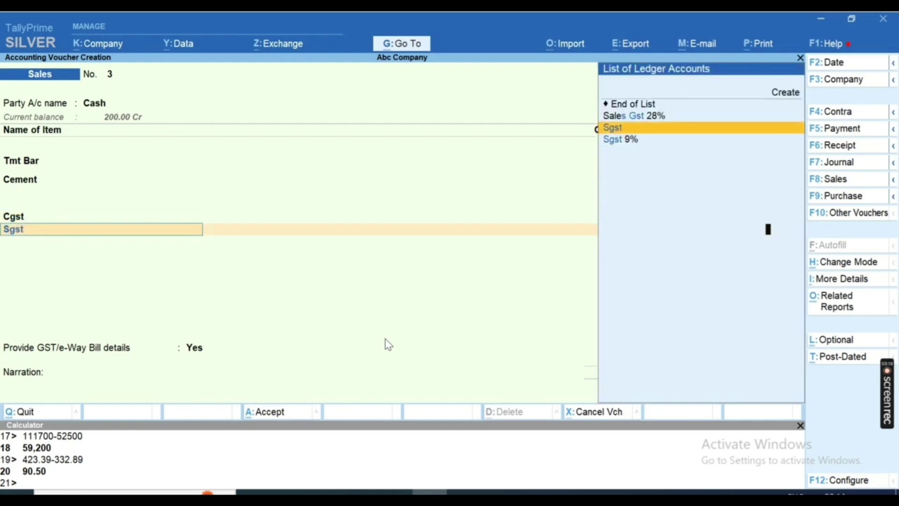
key("Return")
key("Return")
key("alt+Tab")
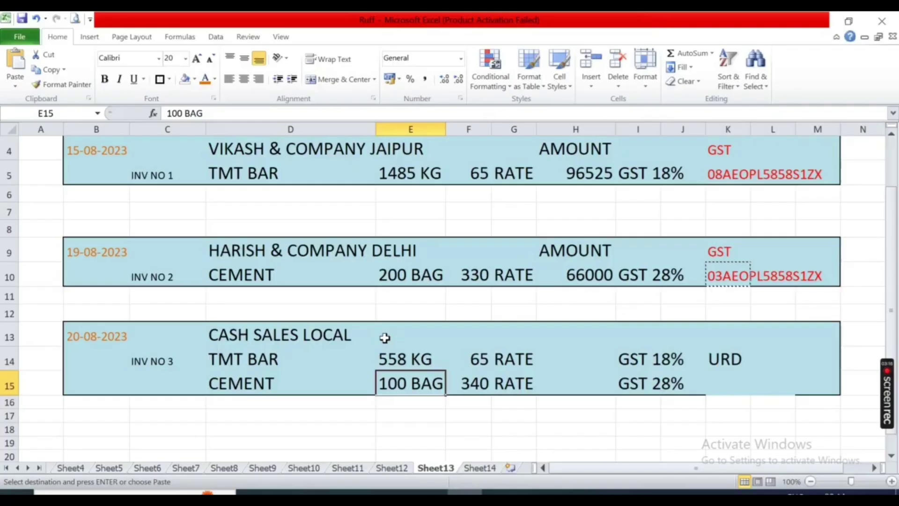
key("alt+Tab")
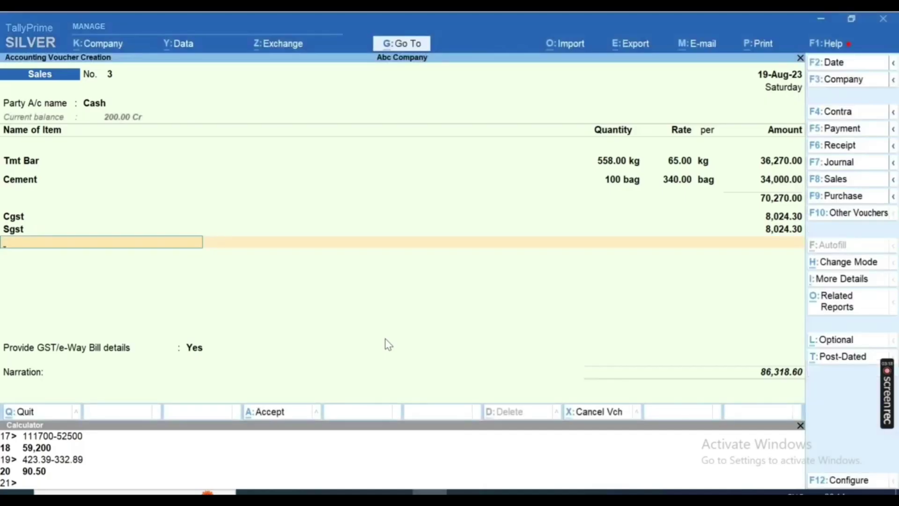
Step: Set GST/e-Way Bill details to No, accept voucher 3, and decline the e-Way Bill
key("Return")
key("Up")
key("Return")
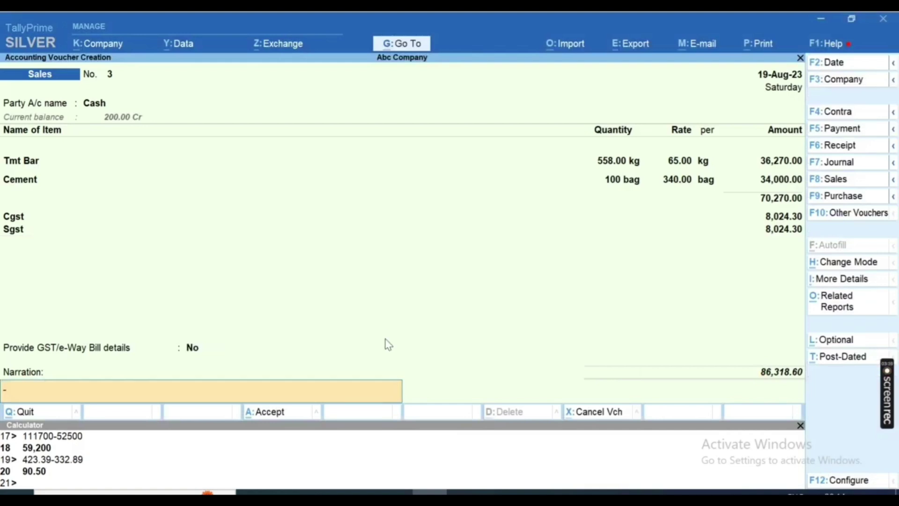
key("Return")
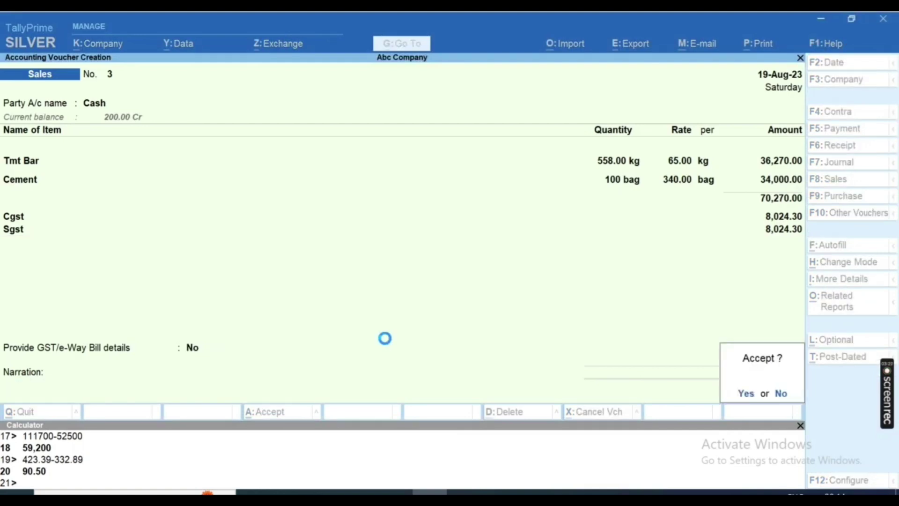
key("Return")
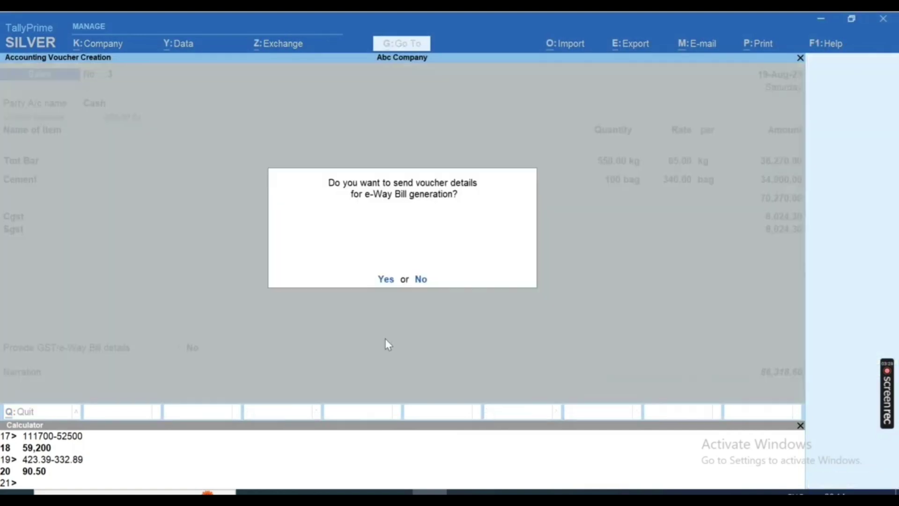
key("n")
key("alt+Tab")
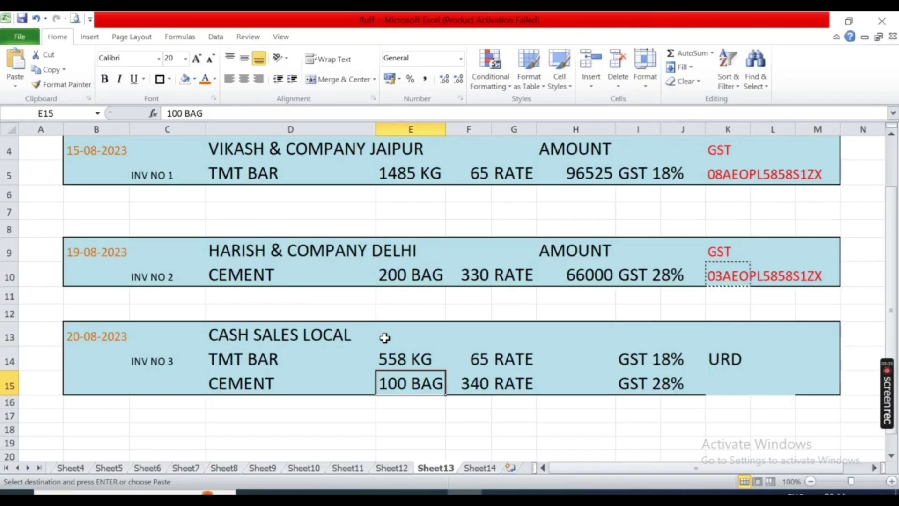
key("alt+Tab")
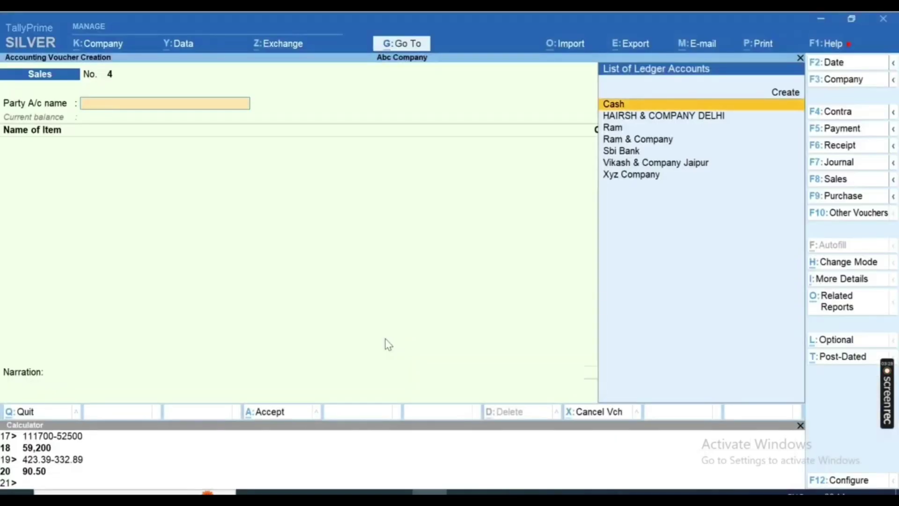
Step: Keep Cash as party, pass party details, and add Tmt Bar from Main Location, 100 kg at 65
key("Return")
key("Return")
key("Return")
key("Return")
key("Return")
key("Return")
key("Return")
key("Return")
key("Return")
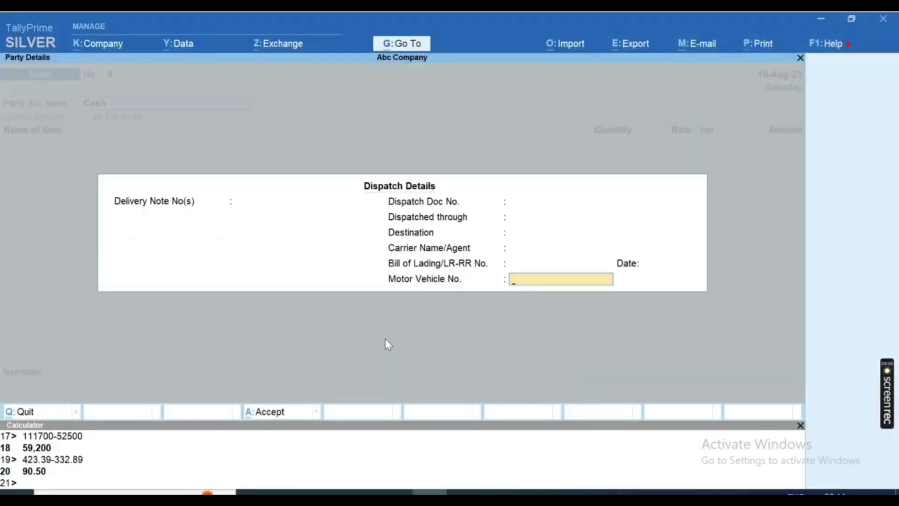
key("Return")
key("Return")
key("Return")
key("Return")
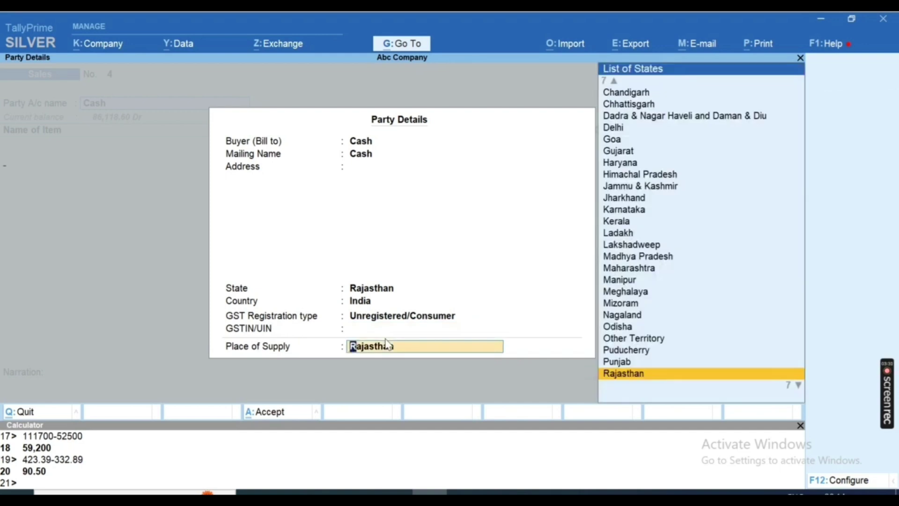
key("Return")
type("Tm")
key("Return")
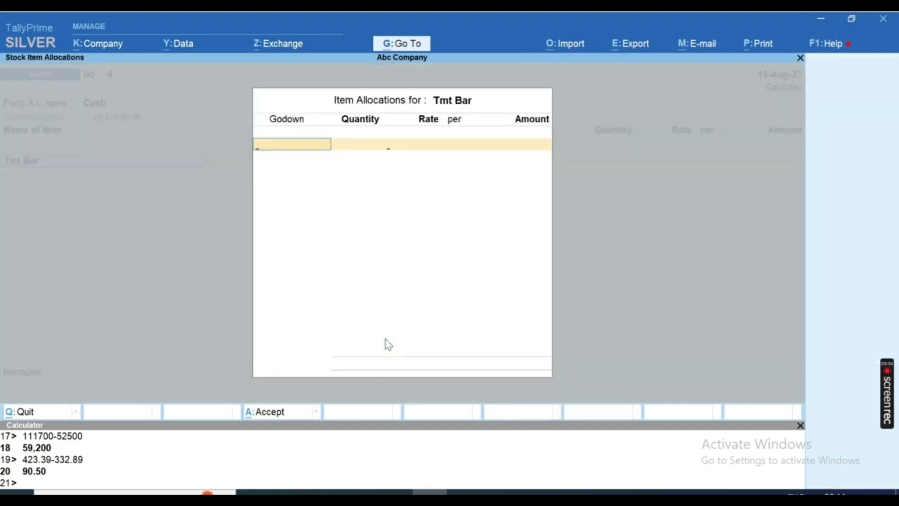
key("Down")
key("Return")
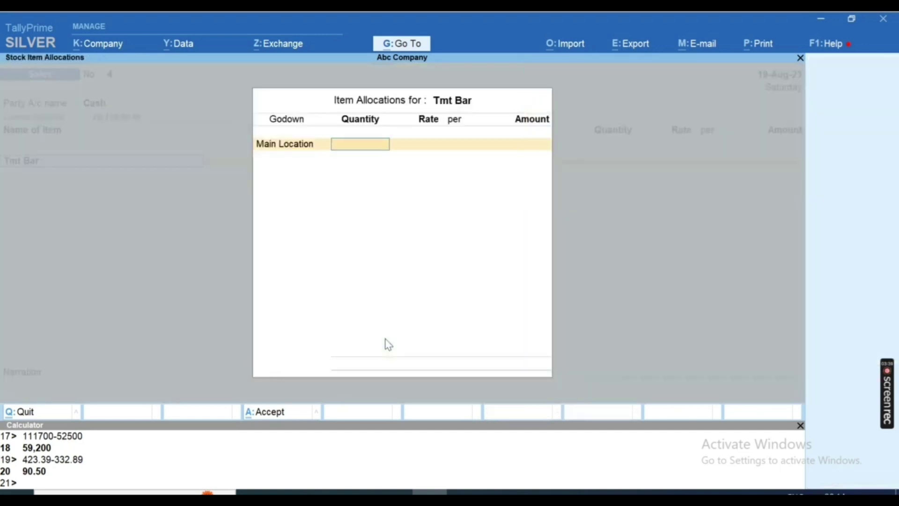
type("100")
key("Return")
key("Return")
key("Return")
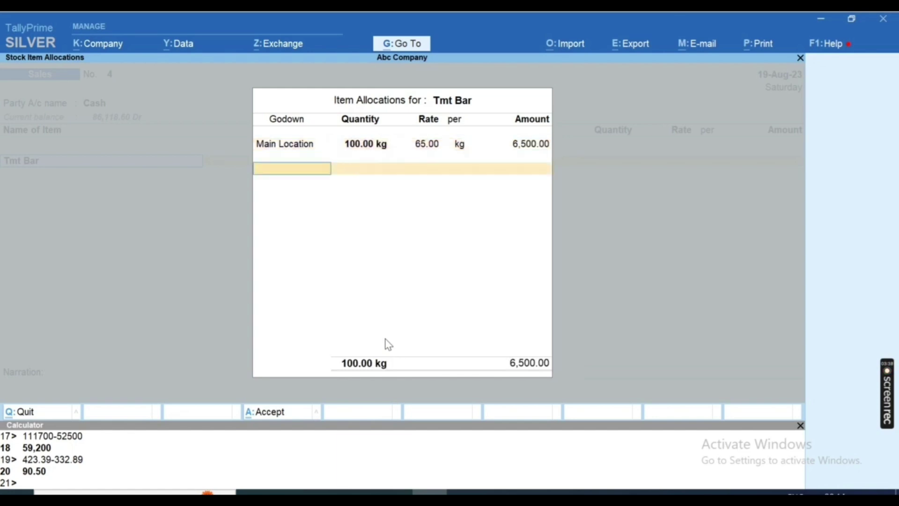
key("Return")
key("Return")
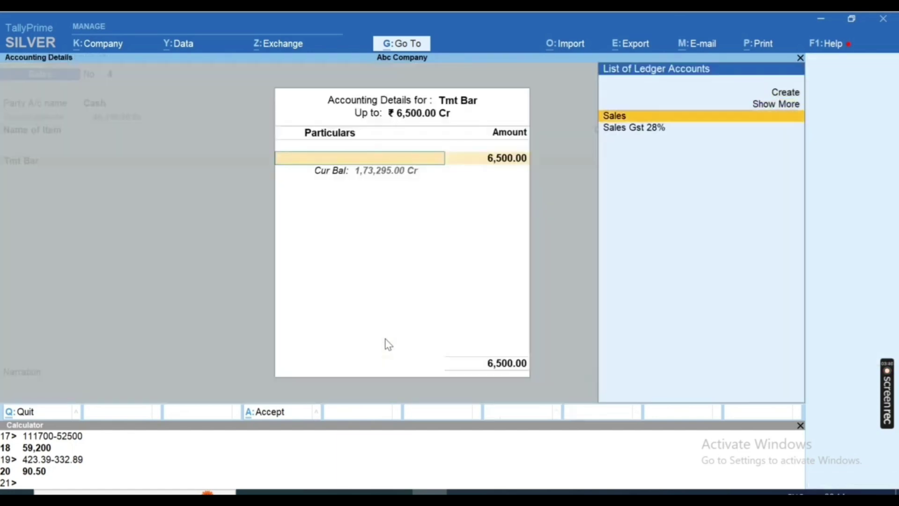
Step: Start creating a new sales ledger from the ledger list with Alt+C
key("Down")
type("S")
key("alt+c")
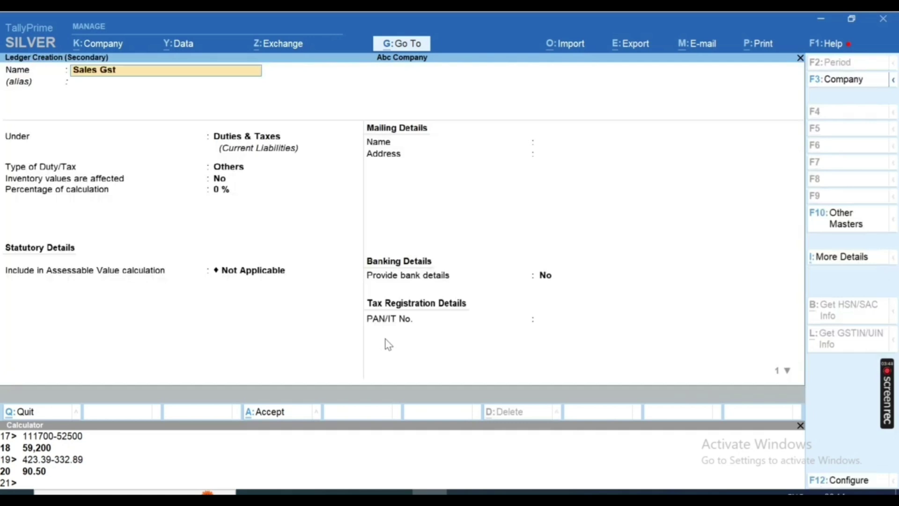
Step: Name the new ledger Sales Gst18% and place it under Sales Accounts
type("ales Gst18%")
key("Return")
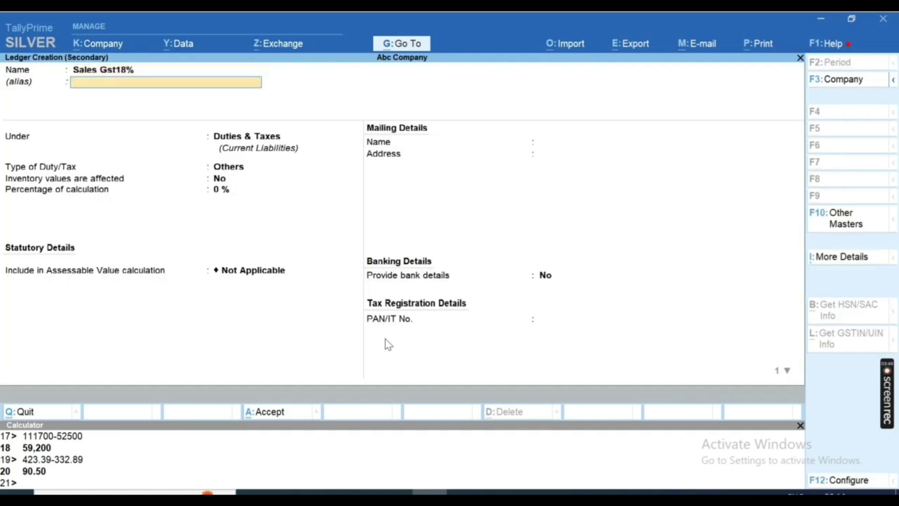
key("Return")
type("Sale")
key("Return")
key("Return")
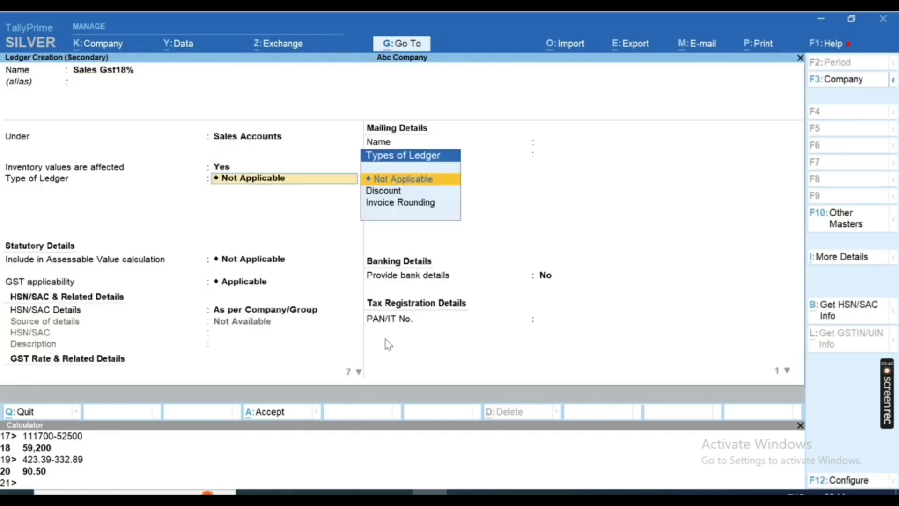
key("Return")
key("Return")
Step: Give the ledger taxable 18% GST on Goods, save it, and enter Cement as the next item
key("Return")
key("Return")
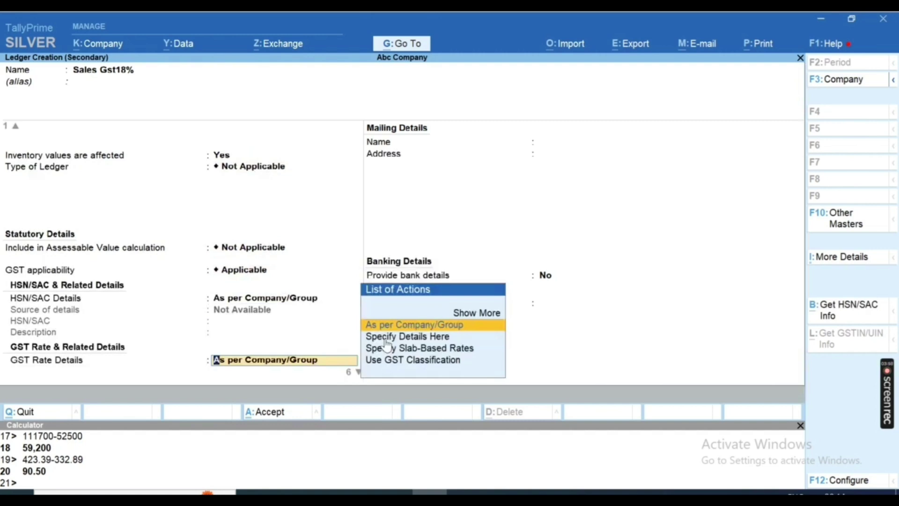
left_click(385, 338)
key("Return")
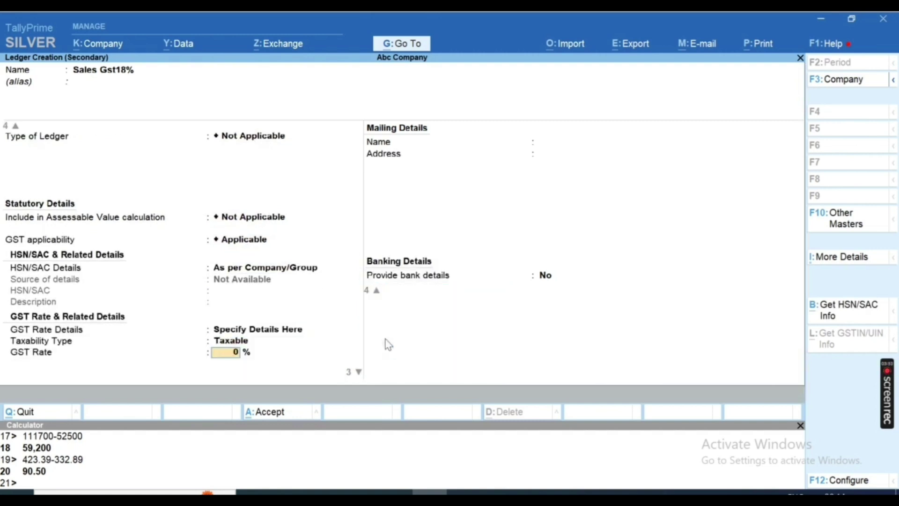
key("Return")
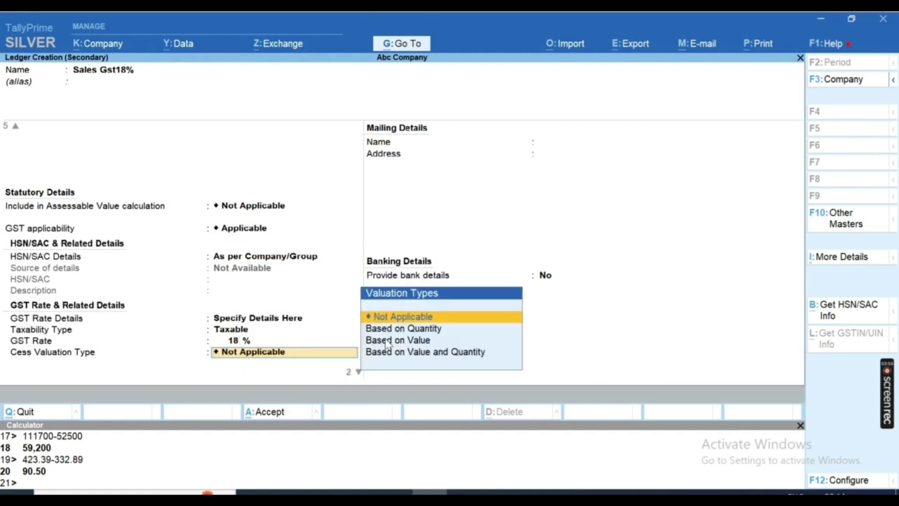
key("Return")
key("Return")
key("BackSpace")
key("Up")
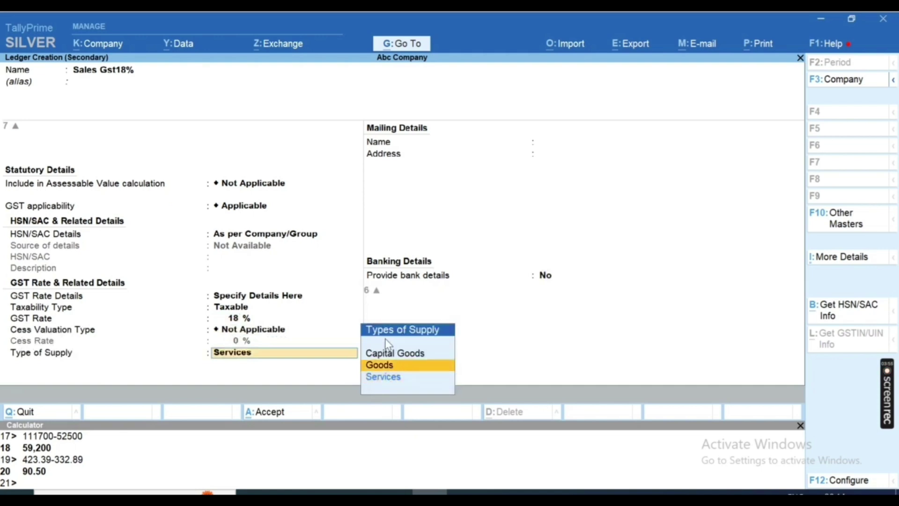
key("Return")
key("Return")
key("Return")
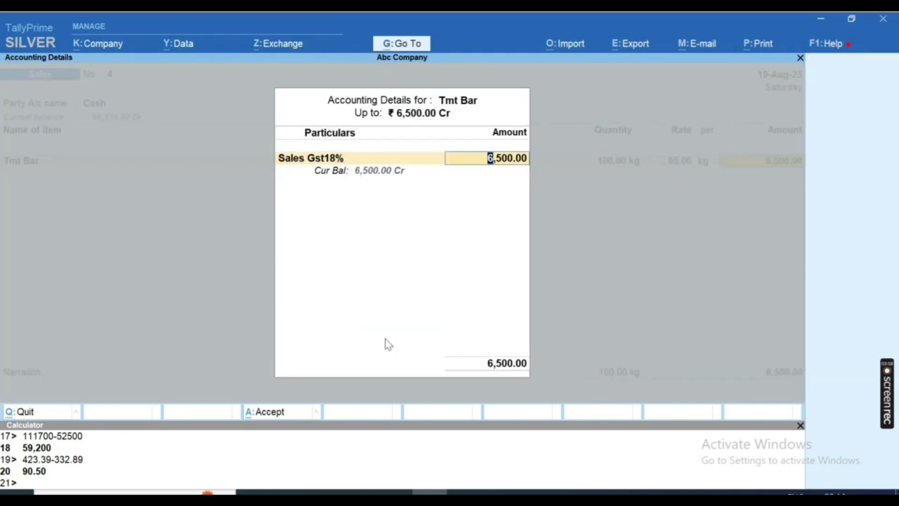
key("Return")
type("Ceme")
Step: Enter Cement from Delhi Road Godown, 100 bags at 340.00, credited to Sales Gst 28%
key("Return")
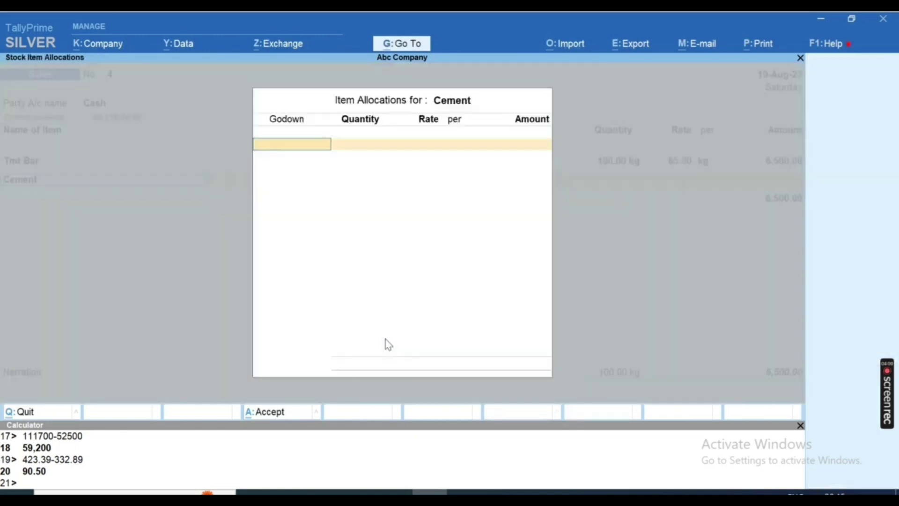
key("Return")
key("BackSpace")
key("Return")
type("100")
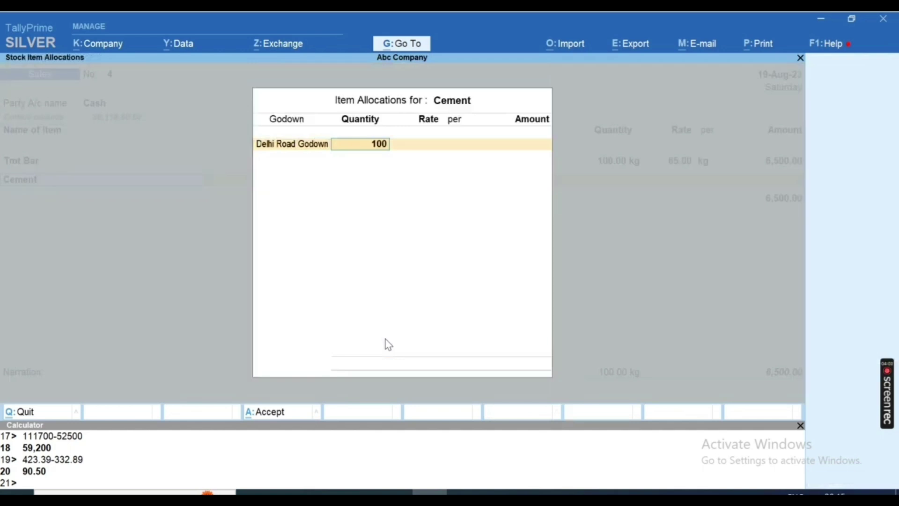
key("Return")
key("Return")
key("Return")
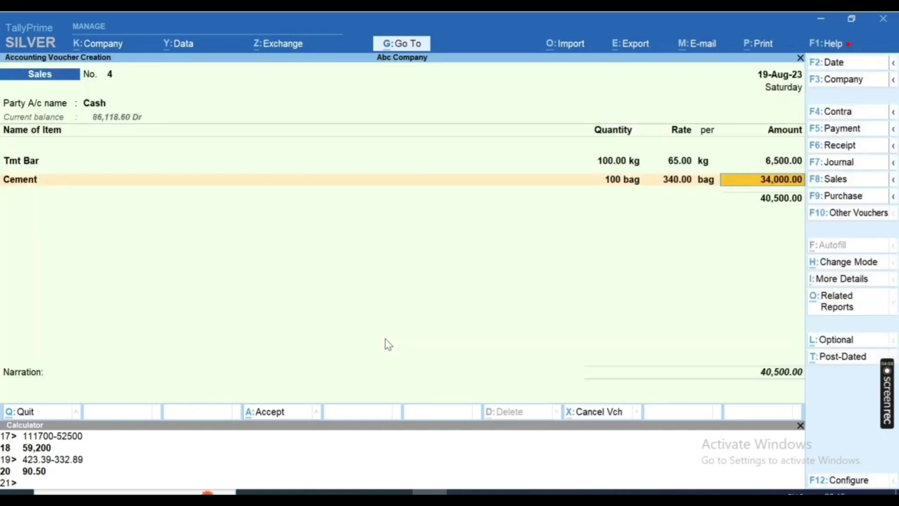
key("Return")
key("BackSpace")
key("Down")
key("Down")
key("Down")
key("Return")
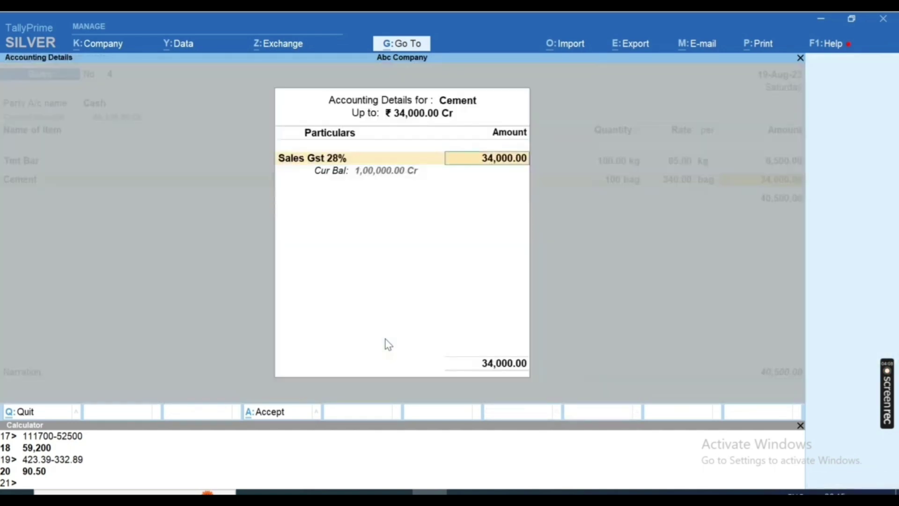
Step: Add Cgst 9% and Sgst 9% tax lines to the voucher
key("Return")
key("Return")
type("9")
key("Down")
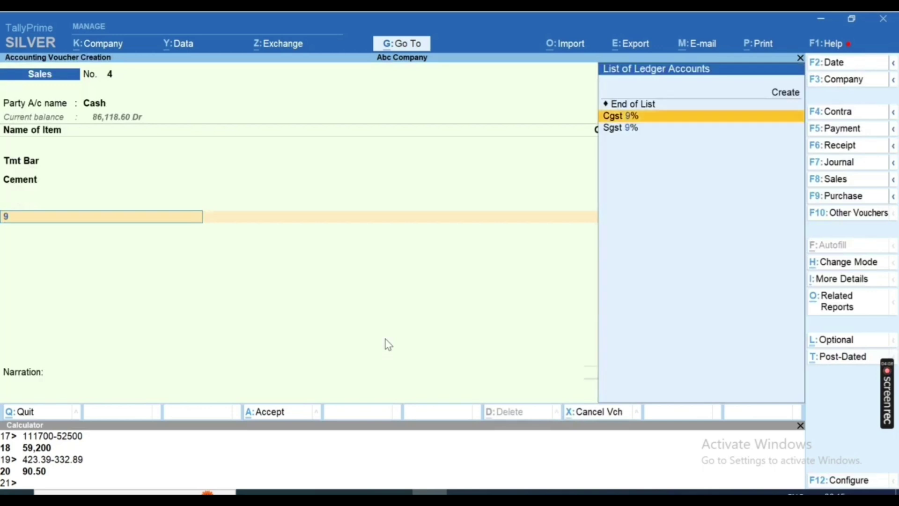
key("Return")
key("Return")
type("9")
key("Down")
Step: Add two Cgst 14% tax lines and finish the voucher entries
key("Return")
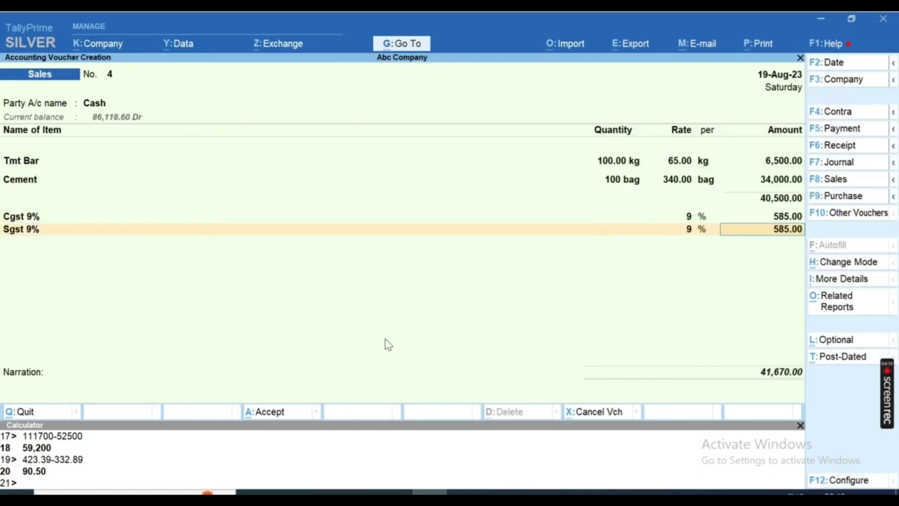
key("Return")
type("14")
key("Return")
key("Return")
type("14")
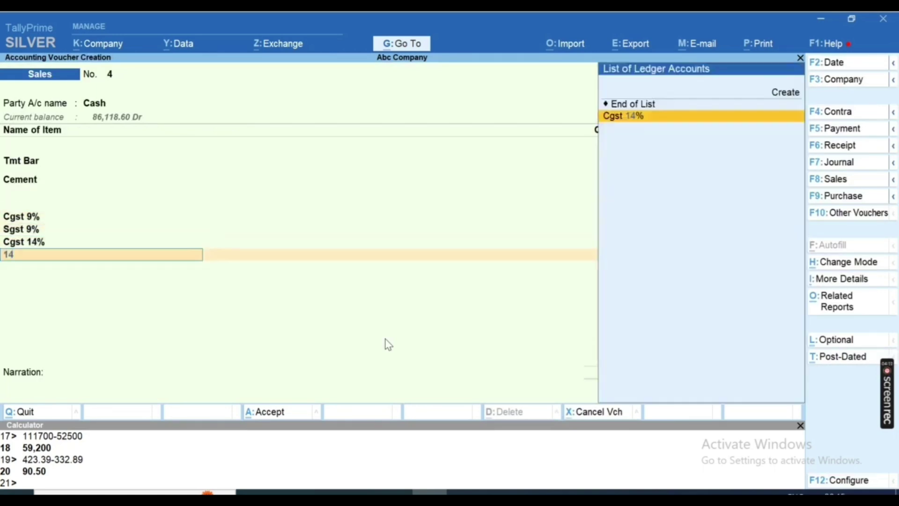
key("Return")
key("Return")
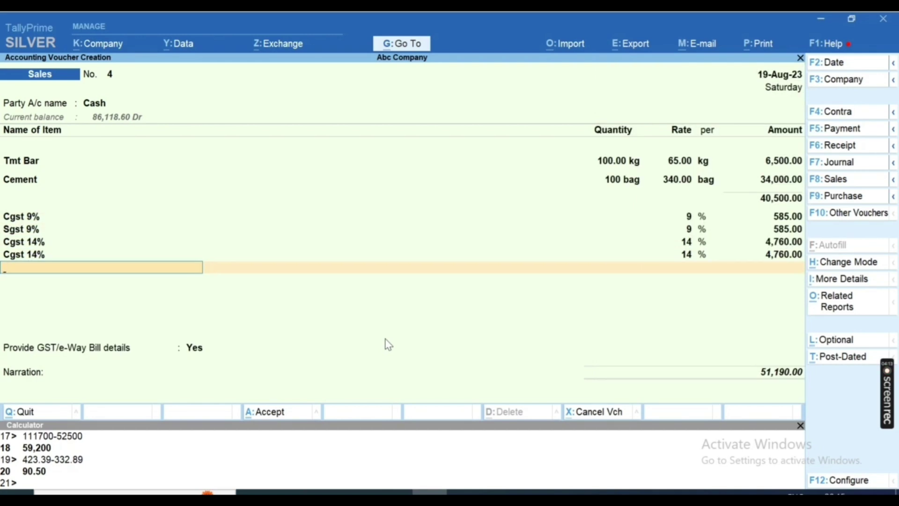
key("Return")
key("Down")
key("Return")
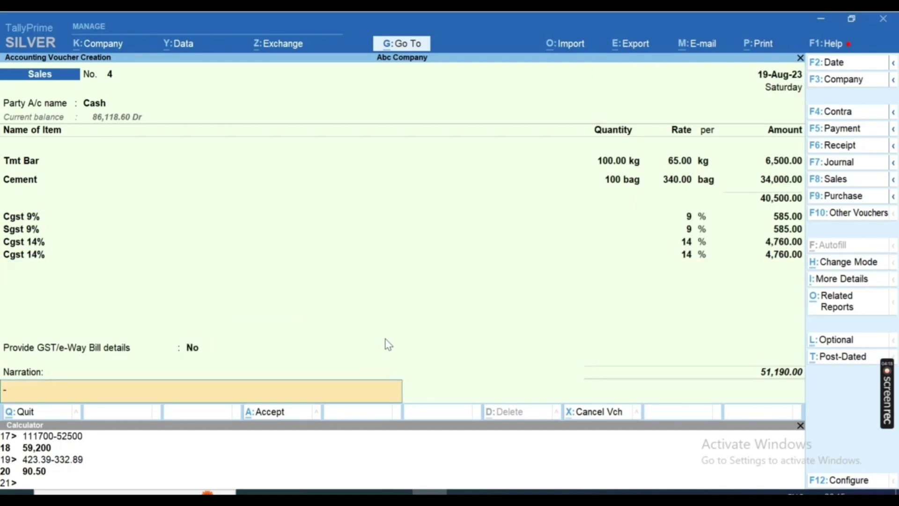
key("Return")
key("Return")
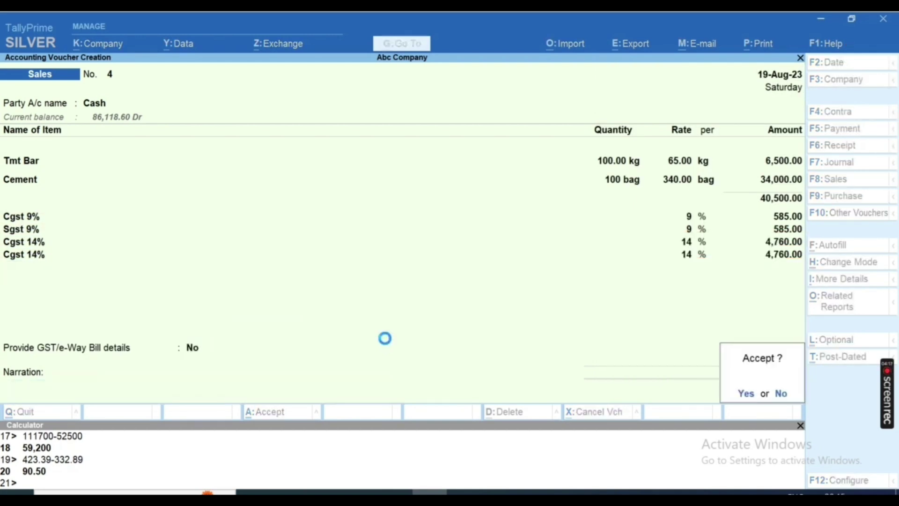
Step: Save sales voucher 4 and quit the blank next voucher back to the main menu
key("n")
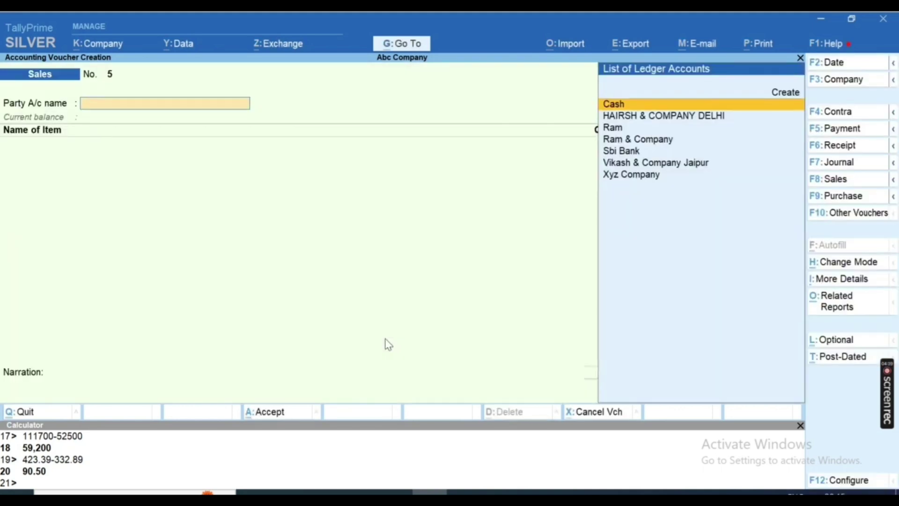
key("Escape")
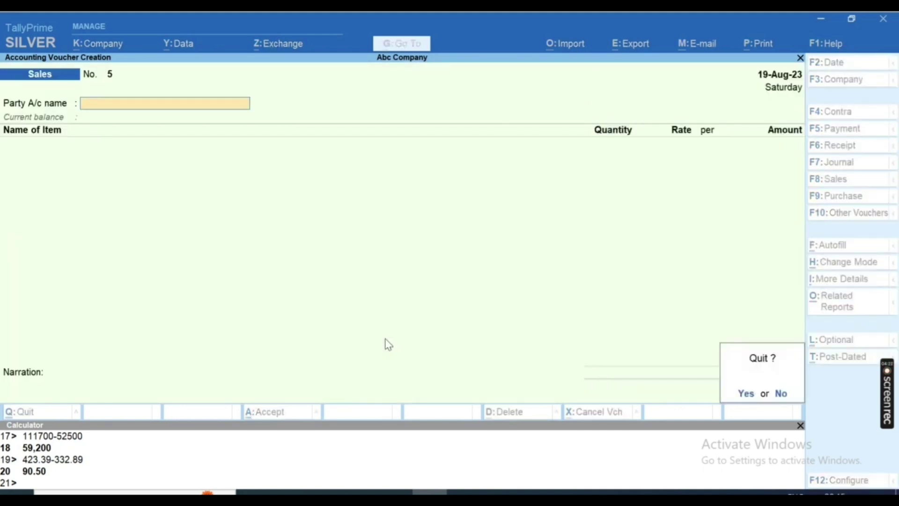
key("y")
Step: Open the Profit & Loss report and expand it to show every ledger
key("Down")
key("Down")
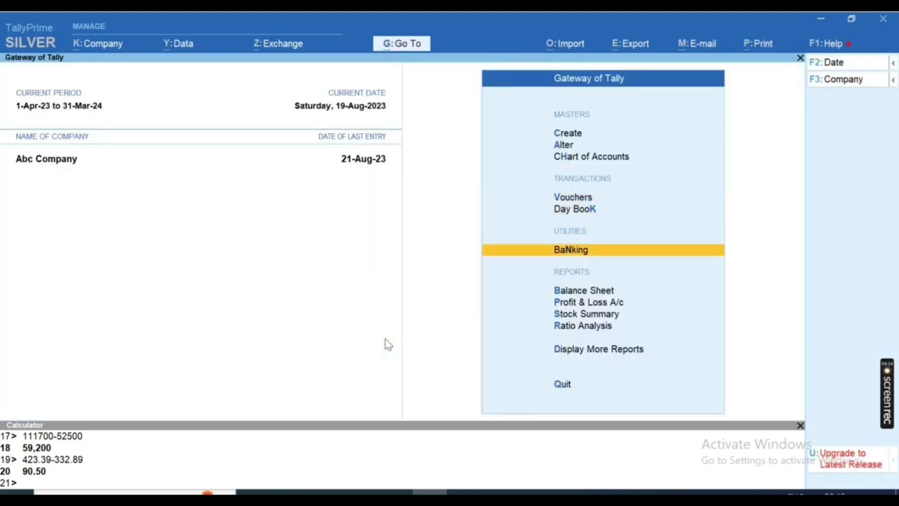
key("Down")
key("Down")
key("Down")
key("Up")
key("Return")
key("Right")
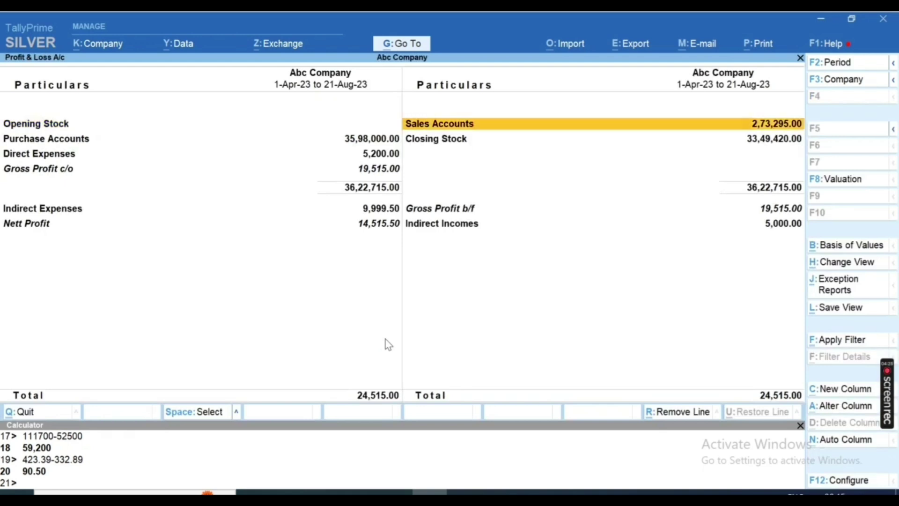
key("alt+F5")
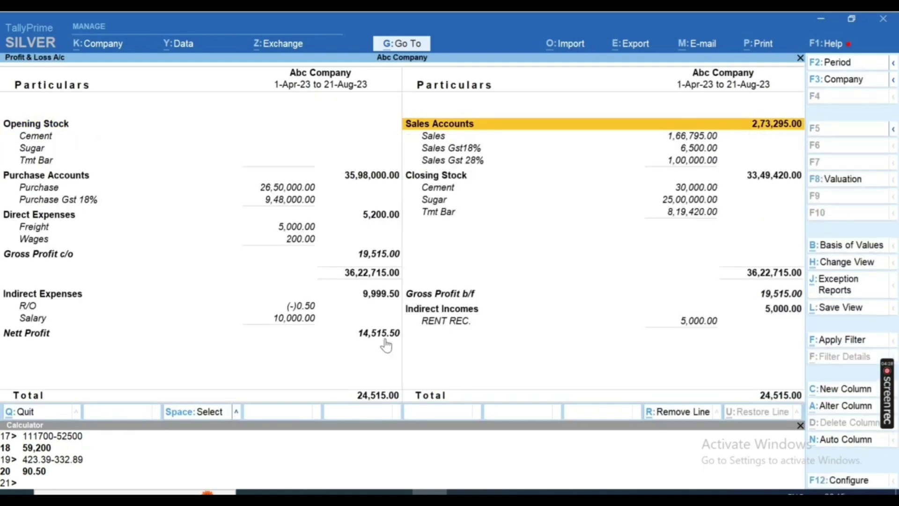
Step: Step through the report lines, comparing Purchase, Sales Gst18% and Sales Gst 28% figures
key("Down")
key("Down")
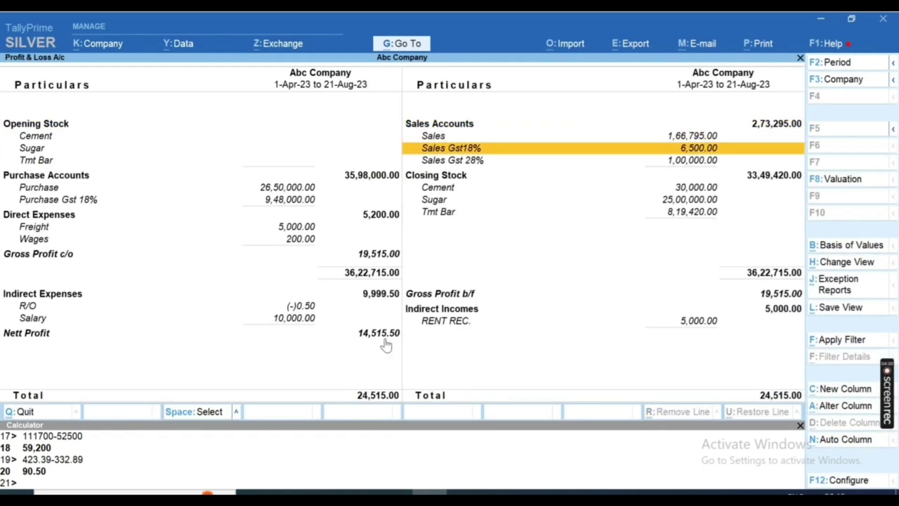
key("Down")
key("Left")
key("Down")
key("Down")
key("Down")
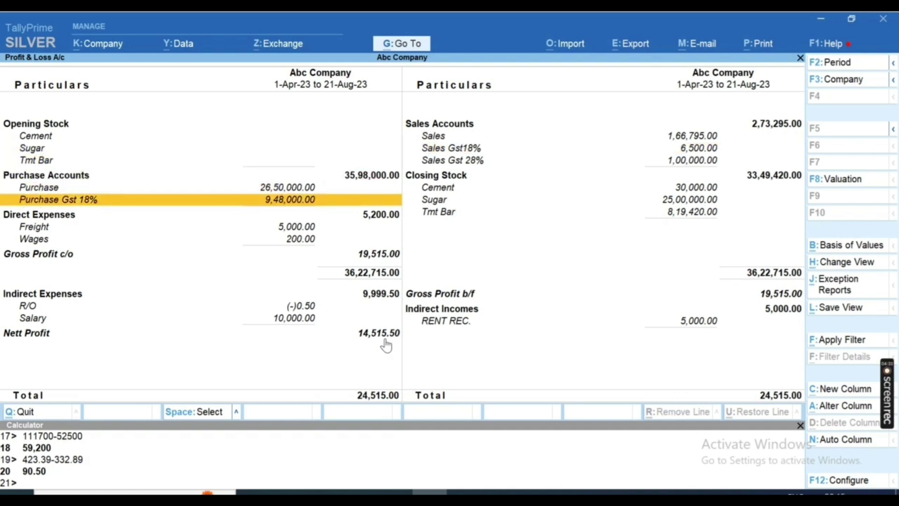
key("Up")
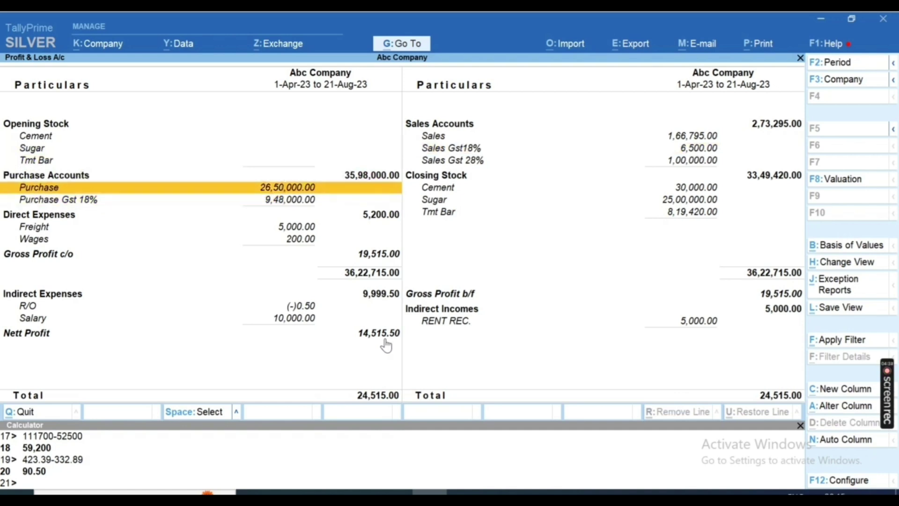
key("Right")
key("Up")
key("Up")
key("Up")
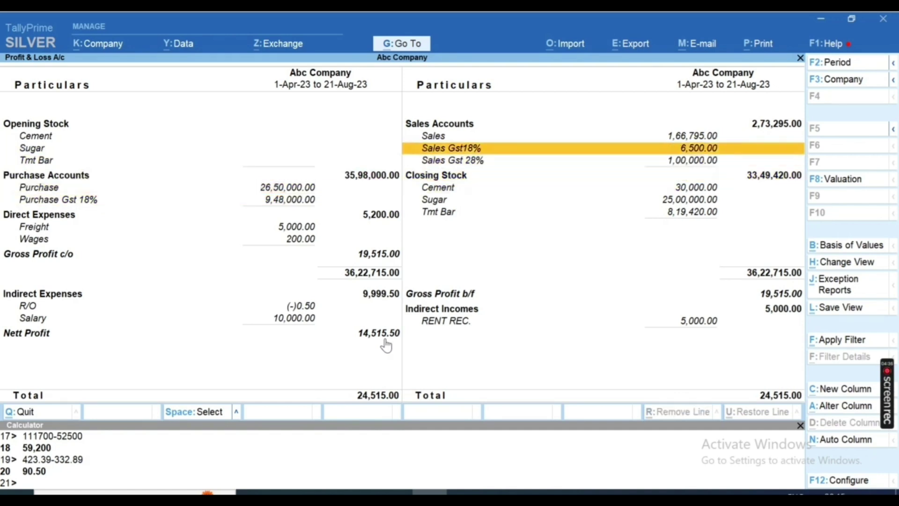
key("Down")
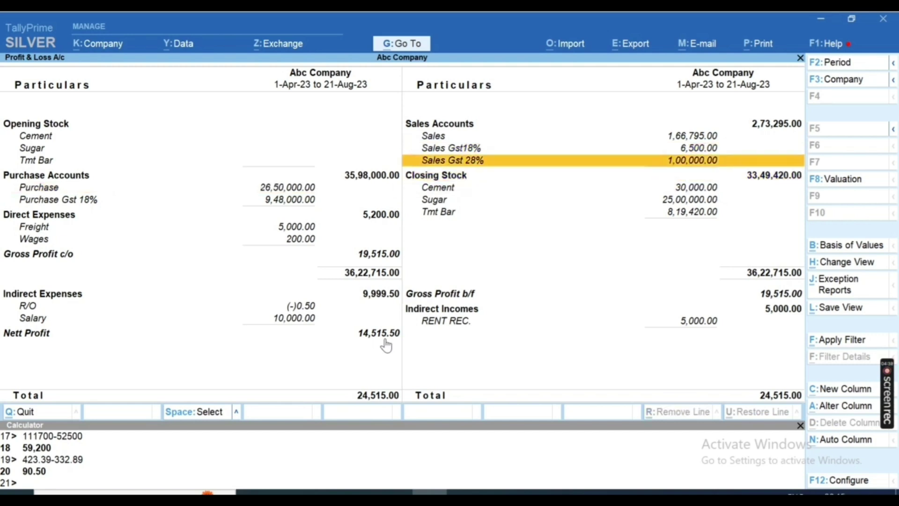
key("Up")
key("Down")
key("Up")
key("Down")
key("Up")
key("Up")
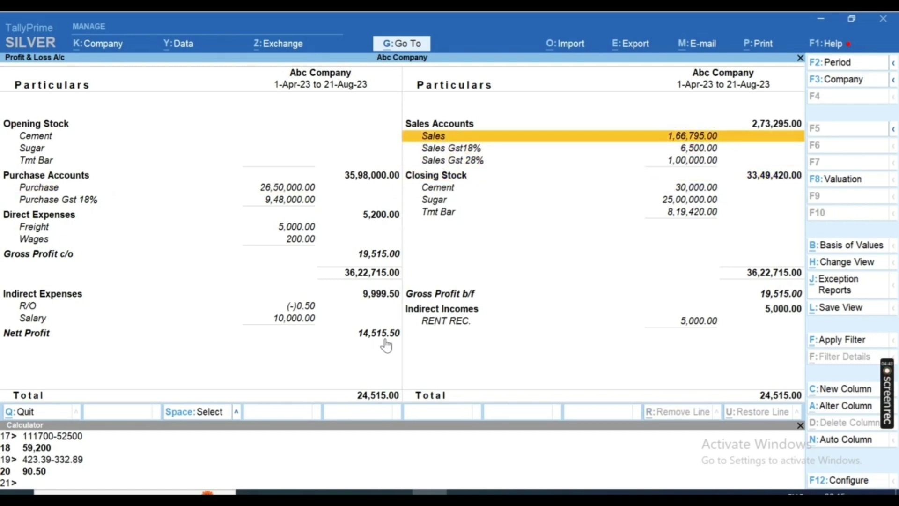
Step: Check the Sales ledger's monthly total of 1,66,795.00 against the Excel invoice sheet
key("Return")
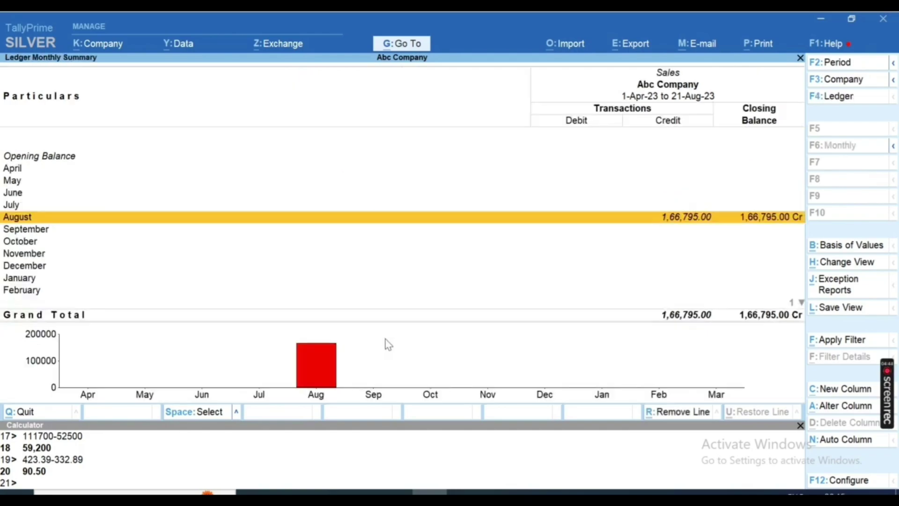
key("Escape")
key("alt+Tab")
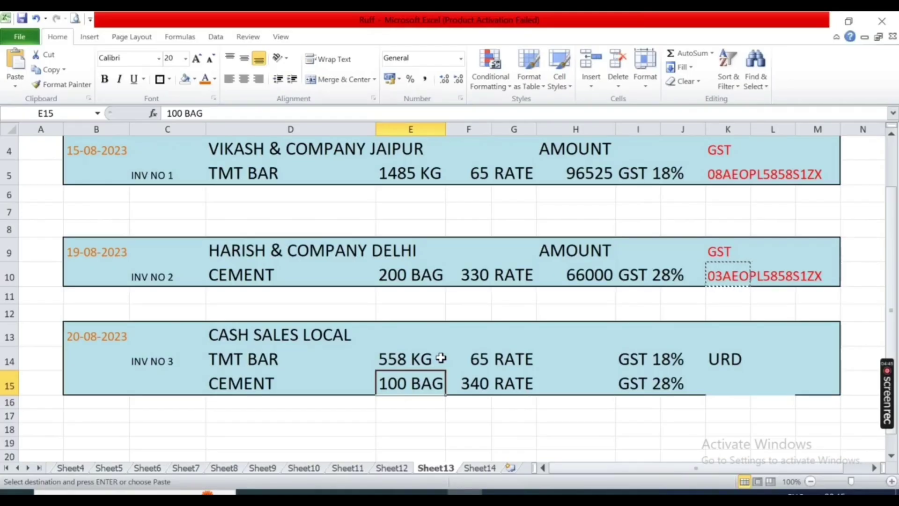
key("alt+Tab")
key("alt+Tab")
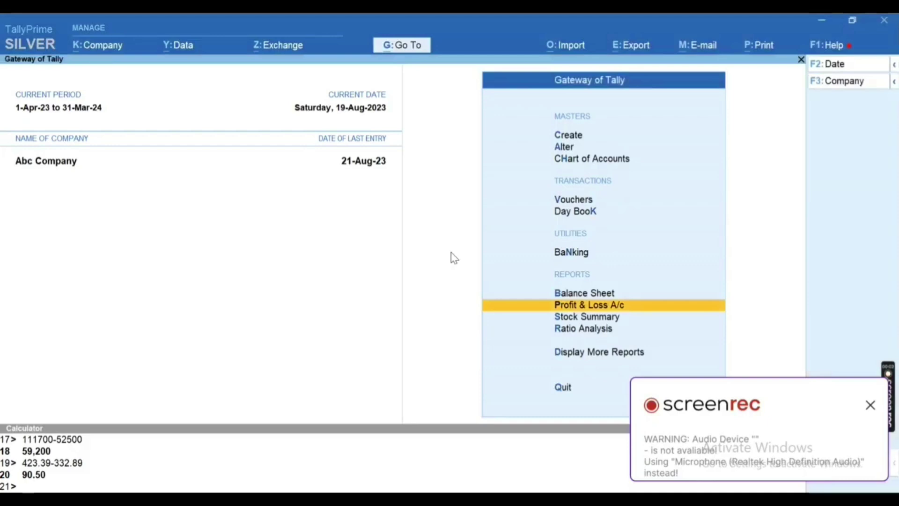
Step: Start a cash sales voucher and select Sugar as the sold item
key("v")
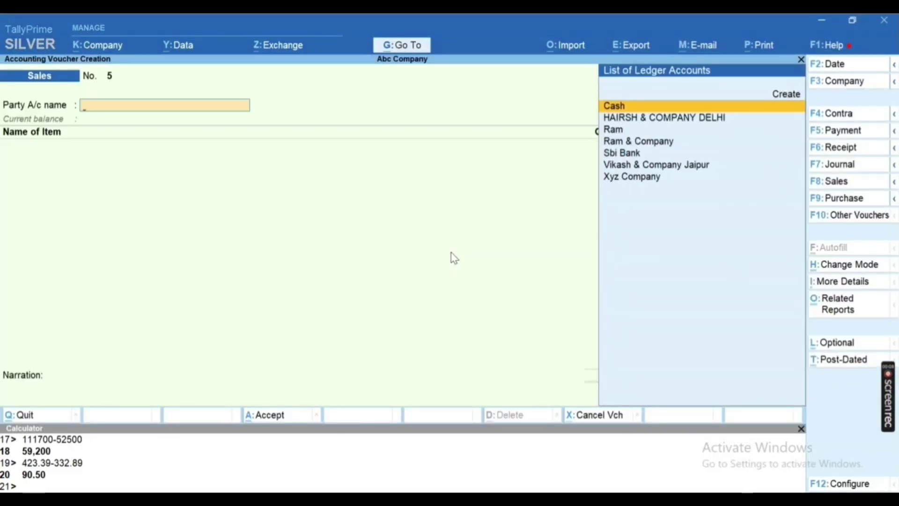
key("Return")
key("Return")
key("Return")
key("Return")
key("Return")
key("Return")
key("Return")
key("Return")
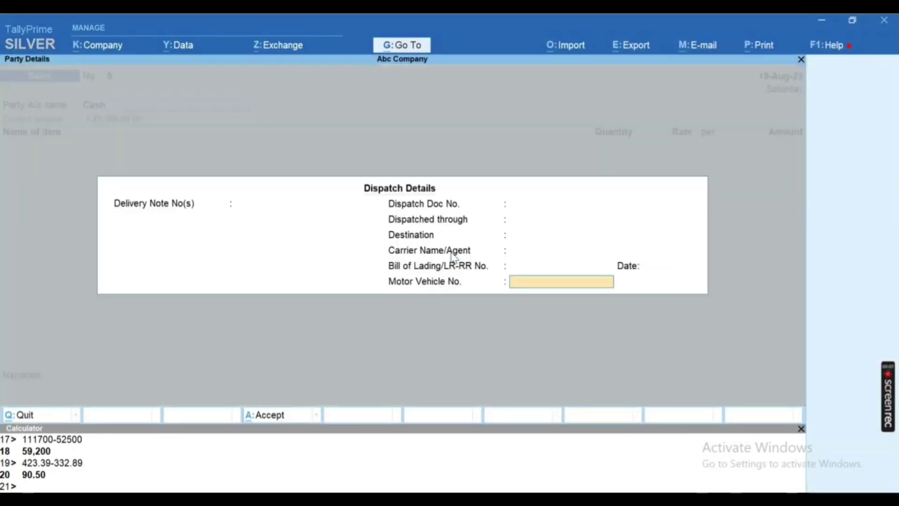
key("Return")
key("Return")
key("Return")
key("Return")
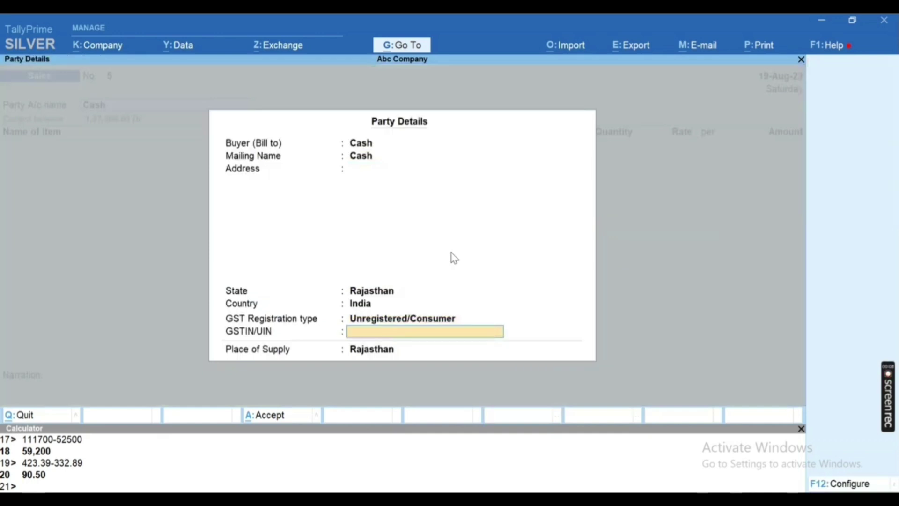
key("Return")
key("Down")
key("Down")
key("Down")
key("Down")
key("Down")
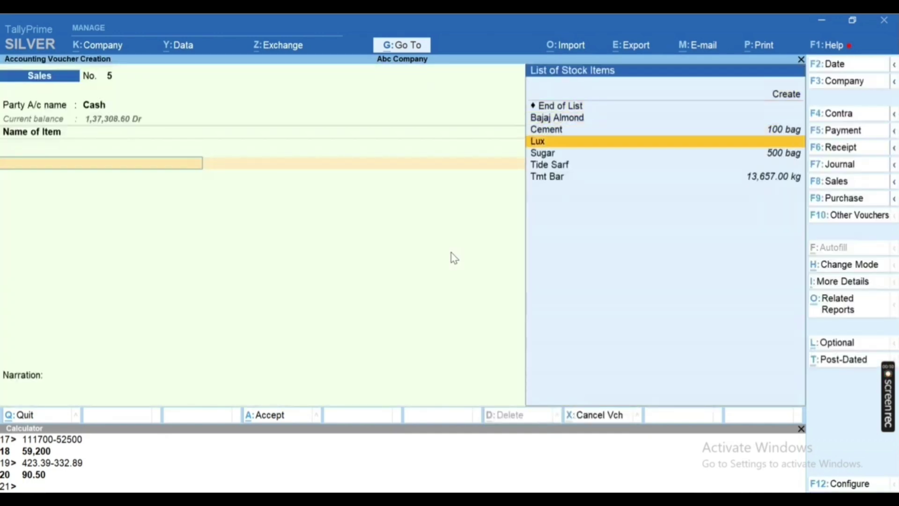
key("Return")
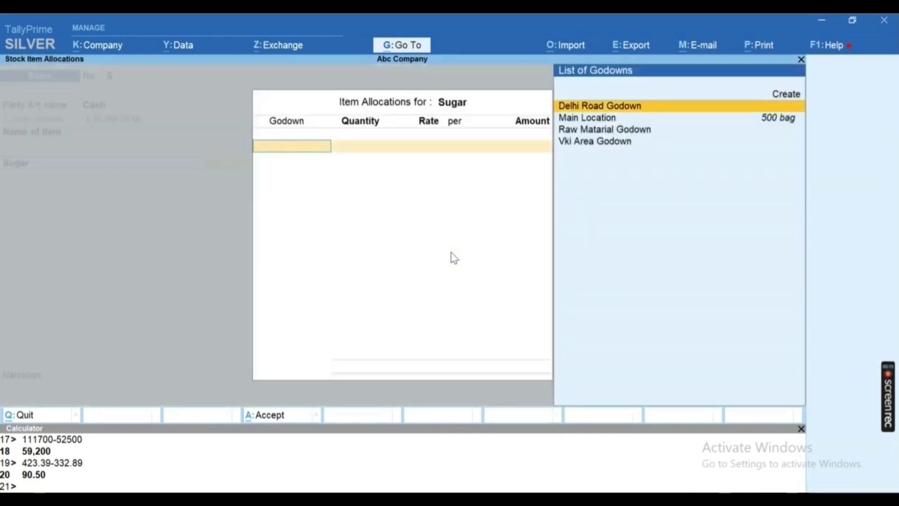
Step: Take 50 bags of Sugar from Main Location at 6,000 per bag
key("Down")
key("Return")
type("50")
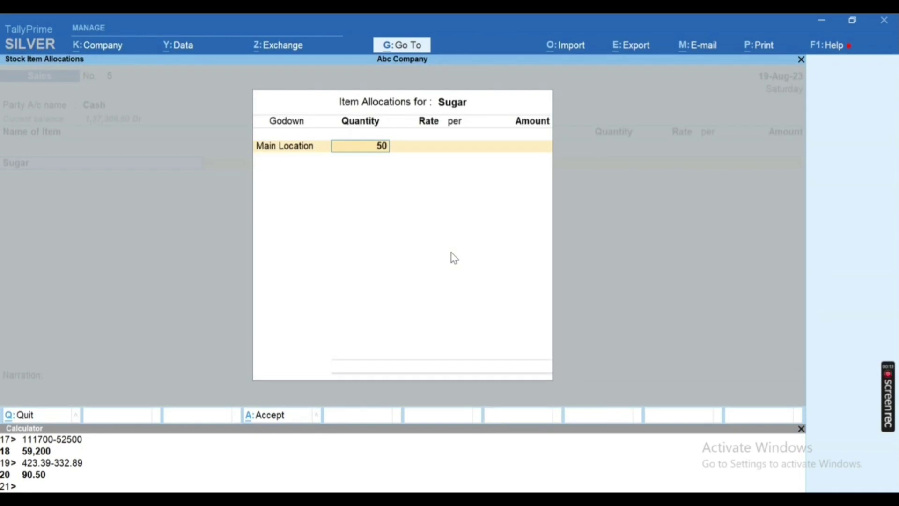
key("Return")
type("6")
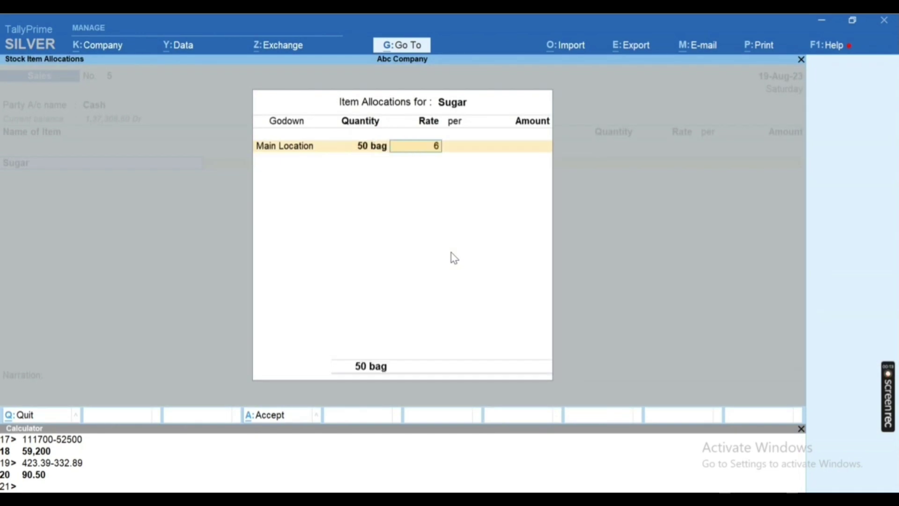
type("00")
key("Return")
key("Return")
key("Return")
key("Return")
key("Return")
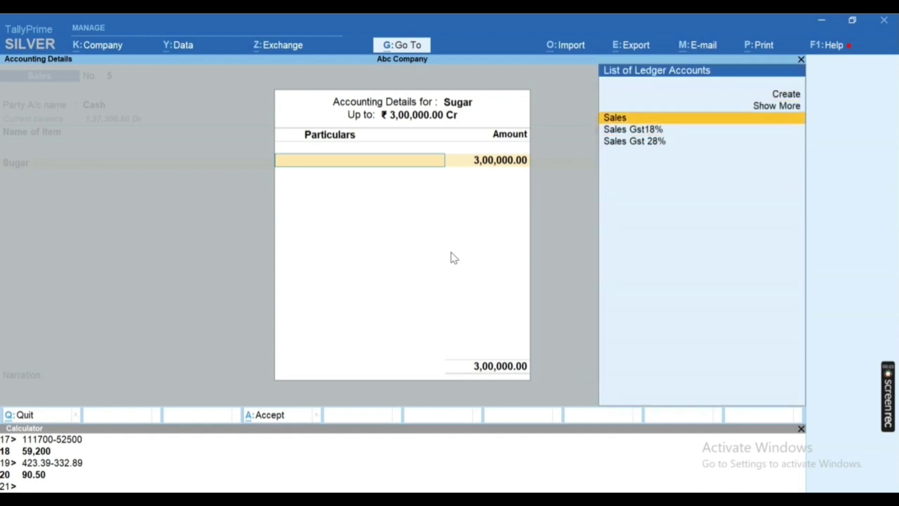
Step: Credit the 3,00,000 to the Sales ledger with no GST details, and save voucher No. 5
key("Return")
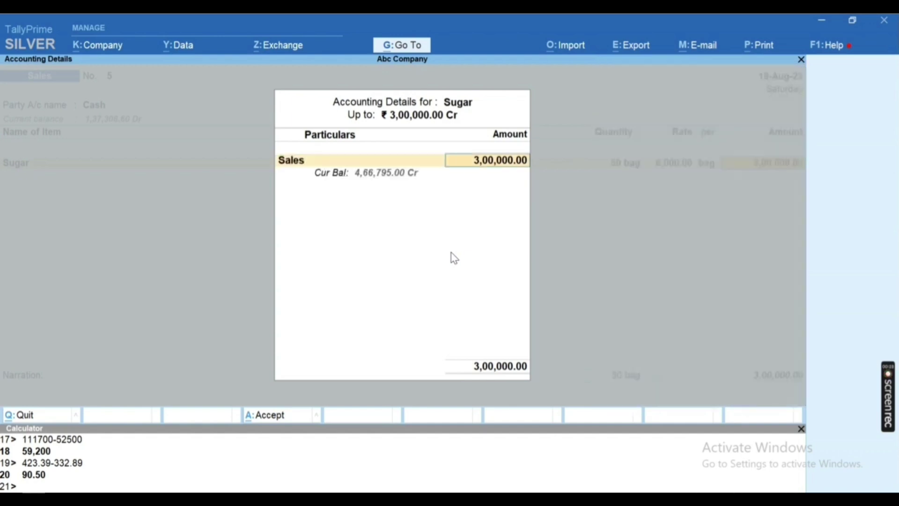
key("Return")
key("Return")
key("Return")
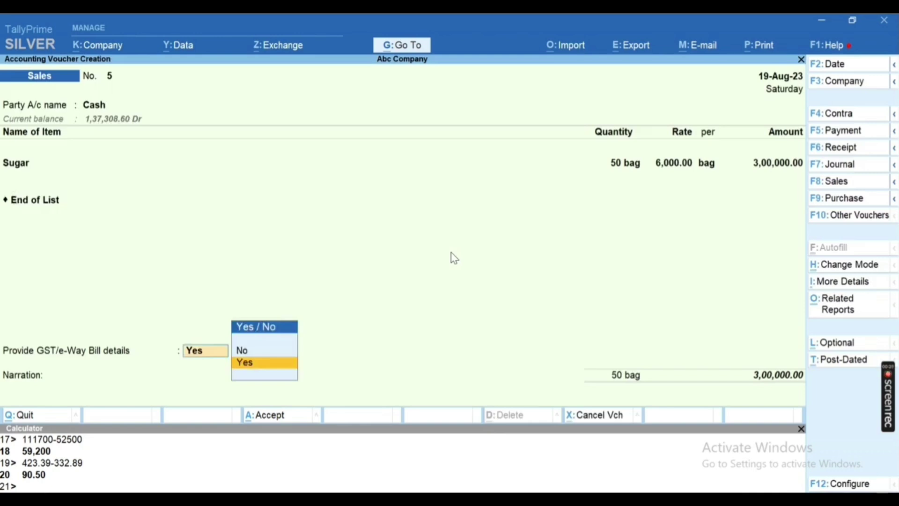
key("Down")
key("Return")
key("Return")
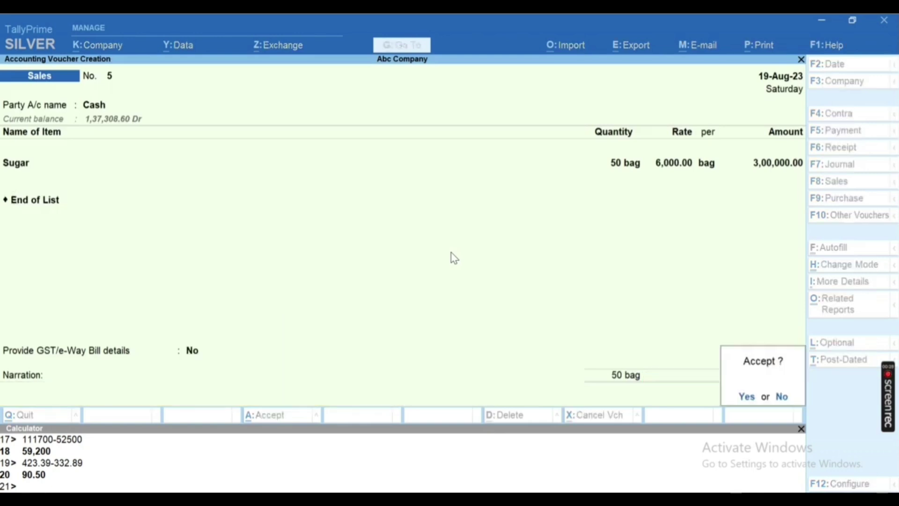
key("Return")
key("n")
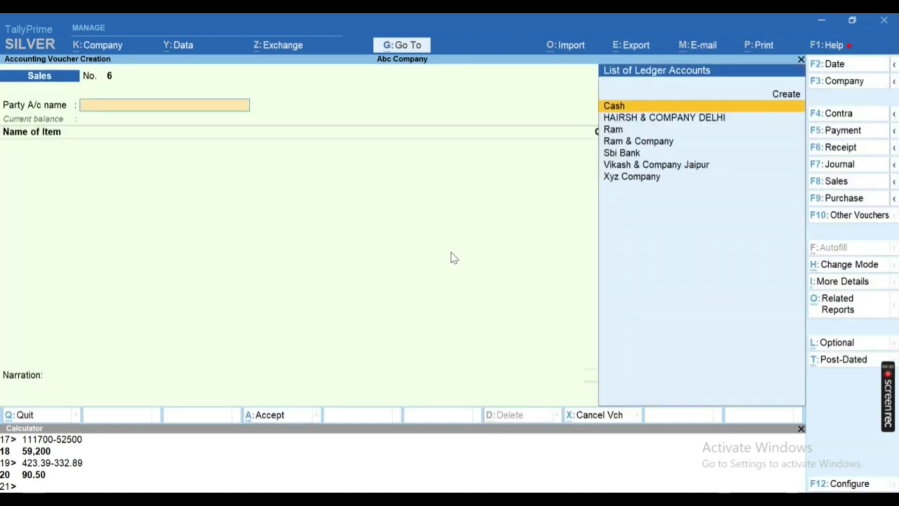
Step: Review the TMT BAR and CEMENT lines of invoices 1–3 in the Excel sheet
key("Escape")
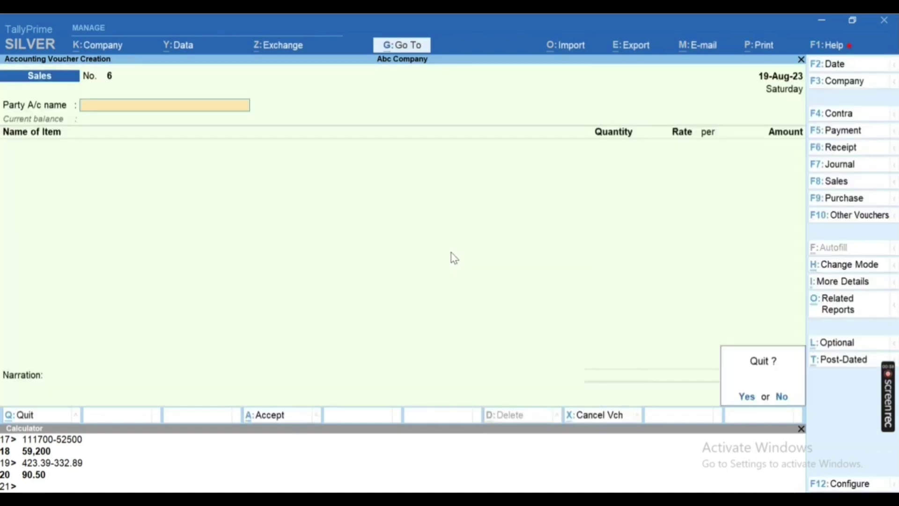
key("alt+Tab")
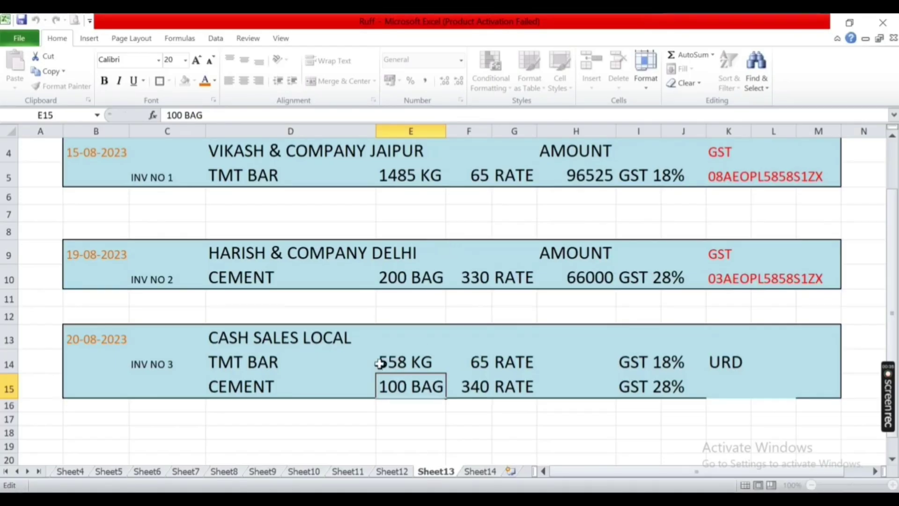
left_click(378, 366)
left_click(372, 274)
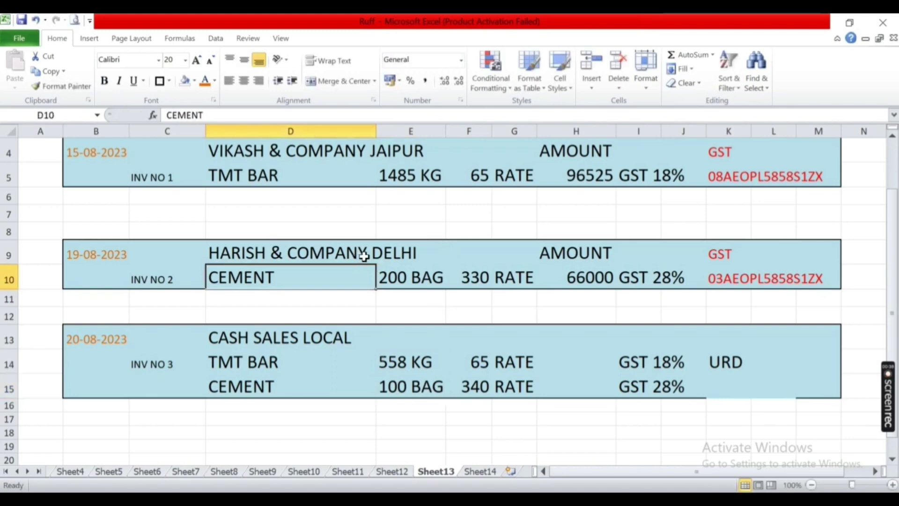
double_click(356, 174)
scroll(447, 184, "up", 1)
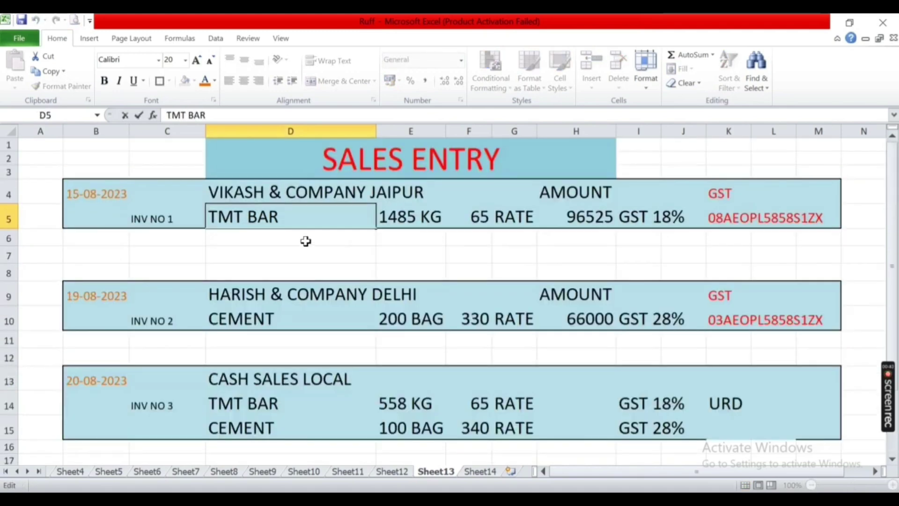
key("alt+Tab")
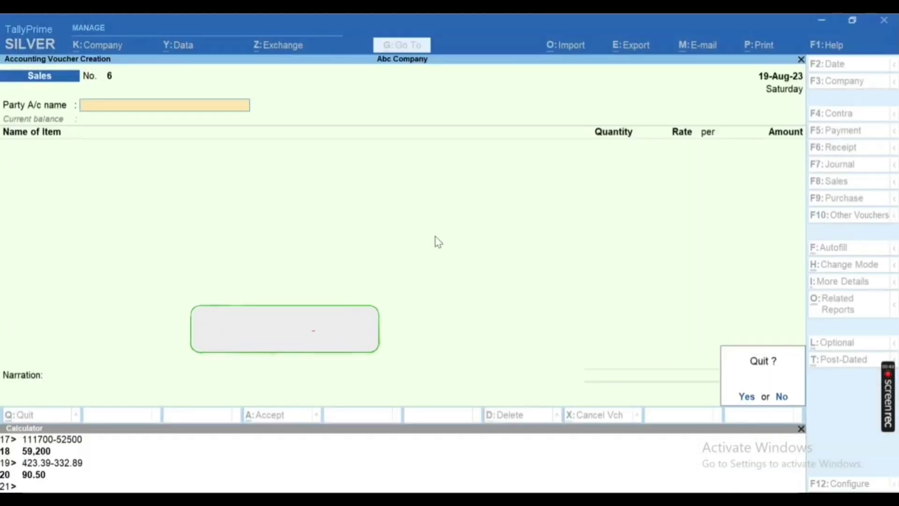
Step: Leave the blank sales voucher without quitting TallyPrime
key("y")
key("Escape")
key("n")
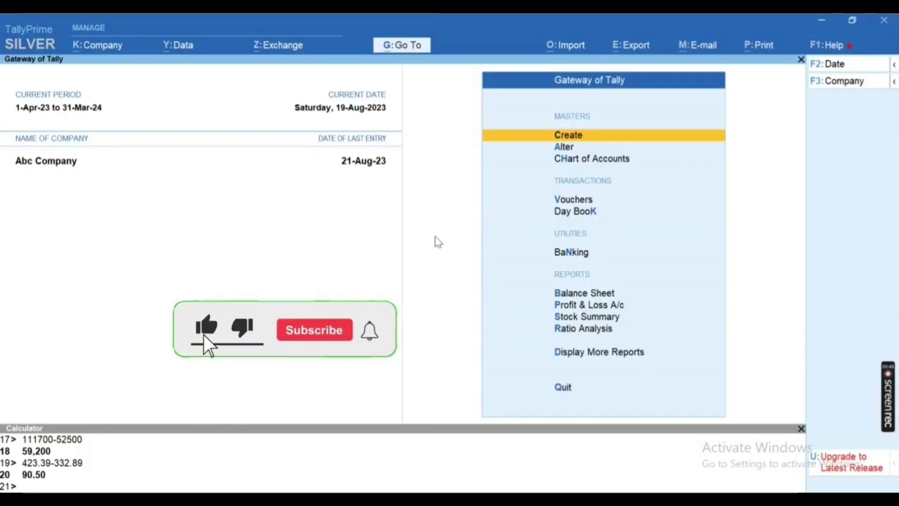
Step: Check the 4,37,308.60 cash balance in the Cash/Bank Summary, then return to Gateway of Tally
key("d")
key("a")
key("Return")
key("Down")
key("Up")
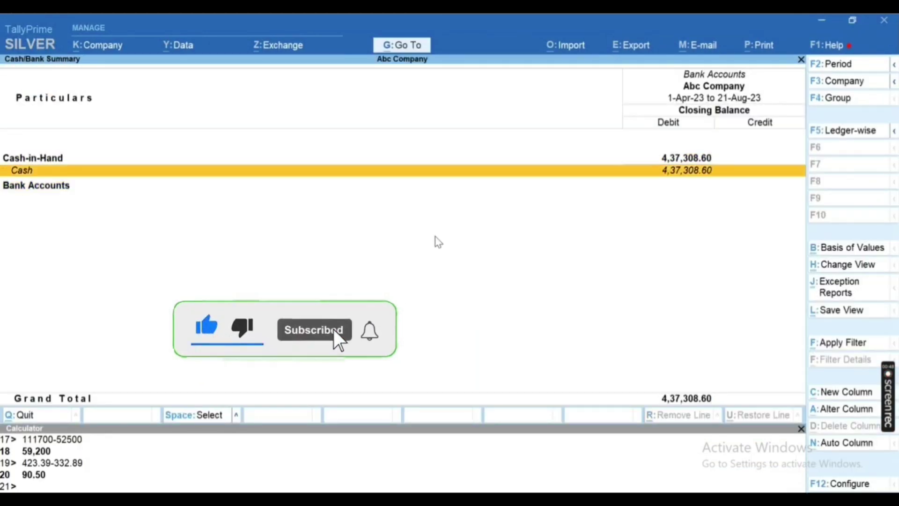
key("Down")
key("Up")
key("Escape")
key("Escape")
key("Escape")
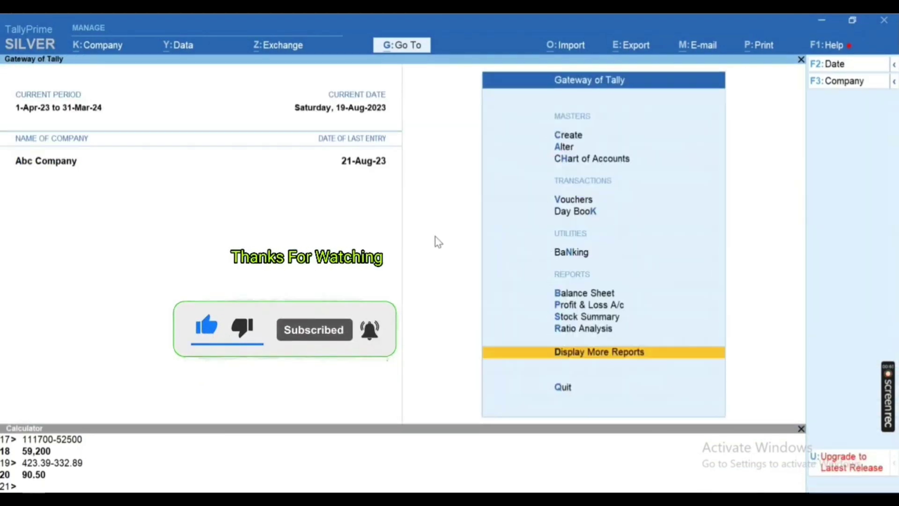